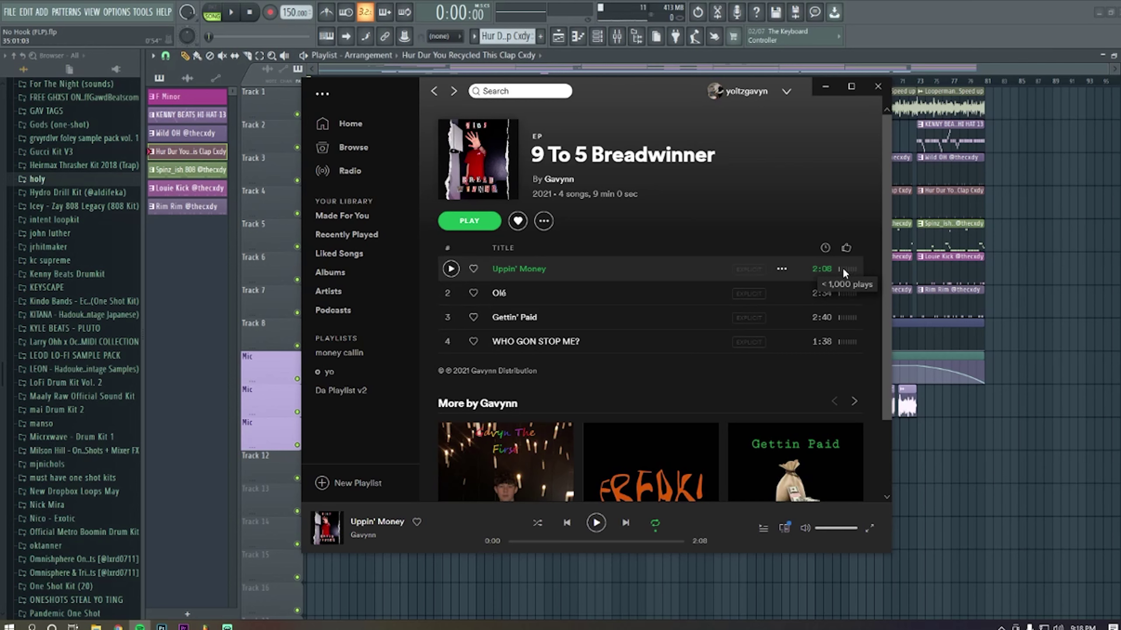
Step: Play "Uppin' Money", skip ahead through the track to about 0:43, pause it and close Spotify to return to FL Studio
{"action": "left_click", "coordinate": [451, 269]}
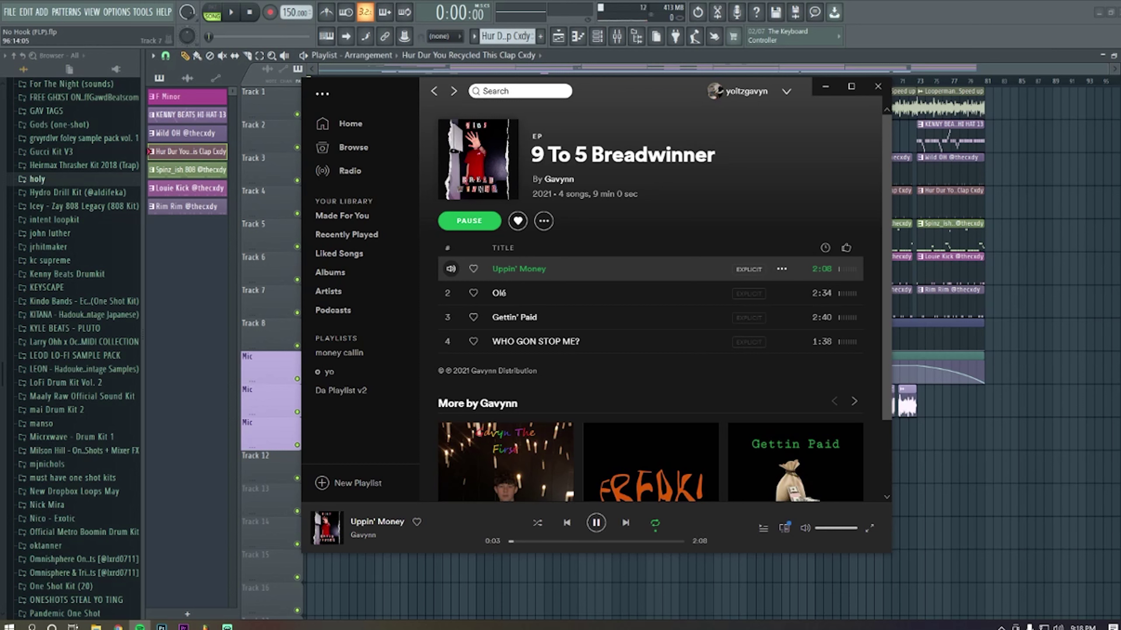
{"action": "left_click", "coordinate": [538, 542]}
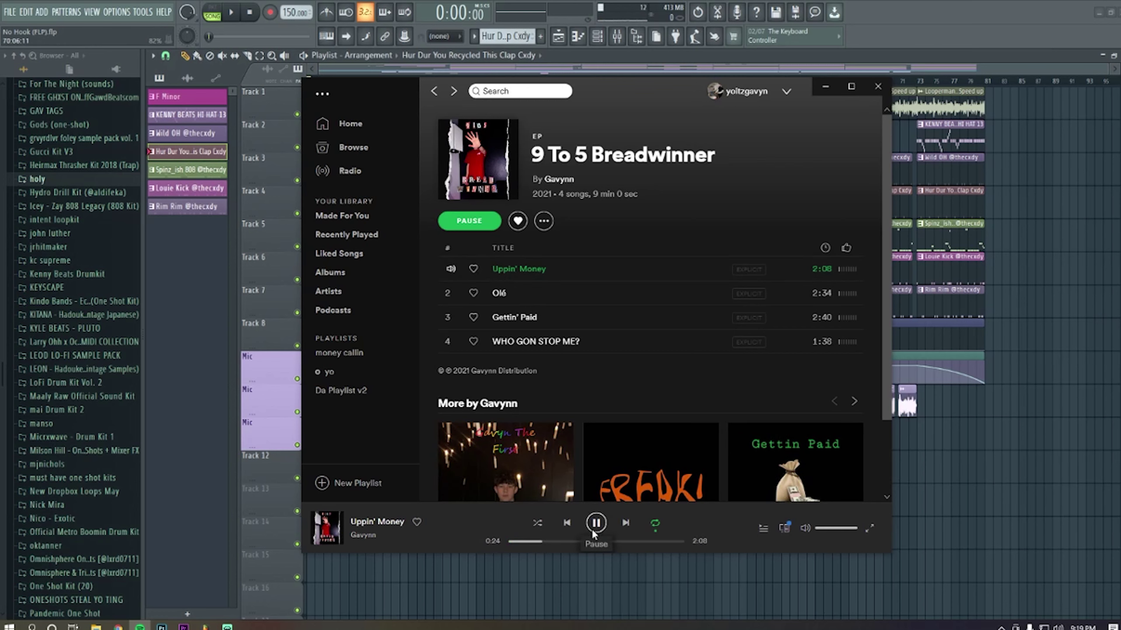
{"action": "left_click", "coordinate": [568, 542]}
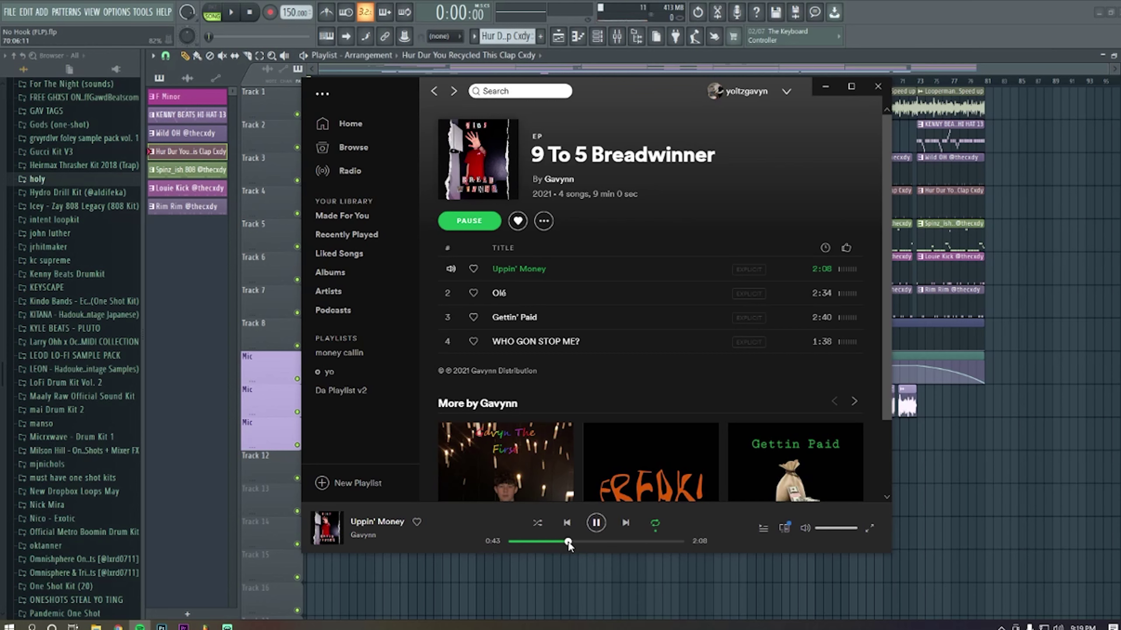
{"action": "left_click", "coordinate": [595, 523]}
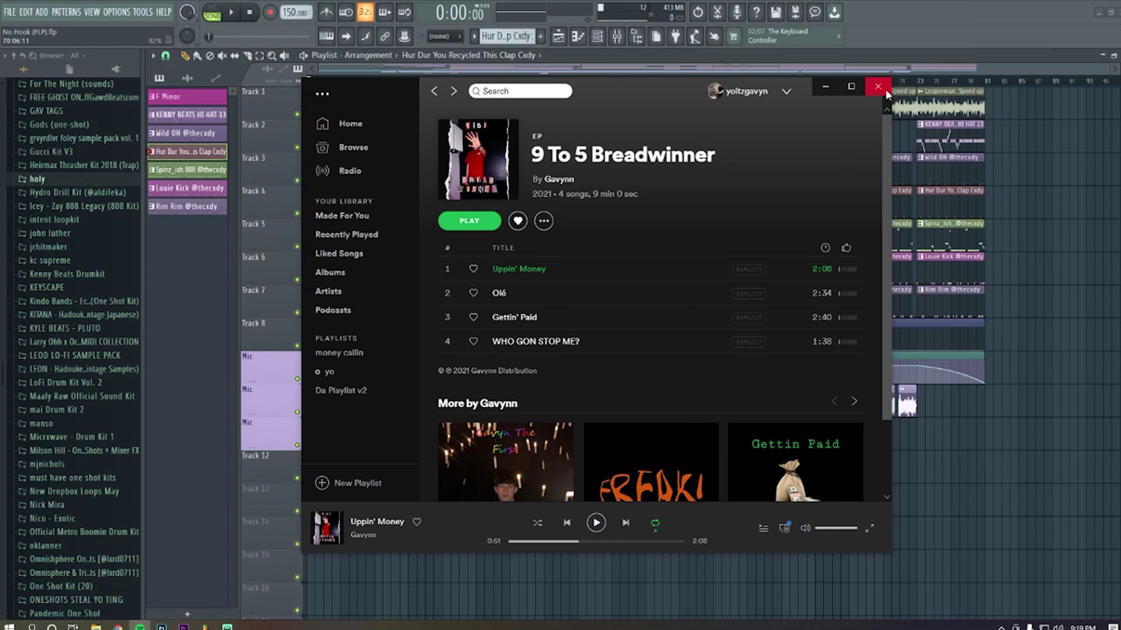
{"action": "left_click", "coordinate": [878, 86]}
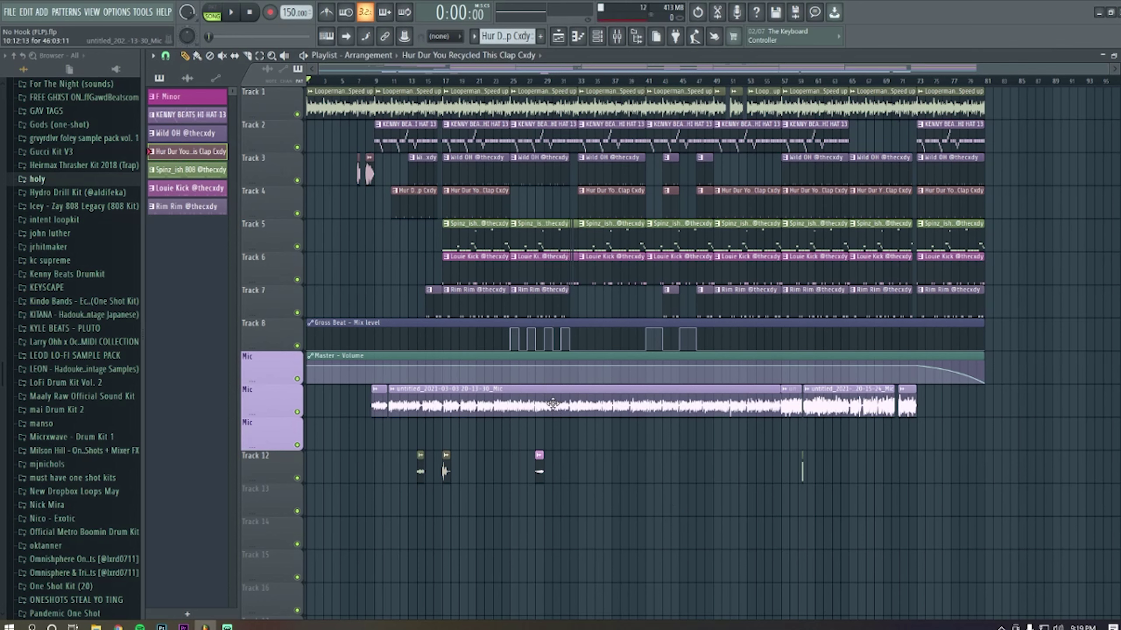
Step: Open the Looperman loop's channel settings from Track 1, preview the sample and close the settings
{"action": "double_click", "coordinate": [335, 102]}
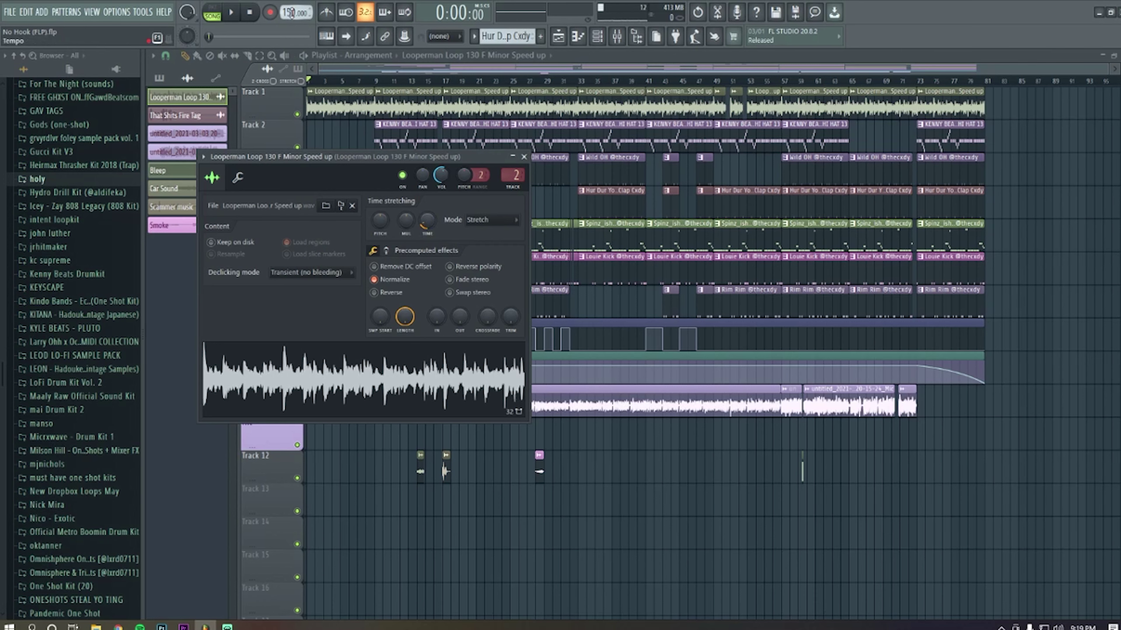
{"action": "left_click", "coordinate": [332, 372]}
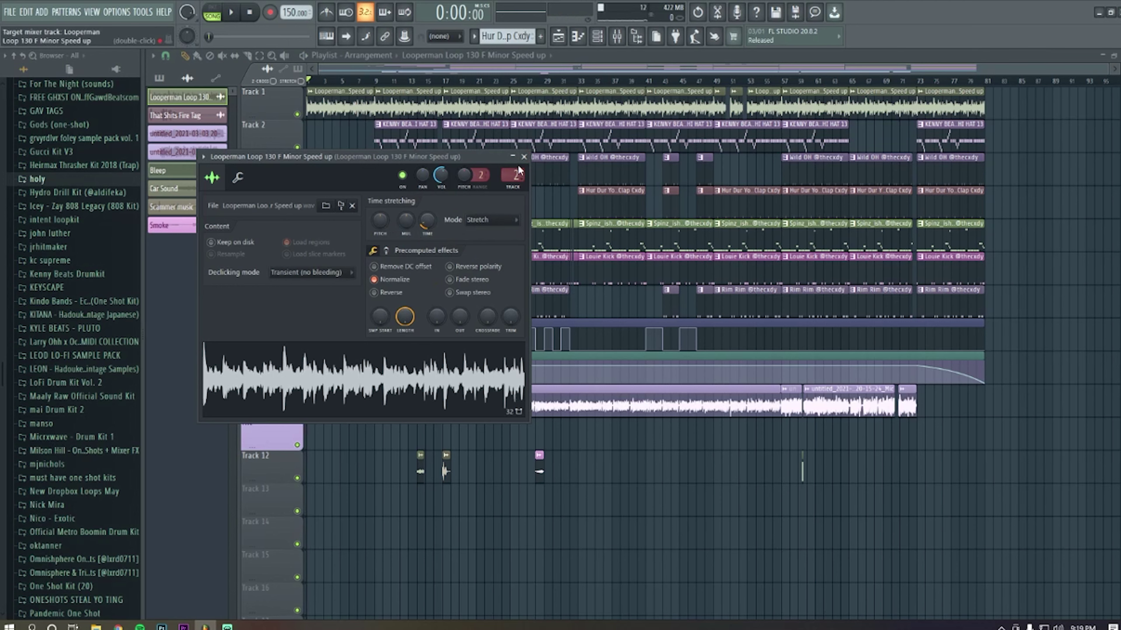
{"action": "left_click", "coordinate": [524, 157]}
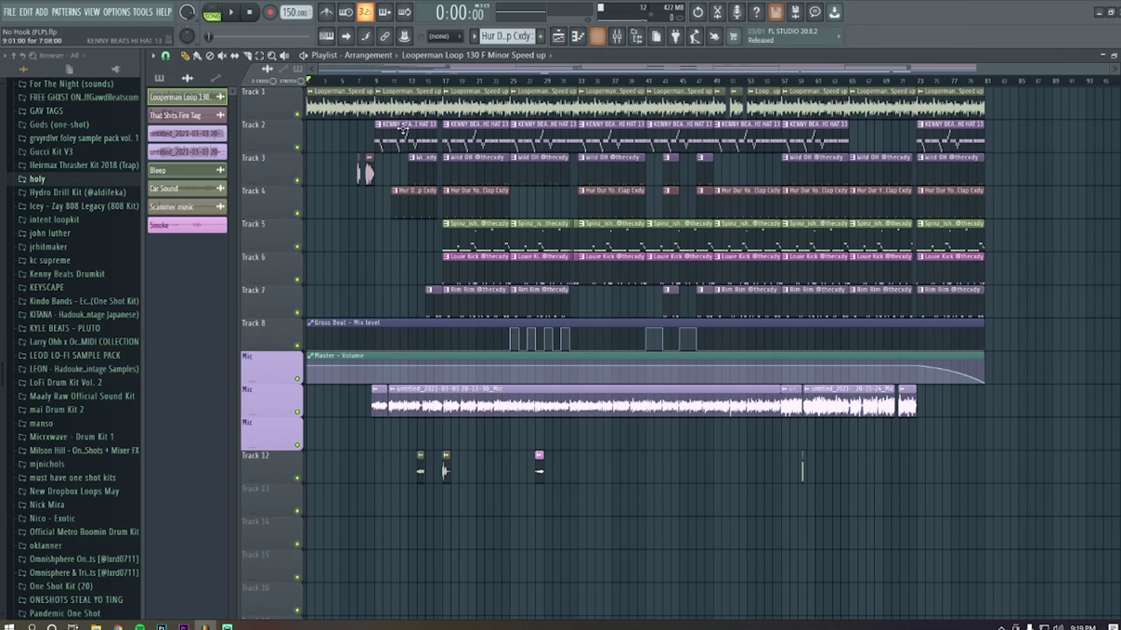
Step: View the KENNY BEATS HI HAT 13 notes in the piano roll and return to the playlist
{"action": "double_click", "coordinate": [394, 133]}
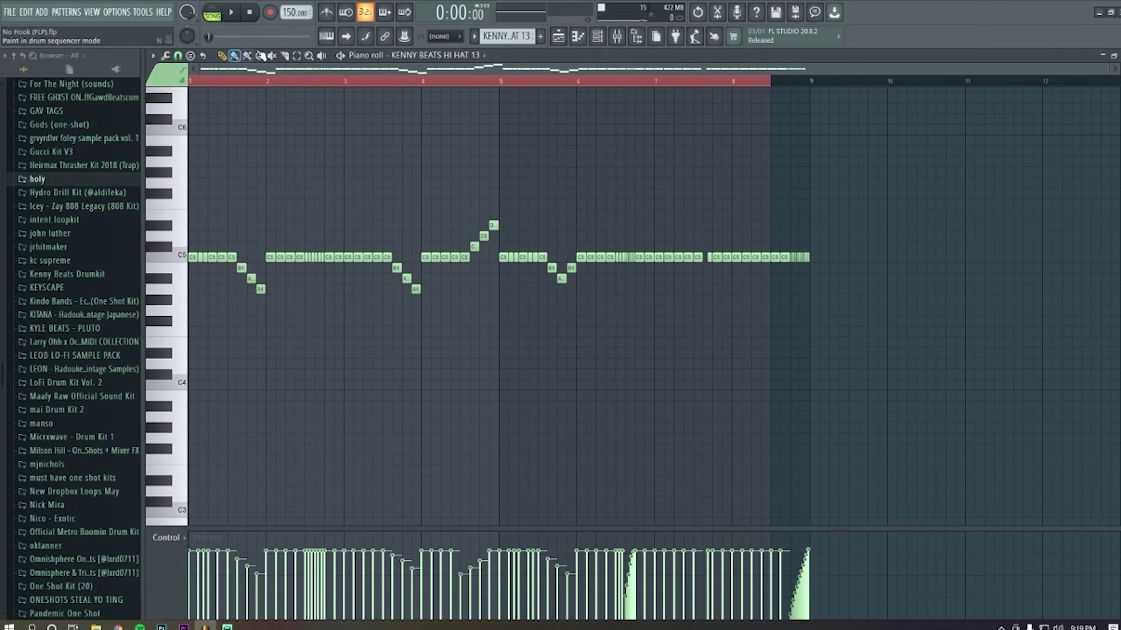
{"action": "left_click", "coordinate": [597, 37]}
{"action": "left_click", "coordinate": [597, 37]}
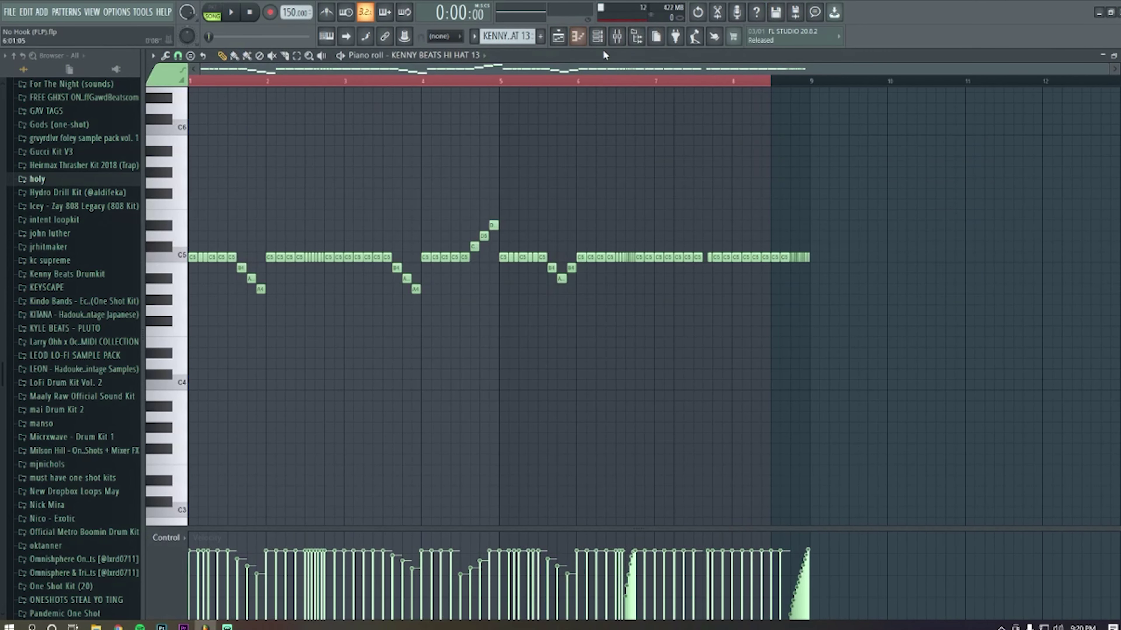
{"action": "key", "text": "F5"}
{"action": "left_click", "coordinate": [988, 128]}
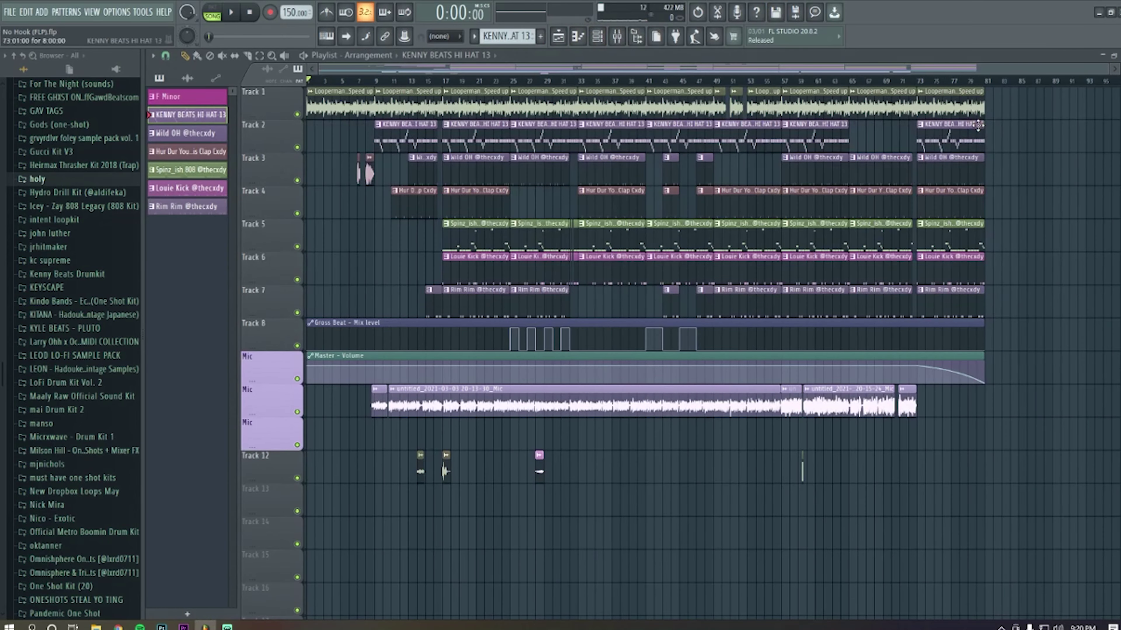
{"action": "double_click", "coordinate": [498, 175]}
{"action": "key", "text": "F5"}
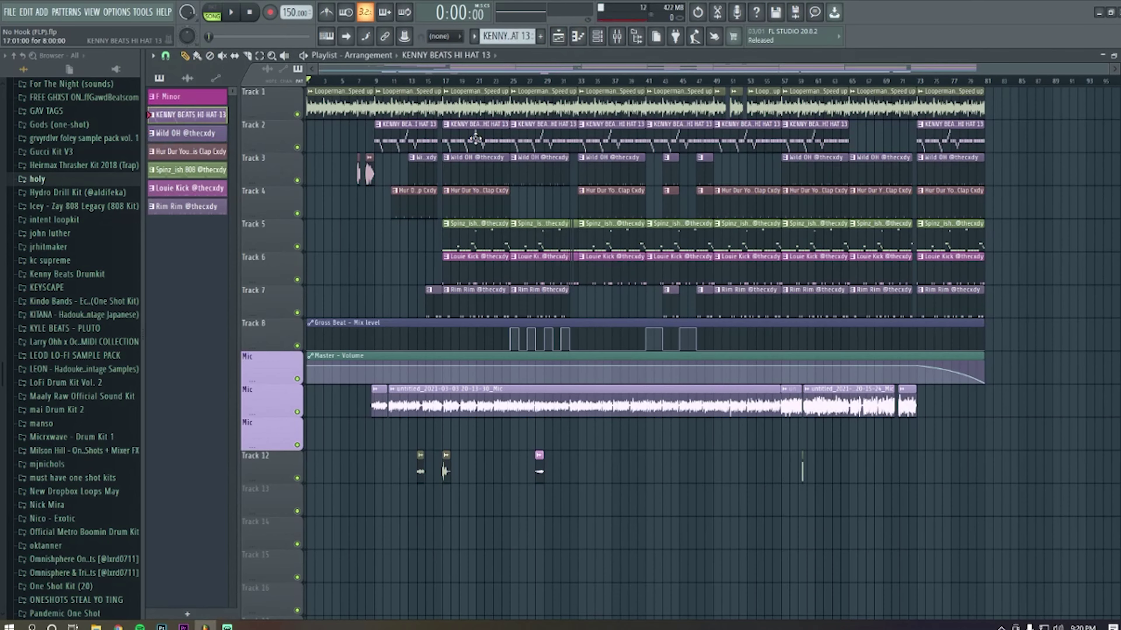
Step: Reopen the KENNY BEATS HI HAT 13 pattern and play it on its own in pattern mode
{"action": "double_click", "coordinate": [394, 133]}
{"action": "scroll", "coordinate": [475, 100], "scroll_direction": "left", "scroll_amount": 6}
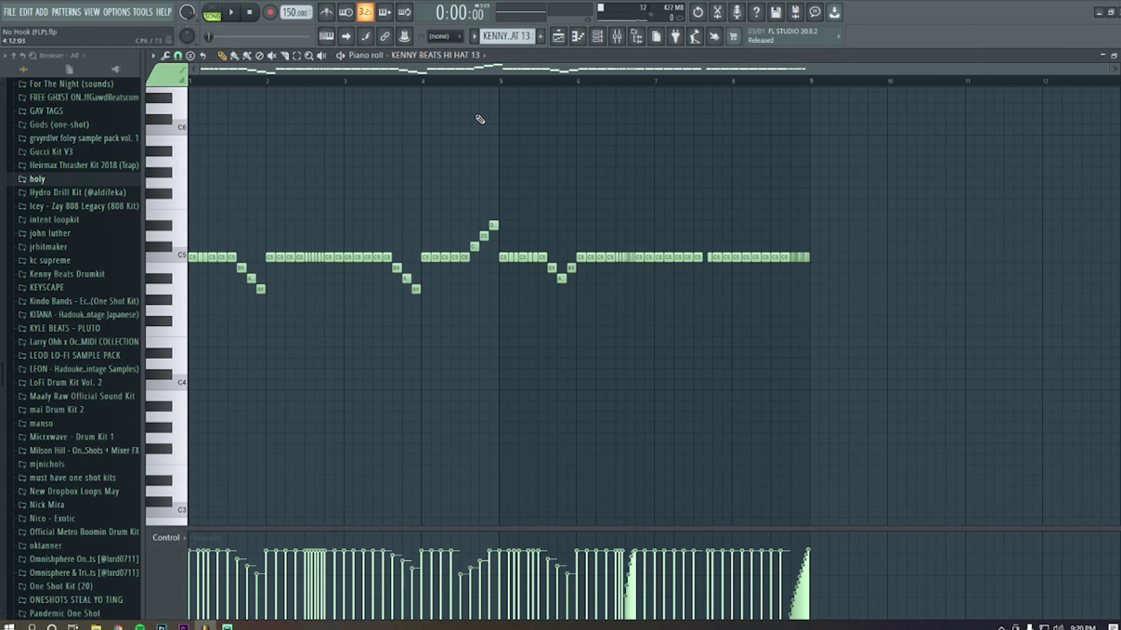
{"action": "scroll", "coordinate": [475, 117], "scroll_direction": "down", "scroll_amount": 3}
{"action": "scroll", "coordinate": [308, 168], "scroll_direction": "up", "scroll_amount": 3}
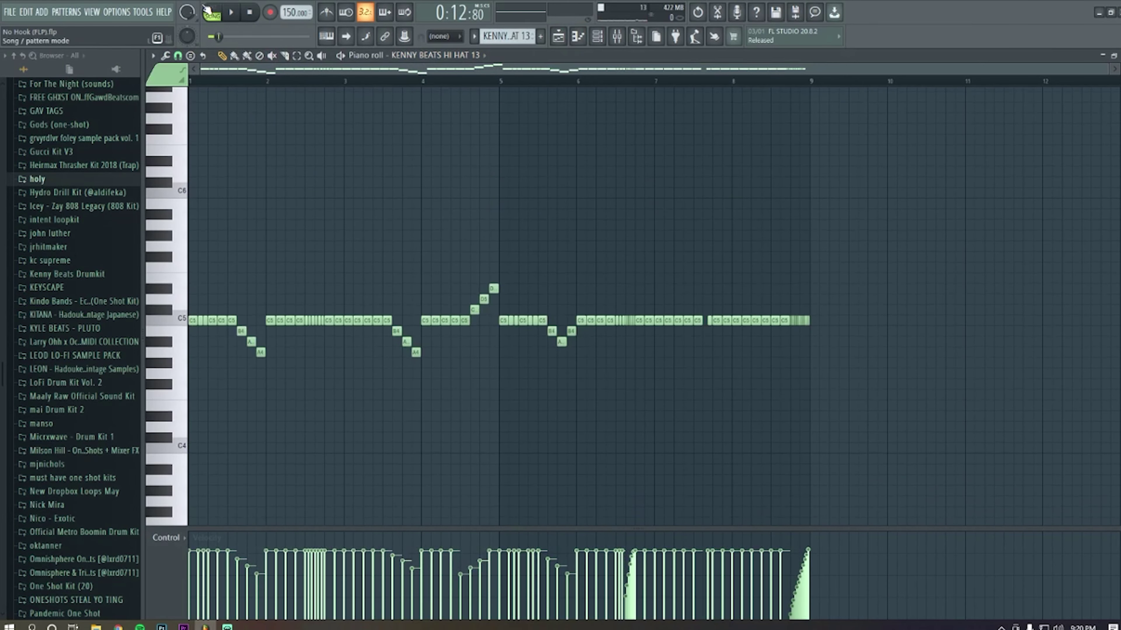
{"action": "key", "text": "space"}
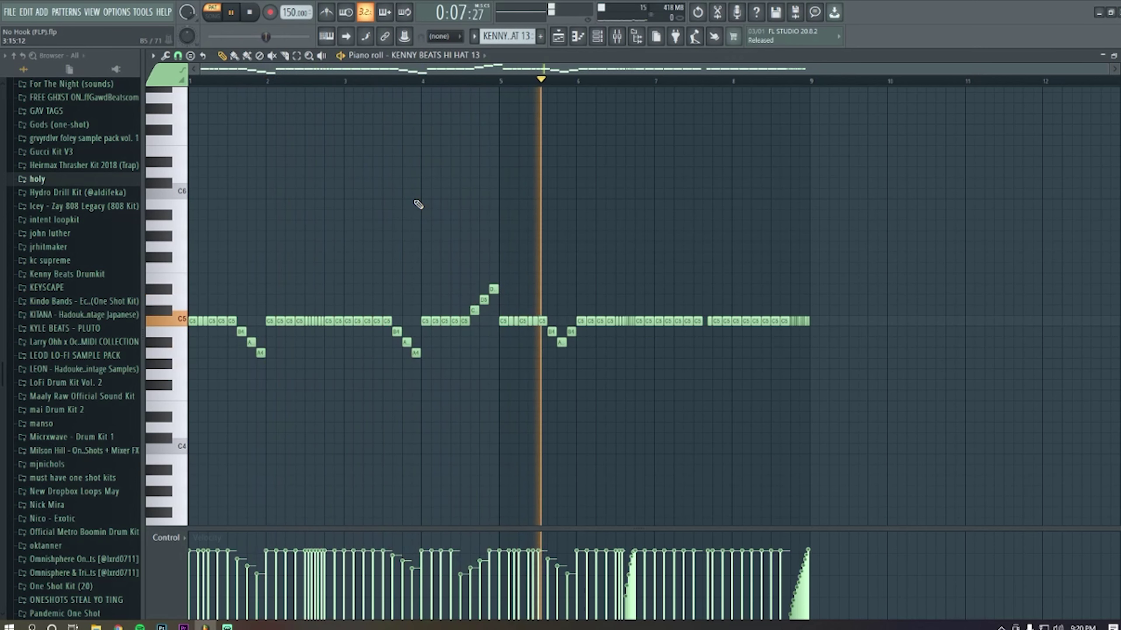
{"action": "key", "text": "space"}
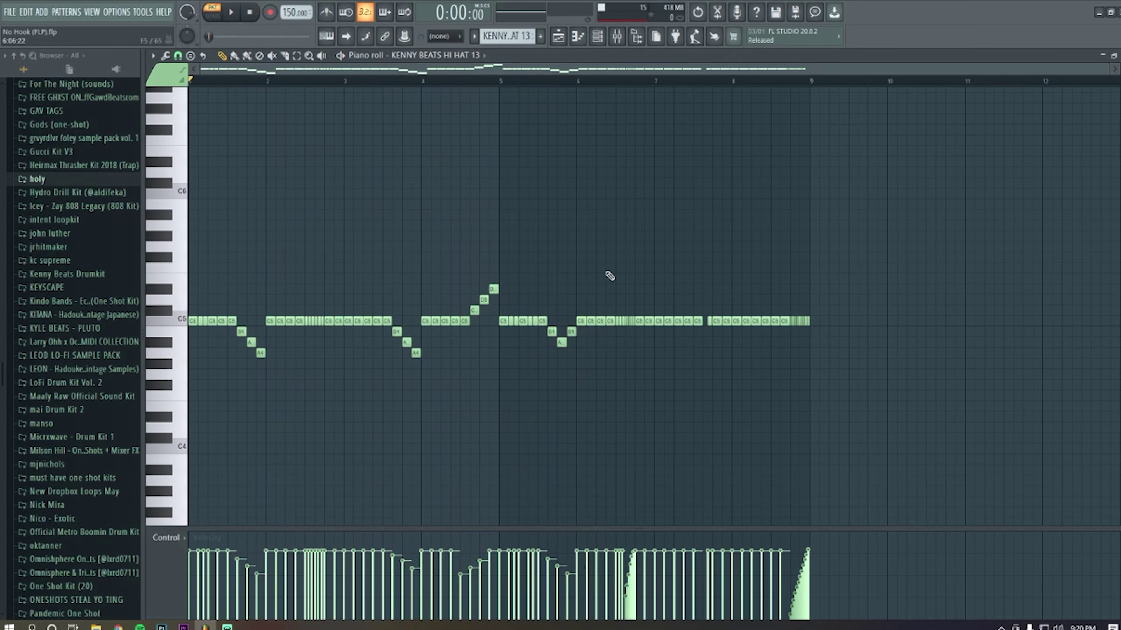
Step: Examine the hi-hat roll at the end of bar 8 and its velocities up close, with a brief playback
{"action": "key", "text": "ctrl+alt+z"}
{"action": "key", "text": "ctrl+alt+z"}
{"action": "key", "text": "ctrl+shift+z"}
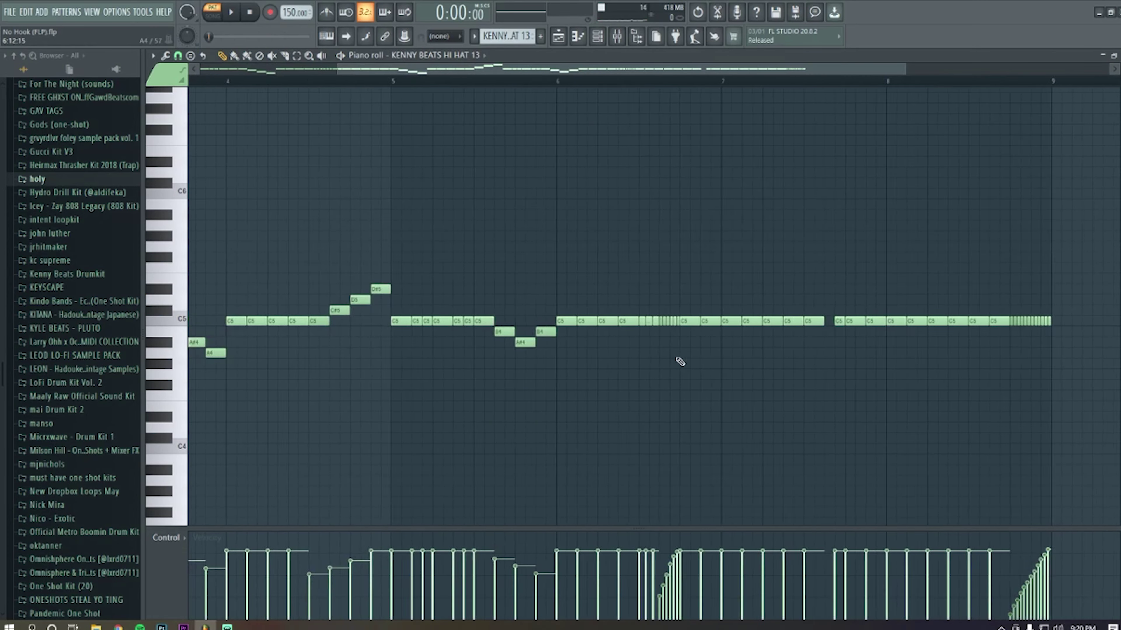
{"action": "key", "text": "ctrl+shift+z"}
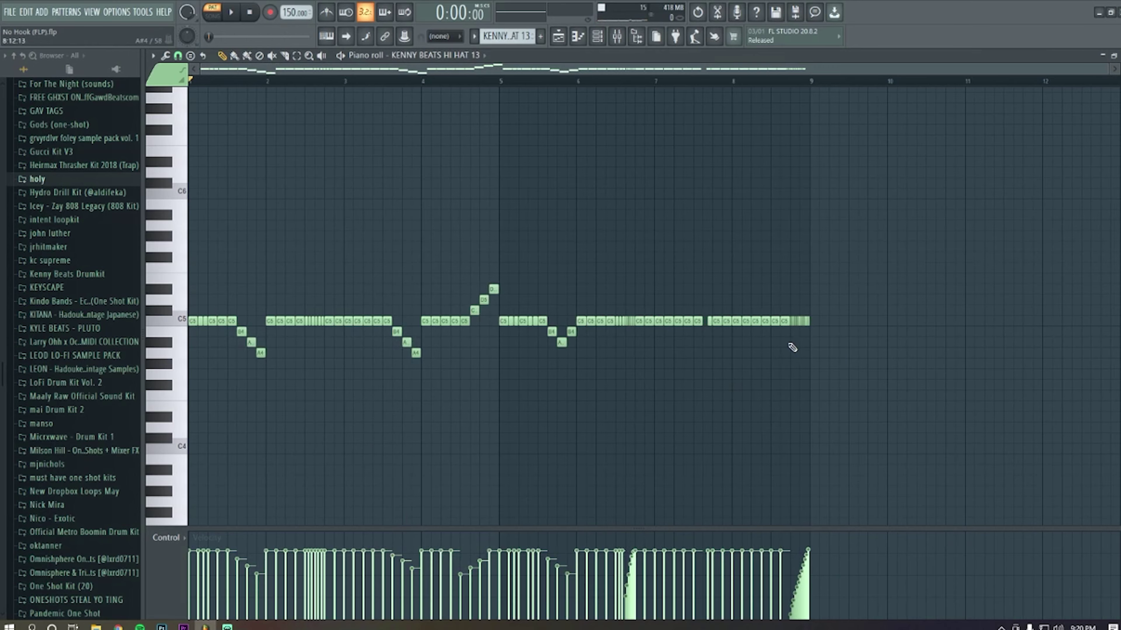
{"action": "scroll", "coordinate": [799, 384], "scroll_direction": "up", "scroll_amount": 3}
{"action": "scroll", "coordinate": [807, 426], "scroll_direction": "up", "scroll_amount": 2}
{"action": "left_click", "coordinate": [265, 83]}
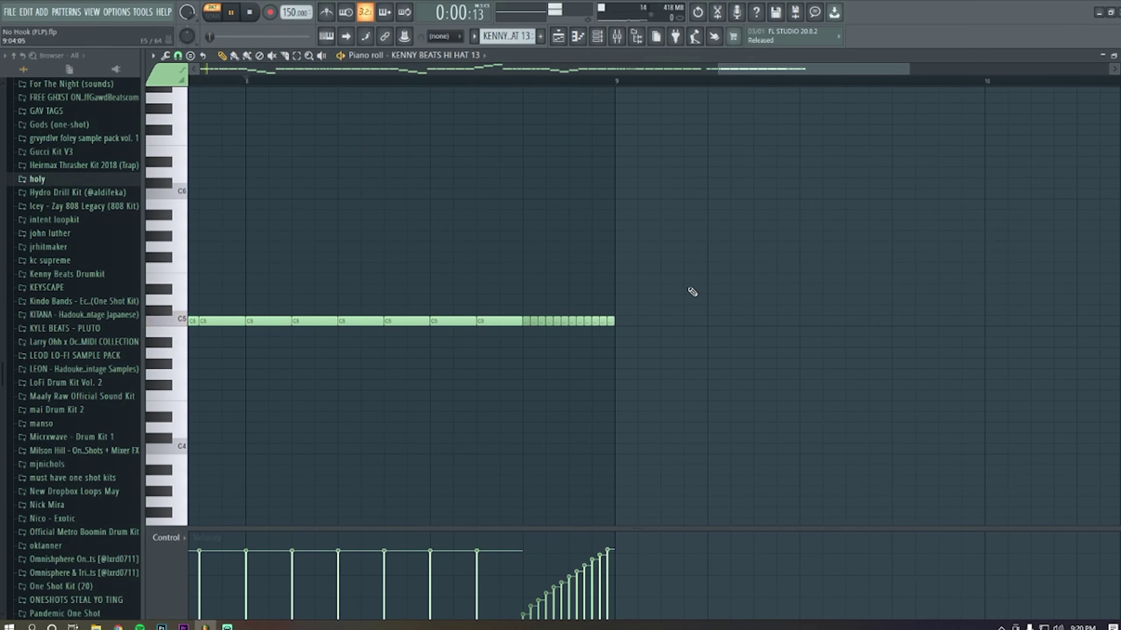
{"action": "key", "text": "space"}
Step: Play the hi-hat roll in the middle of bar 6 and stop playback
{"action": "scroll", "coordinate": [682, 326], "scroll_direction": "down", "scroll_amount": 4}
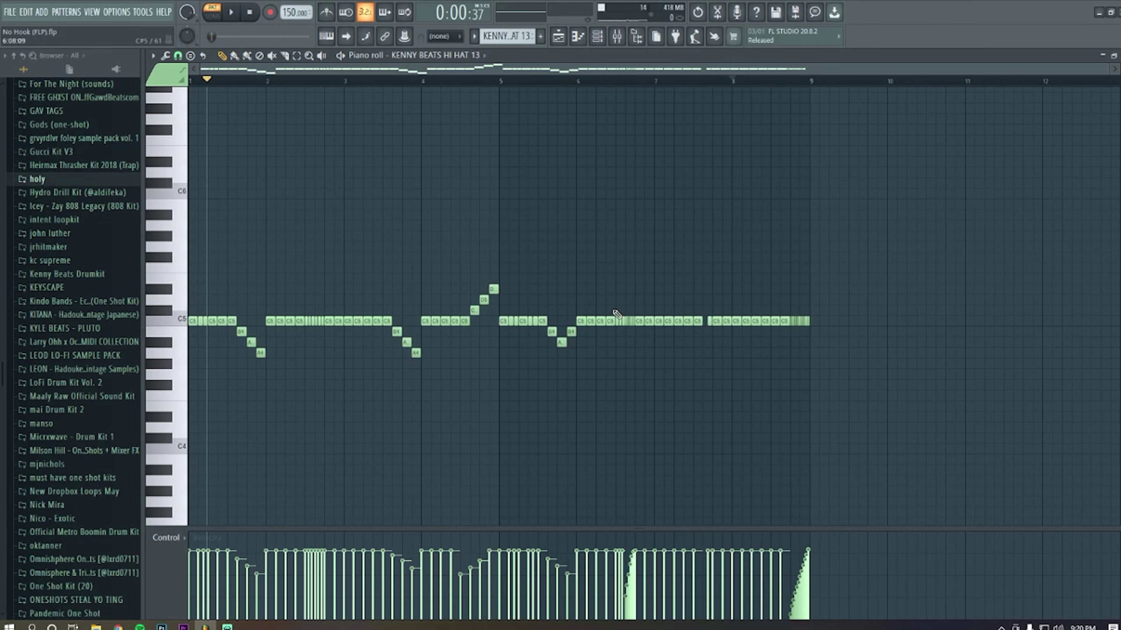
{"action": "scroll", "coordinate": [617, 314], "scroll_direction": "up", "scroll_amount": 4}
{"action": "left_click", "coordinate": [581, 85]}
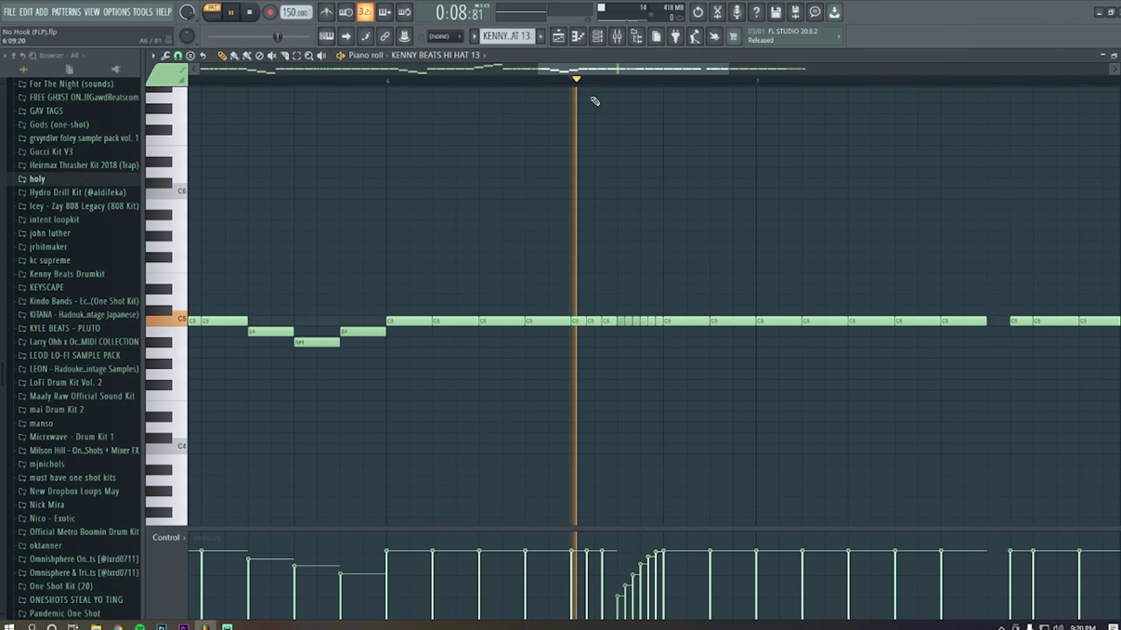
{"action": "scroll", "coordinate": [676, 183], "scroll_direction": "down", "scroll_amount": 4}
{"action": "key", "text": "space"}
{"action": "scroll", "coordinate": [563, 265], "scroll_direction": "down", "scroll_amount": 1}
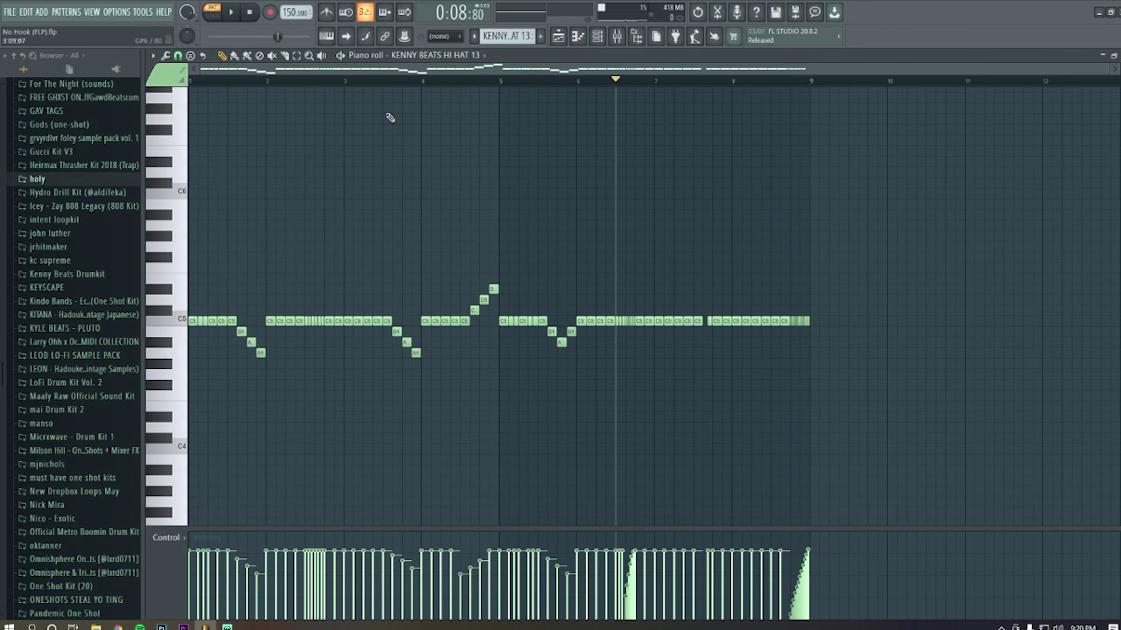
{"action": "key", "text": "space"}
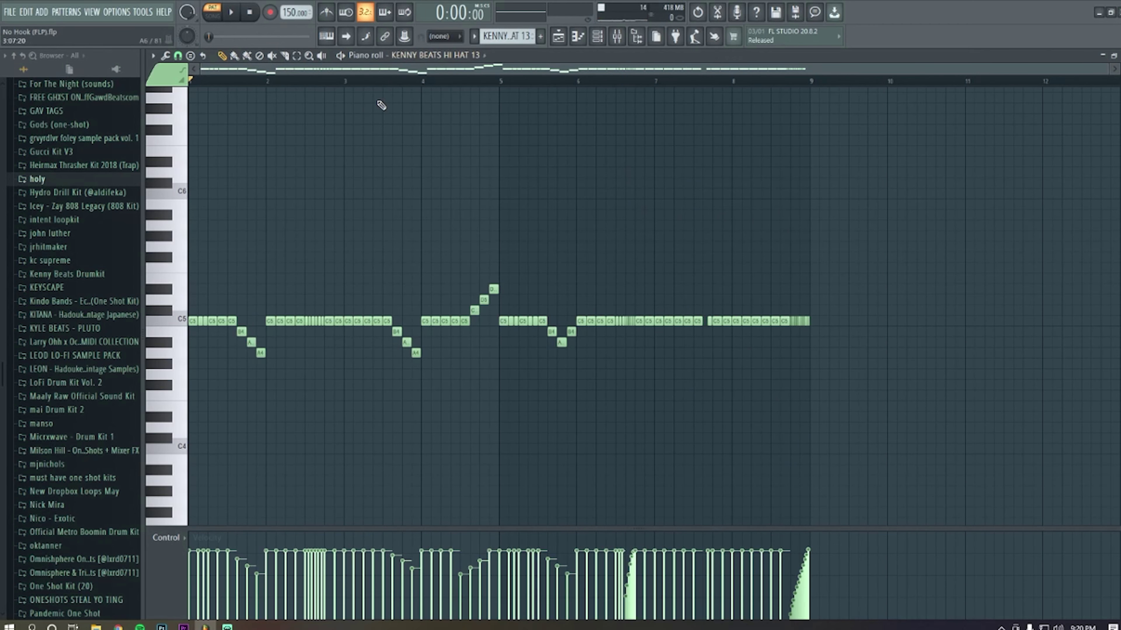
Step: Return to the full playlist arrangement and check the tracks in the mixer, closing it when done
{"action": "key", "text": "F5"}
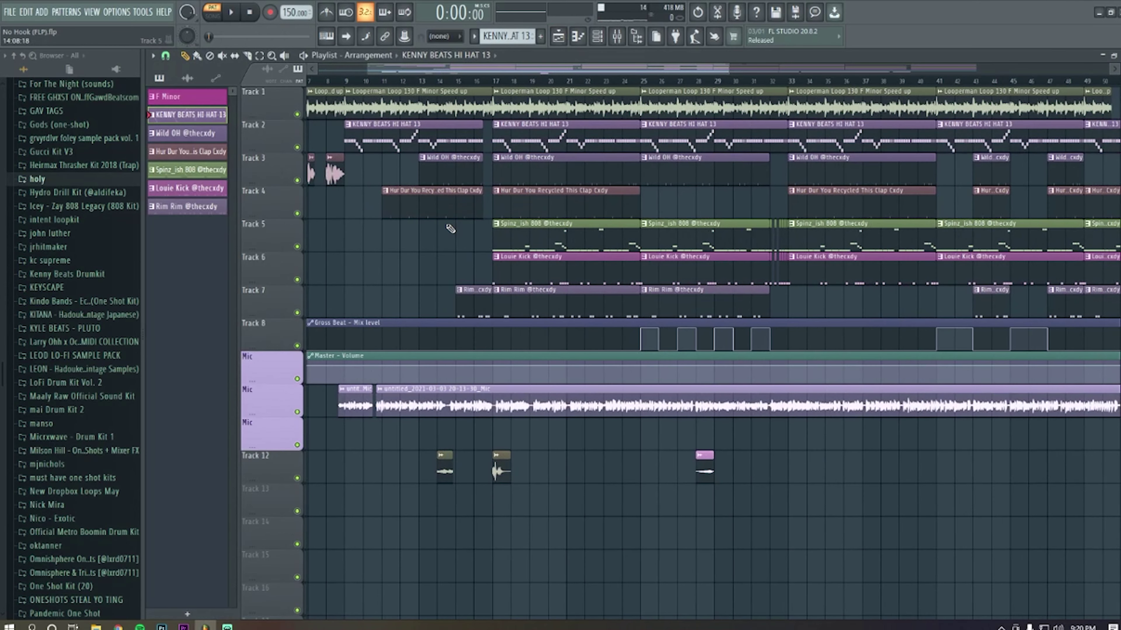
{"action": "scroll", "coordinate": [450, 228], "scroll_direction": "down", "scroll_amount": 3}
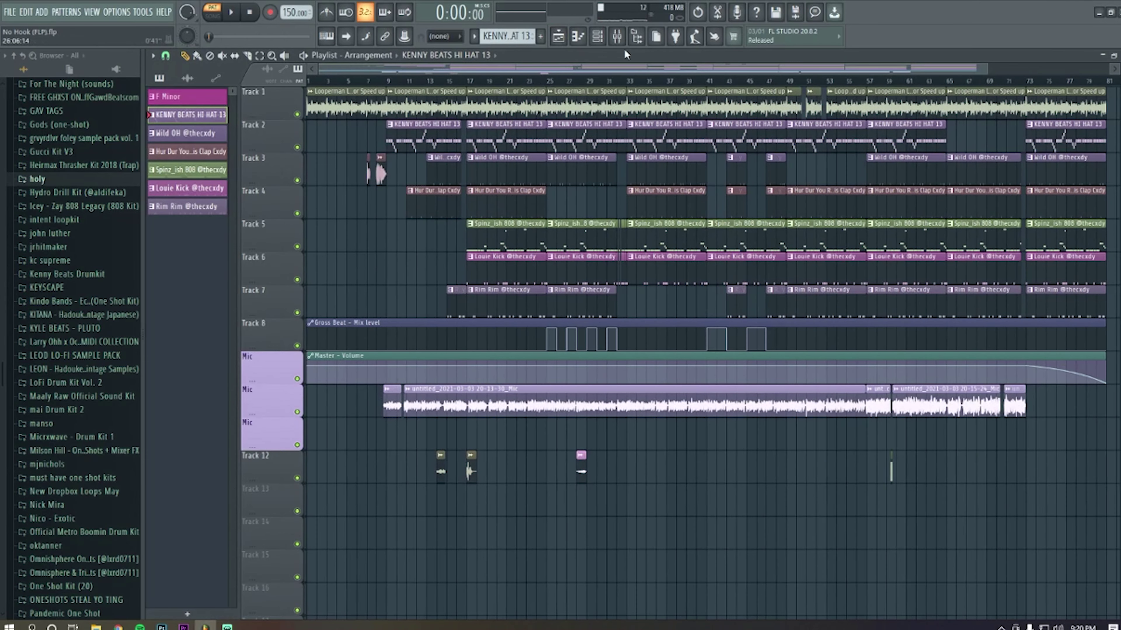
{"action": "left_click", "coordinate": [617, 36]}
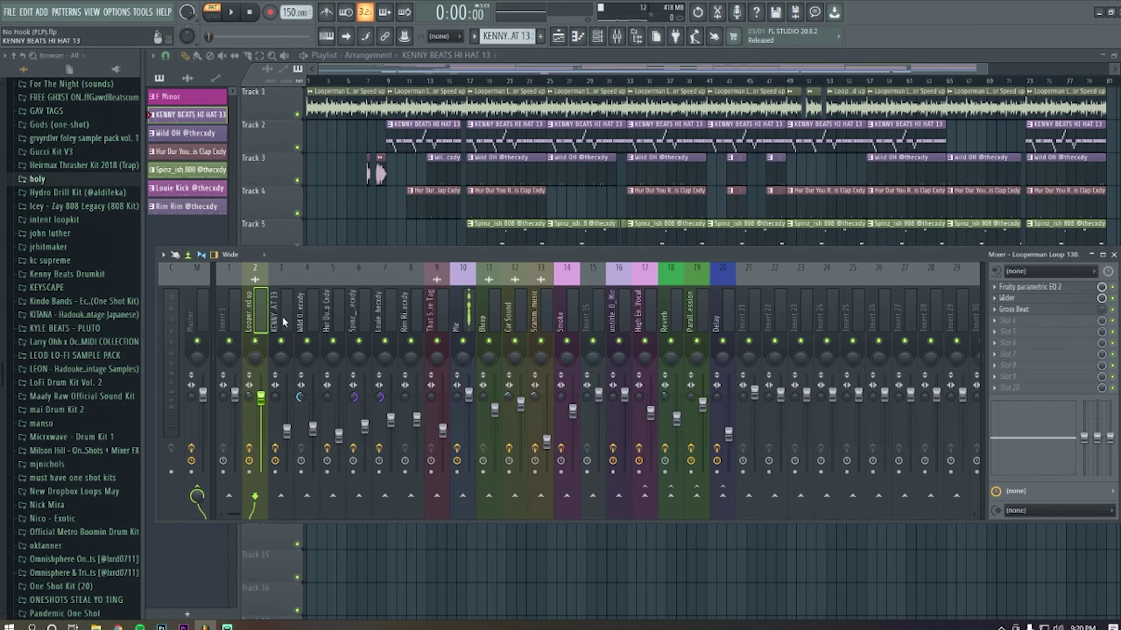
{"action": "left_click", "coordinate": [1114, 255]}
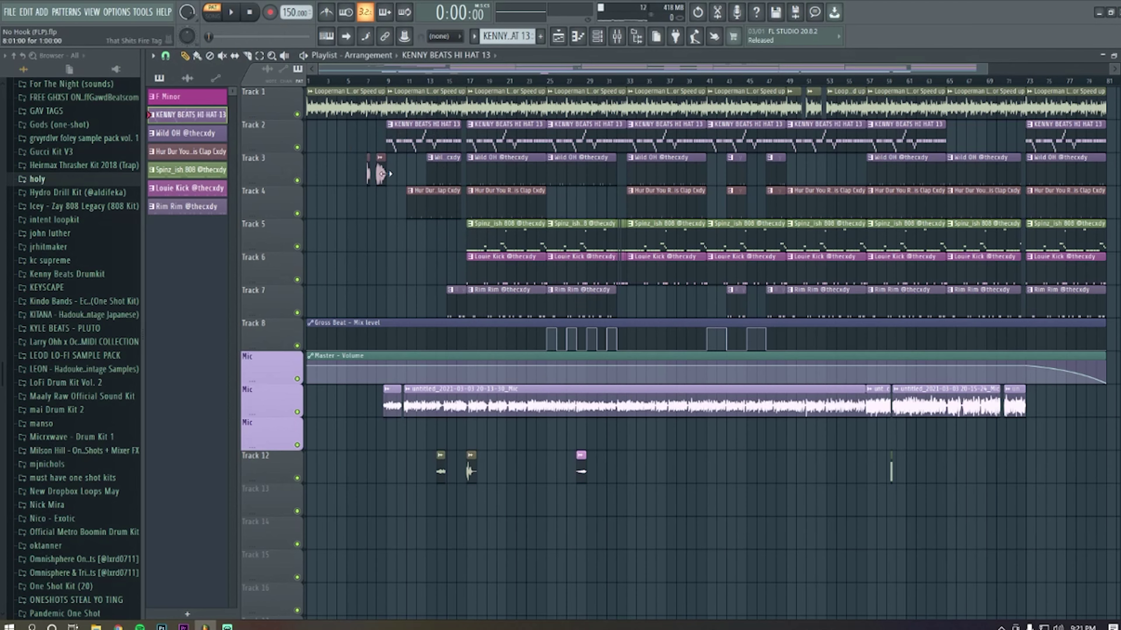
Step: Open the Wild OH pattern in the piano roll and play it from the start and again from around bar 8
{"action": "double_click", "coordinate": [496, 170]}
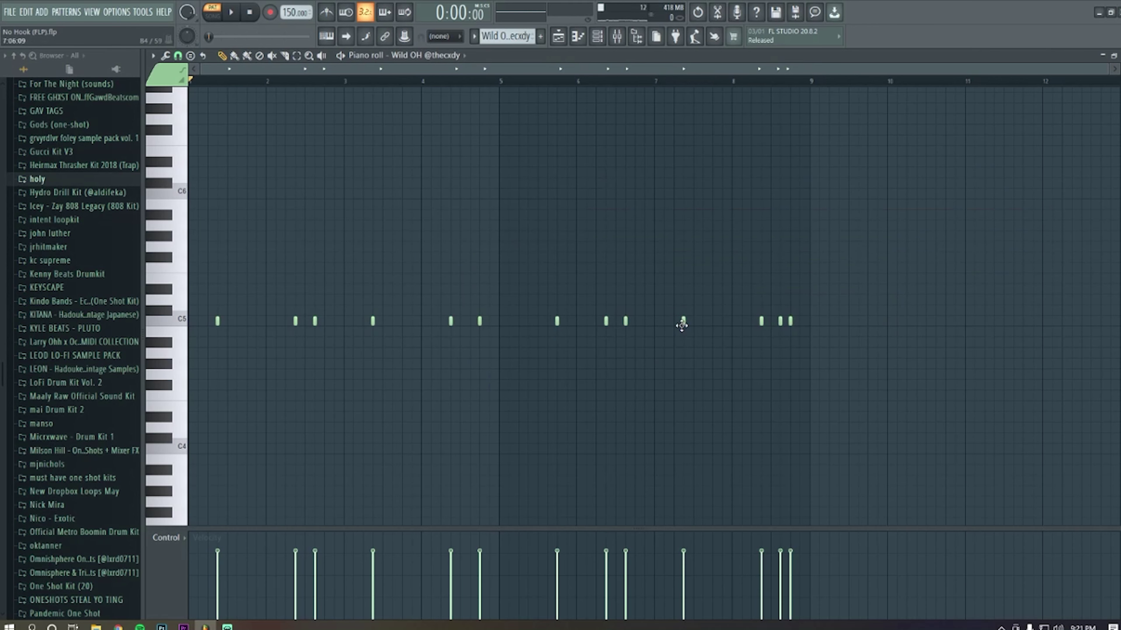
{"action": "key", "text": "space"}
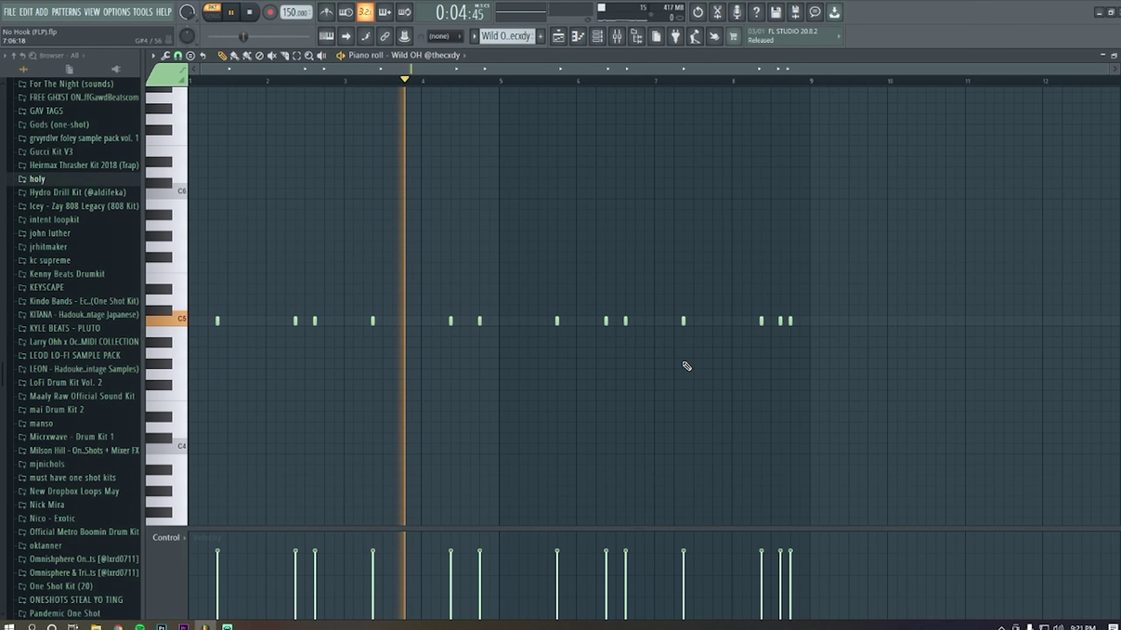
{"action": "key", "text": "space"}
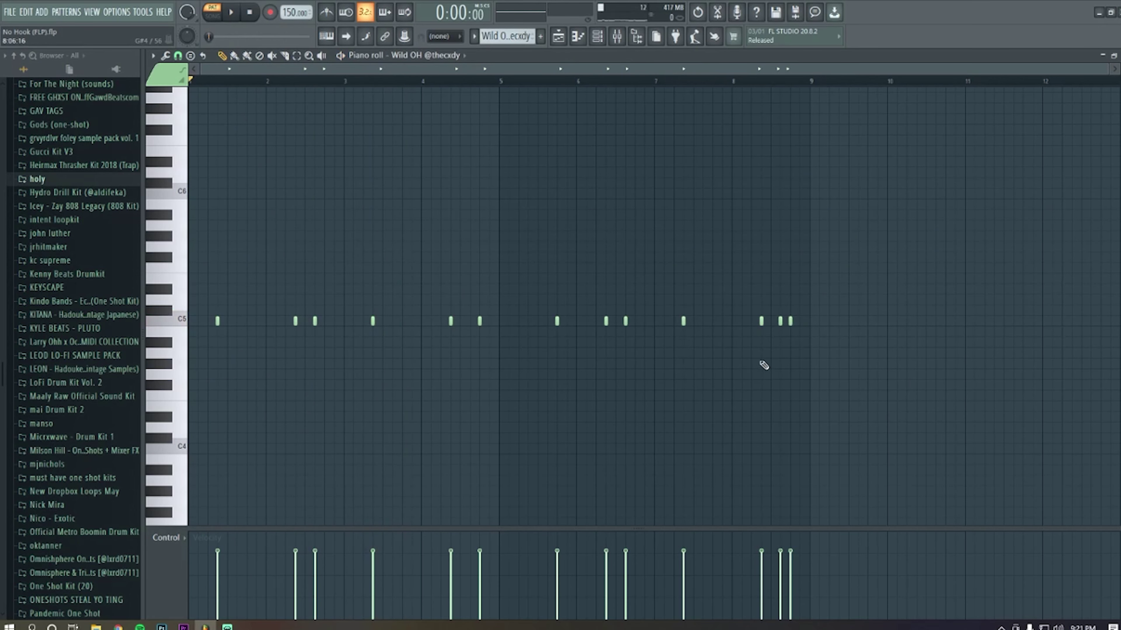
{"action": "left_click", "coordinate": [737, 84]}
{"action": "key", "text": "space"}
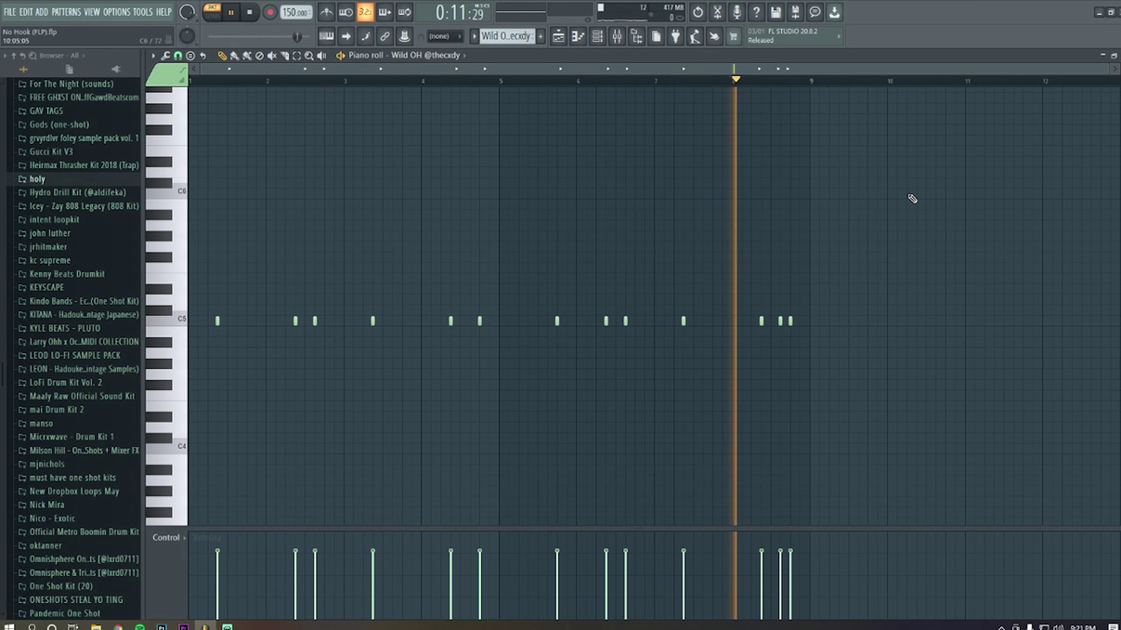
{"action": "key", "text": "space"}
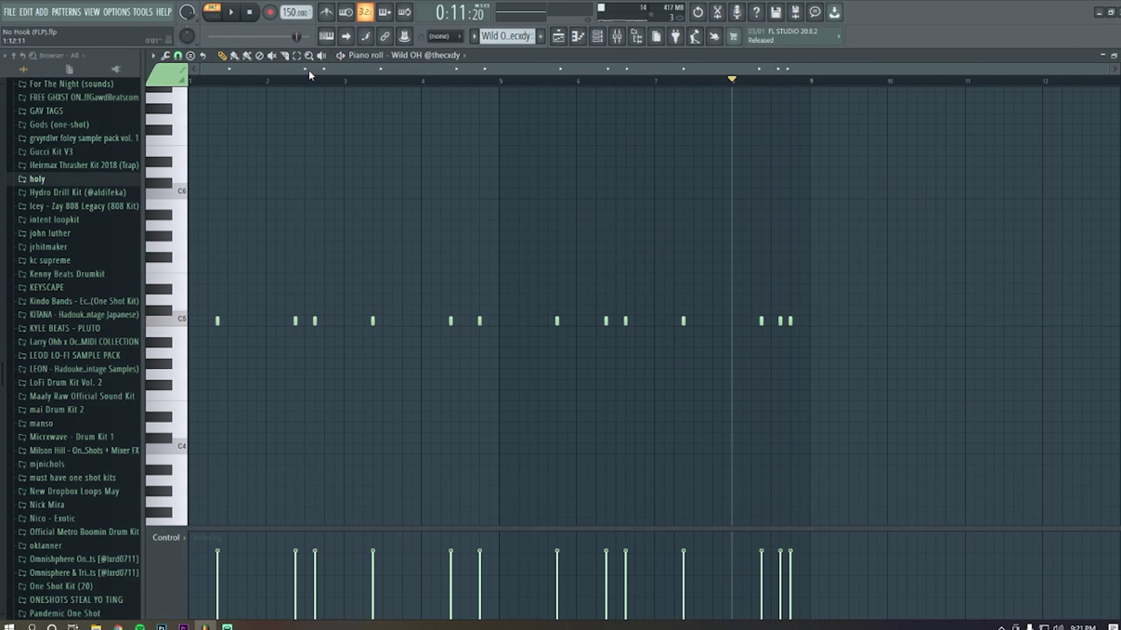
Step: Return to the playlist, open the "Hur Dur You Recycled This Clap" pattern from Track 4 and play it
{"action": "left_click", "coordinate": [558, 36]}
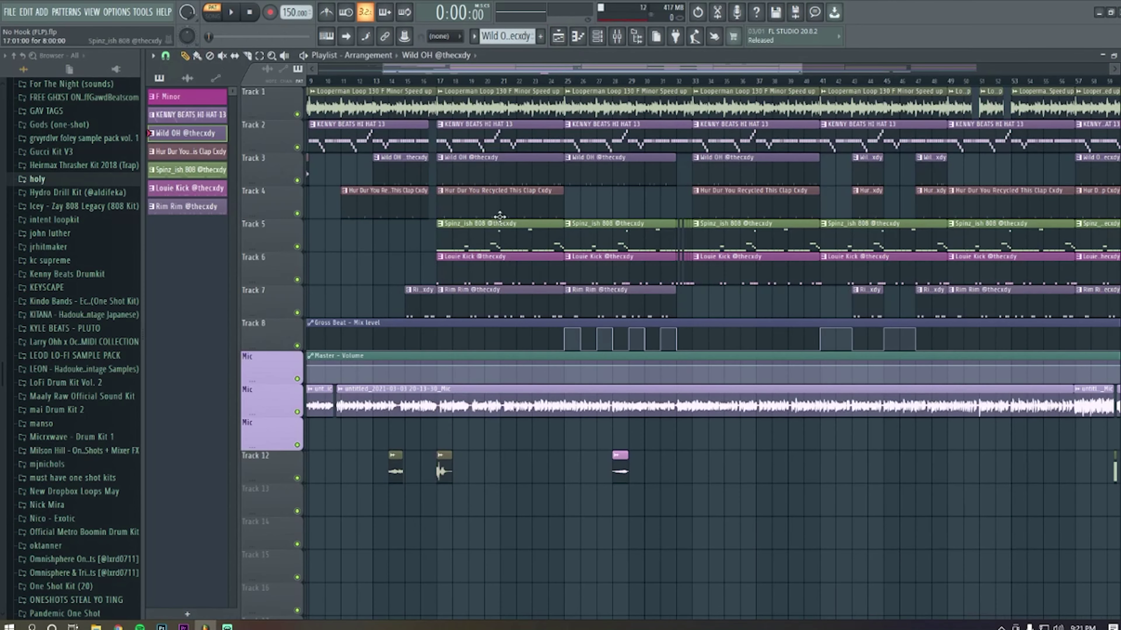
{"action": "left_click", "coordinate": [487, 211]}
{"action": "double_click", "coordinate": [487, 211]}
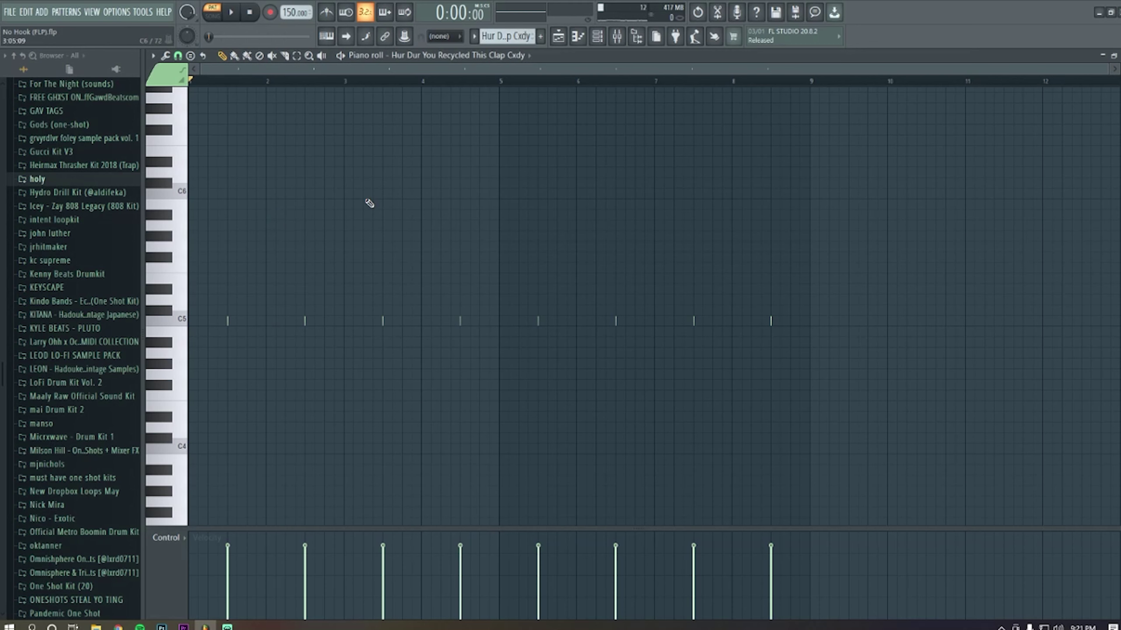
{"action": "key", "text": "space"}
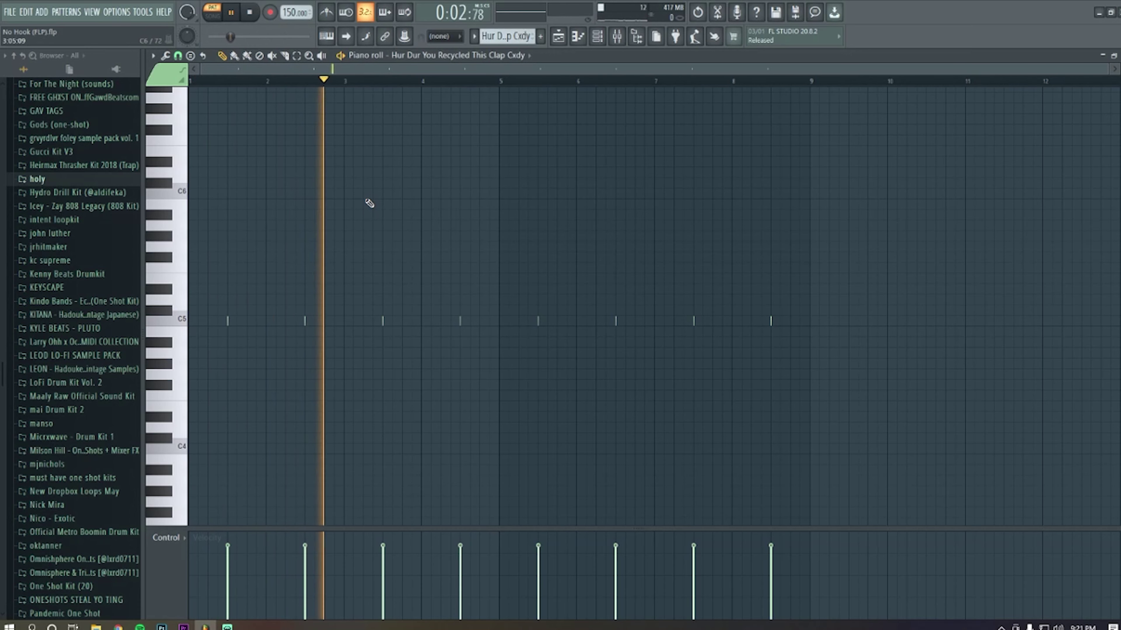
Step: Stop the clap pattern, return to the playlist and open the Spinz_ish 808 pattern from Track 5
{"action": "key", "text": "space"}
{"action": "left_click", "coordinate": [558, 38]}
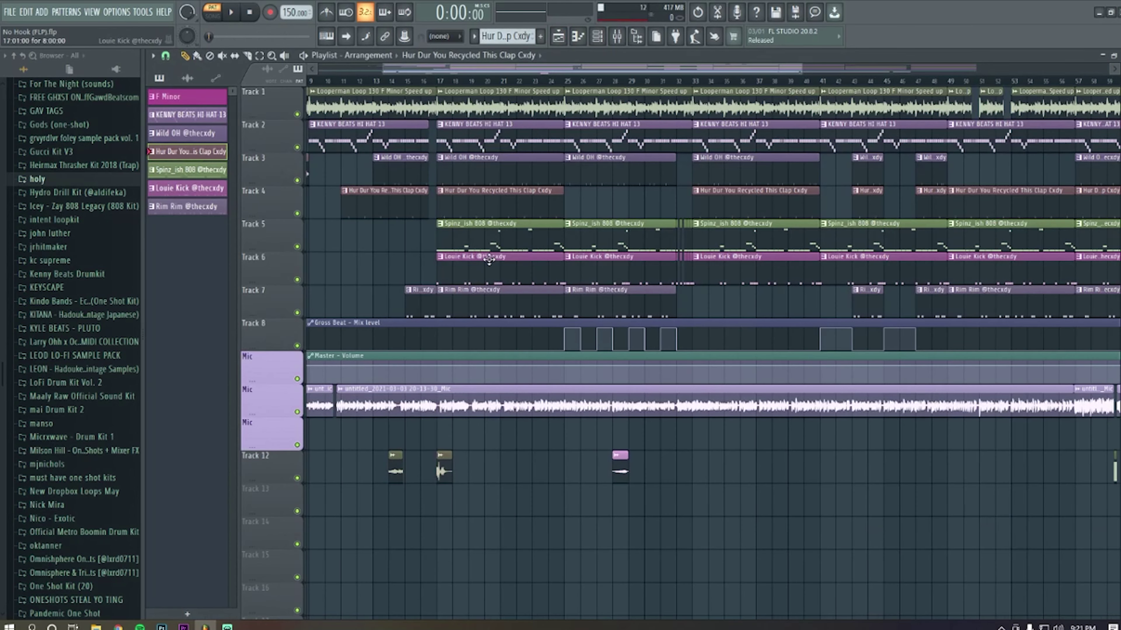
{"action": "double_click", "coordinate": [477, 237]}
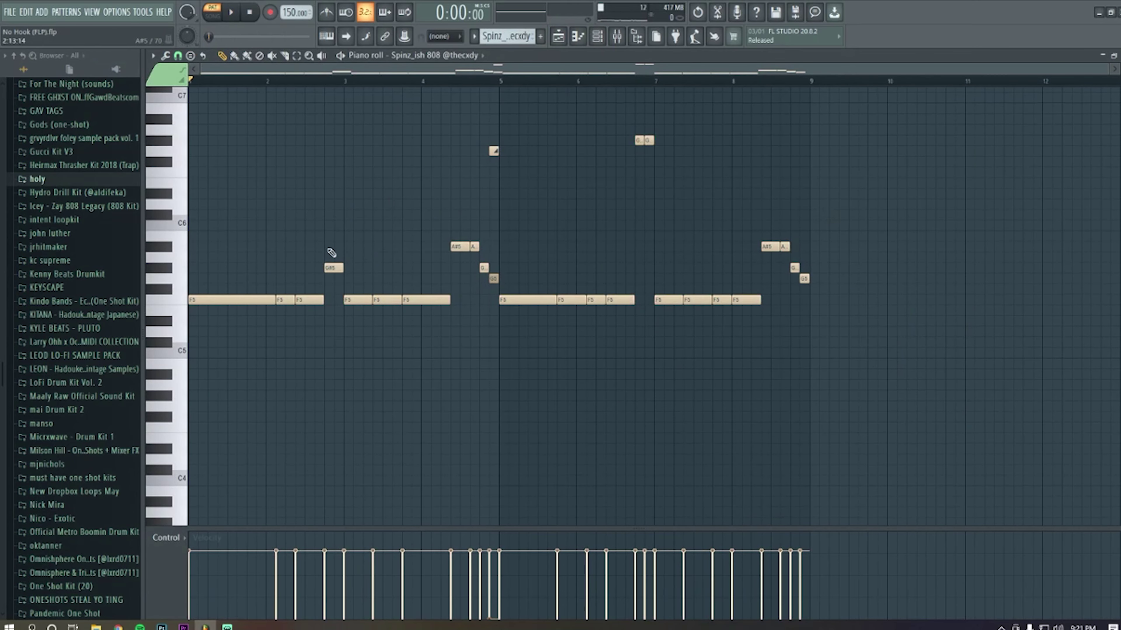
Step: Examine the 808 notes around the start of bar 3 and through the rest of the eight-bar pattern
{"action": "left_click_drag", "start_coordinate": [322, 233], "coordinate": [345, 320]}
{"action": "scroll", "coordinate": [345, 310], "scroll_direction": "down", "scroll_amount": 3}
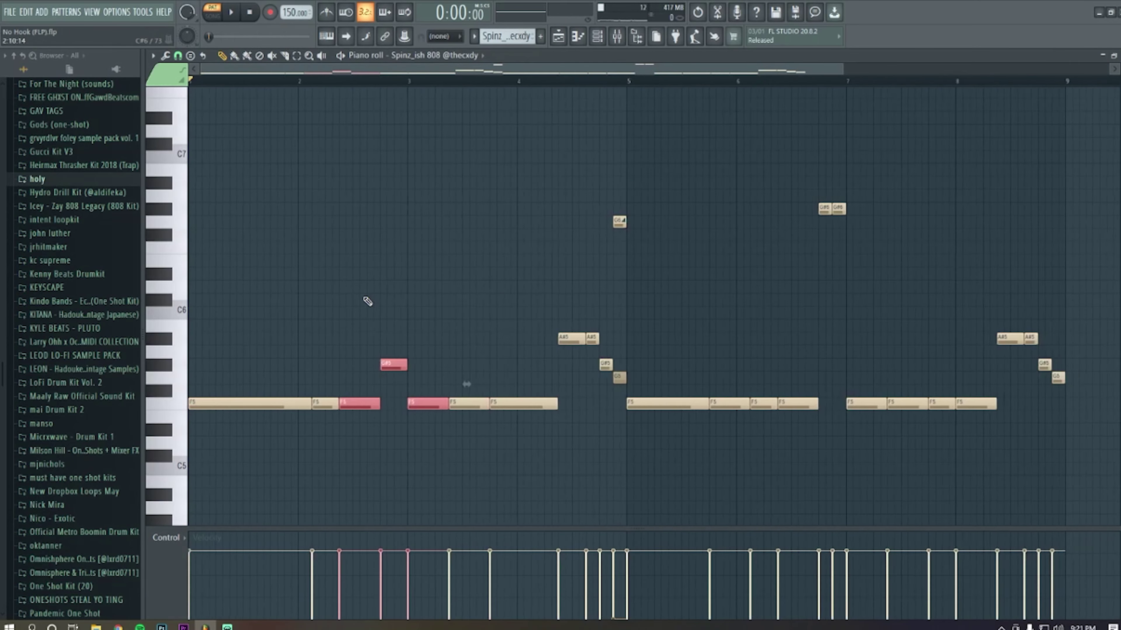
{"action": "scroll", "coordinate": [912, 169], "scroll_direction": "down", "scroll_amount": 2}
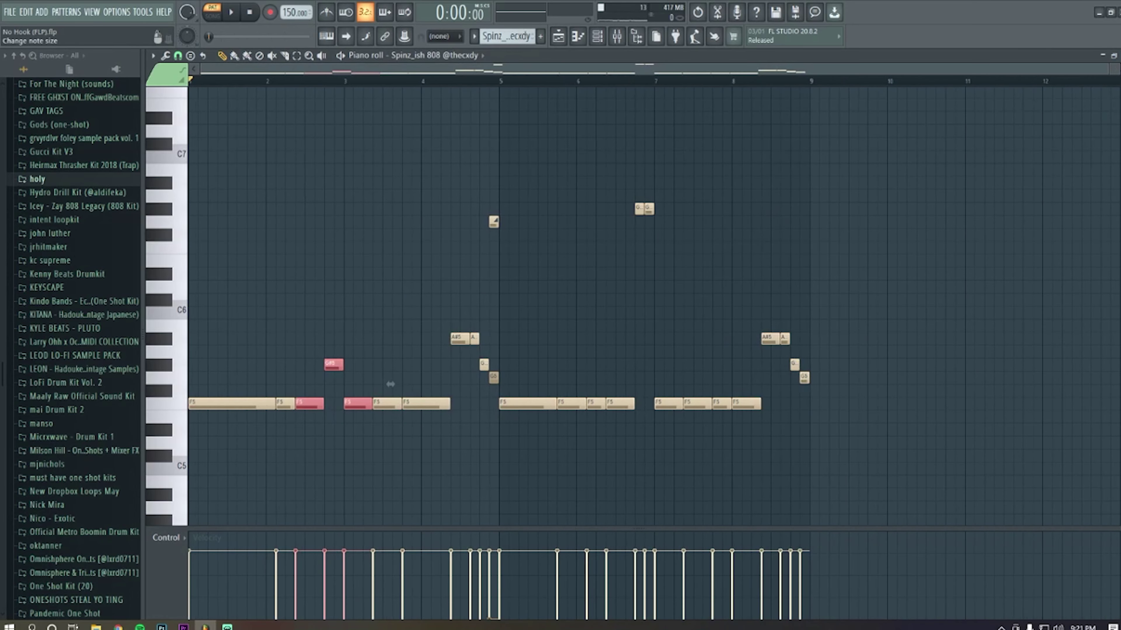
{"action": "scroll", "coordinate": [390, 384], "scroll_direction": "down", "scroll_amount": 2}
{"action": "left_click", "coordinate": [593, 264]}
{"action": "scroll", "coordinate": [481, 317], "scroll_direction": "up", "scroll_amount": 2}
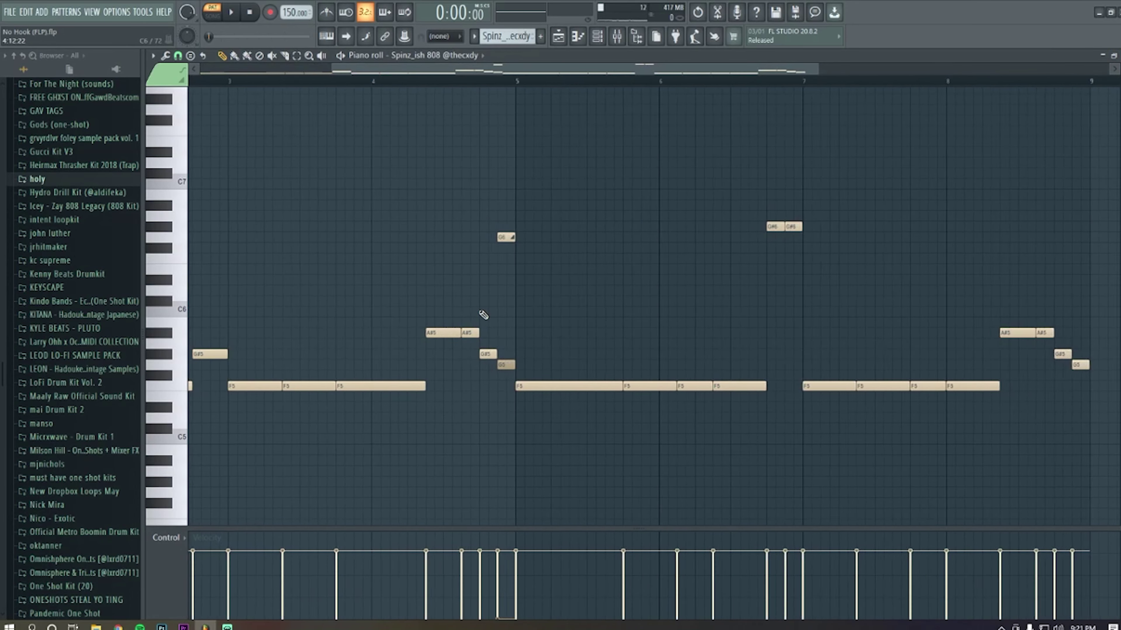
{"action": "scroll", "coordinate": [483, 321], "scroll_direction": "down", "scroll_amount": 2}
{"action": "scroll", "coordinate": [489, 325], "scroll_direction": "down", "scroll_amount": 2}
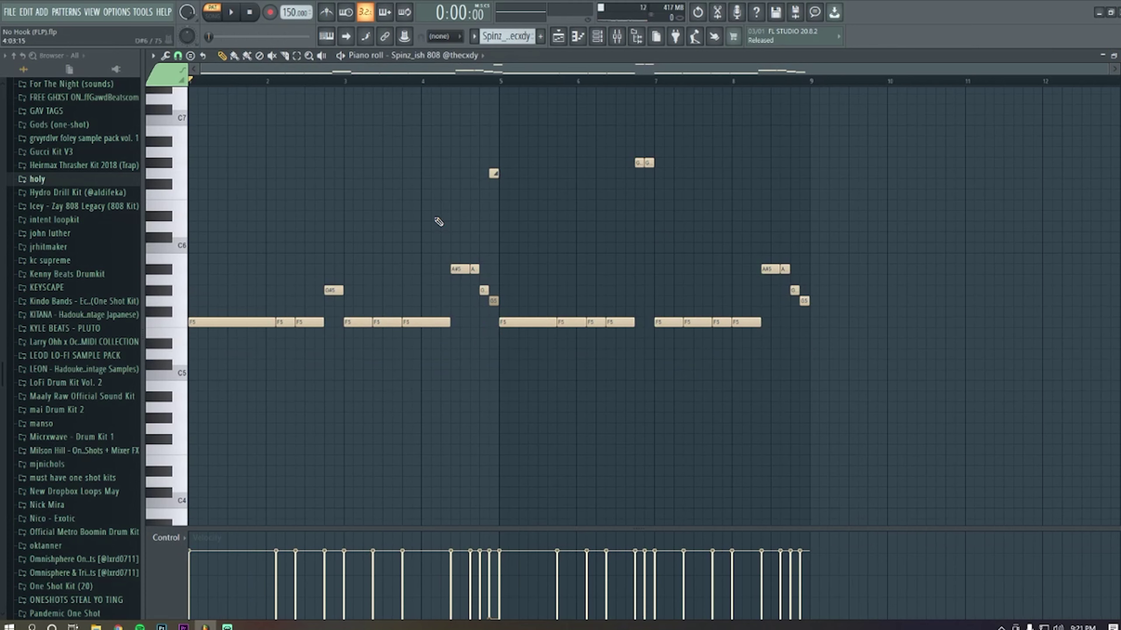
Step: Play the 808 pattern from the start up to bar 5 and stop playback
{"action": "key", "text": "space"}
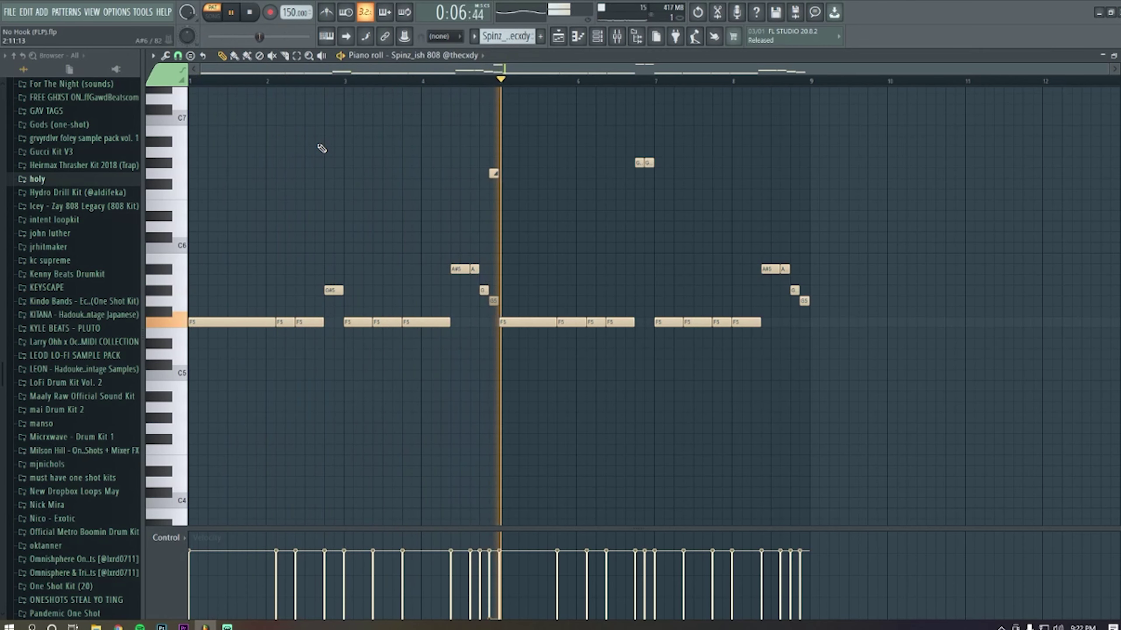
{"action": "key", "text": "space"}
{"action": "scroll", "coordinate": [481, 263], "scroll_direction": "up", "scroll_amount": 4, "text": "ctrl"}
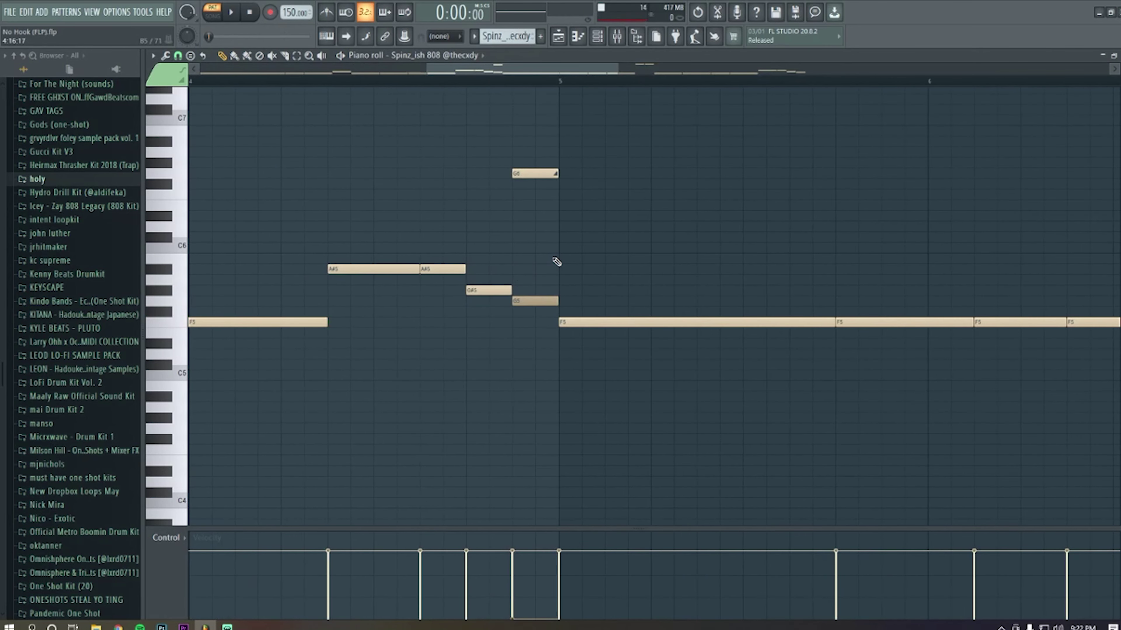
{"action": "scroll", "coordinate": [556, 261], "scroll_direction": "down", "scroll_amount": 4, "text": "ctrl"}
Step: Play the 808 pattern from the middle of bar 3 into bar 4 and stop playback
{"action": "left_click", "coordinate": [391, 79]}
{"action": "key", "text": "space"}
{"action": "scroll", "coordinate": [571, 258], "scroll_direction": "up", "scroll_amount": 4, "text": "ctrl"}
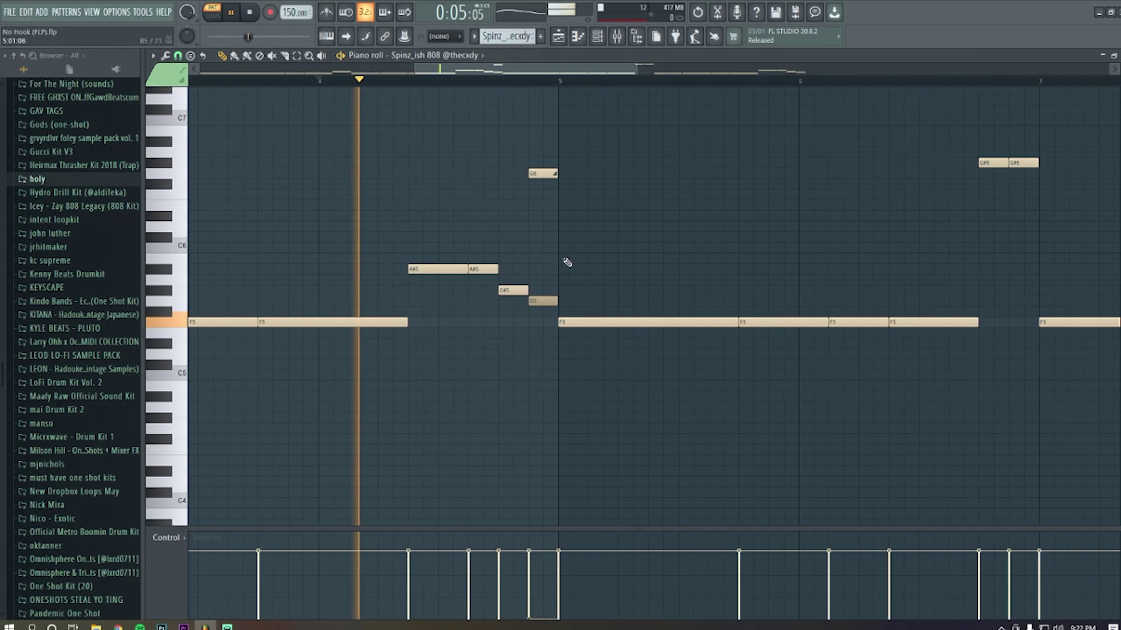
{"action": "key", "text": "space"}
{"action": "scroll", "coordinate": [571, 252], "scroll_direction": "down", "scroll_amount": 3, "text": "ctrl"}
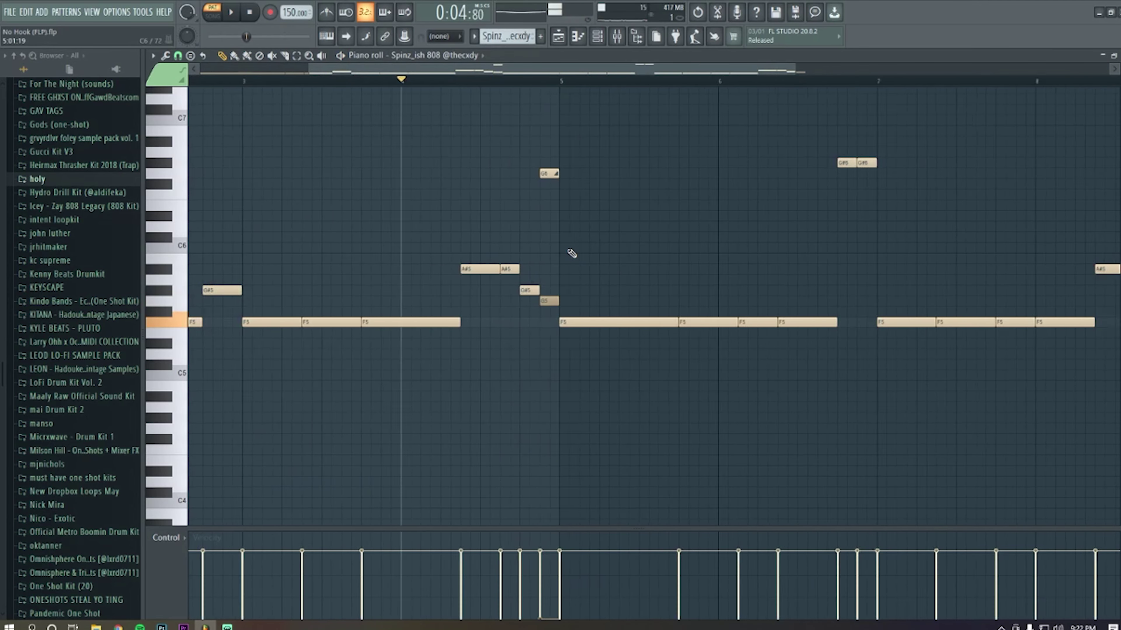
Step: Examine the descending run and the G6 slide note at the end of bar 4
{"action": "scroll", "coordinate": [570, 251], "scroll_direction": "up", "scroll_amount": 1, "text": "ctrl"}
{"action": "scroll", "coordinate": [565, 265], "scroll_direction": "up", "scroll_amount": 1, "text": "ctrl"}
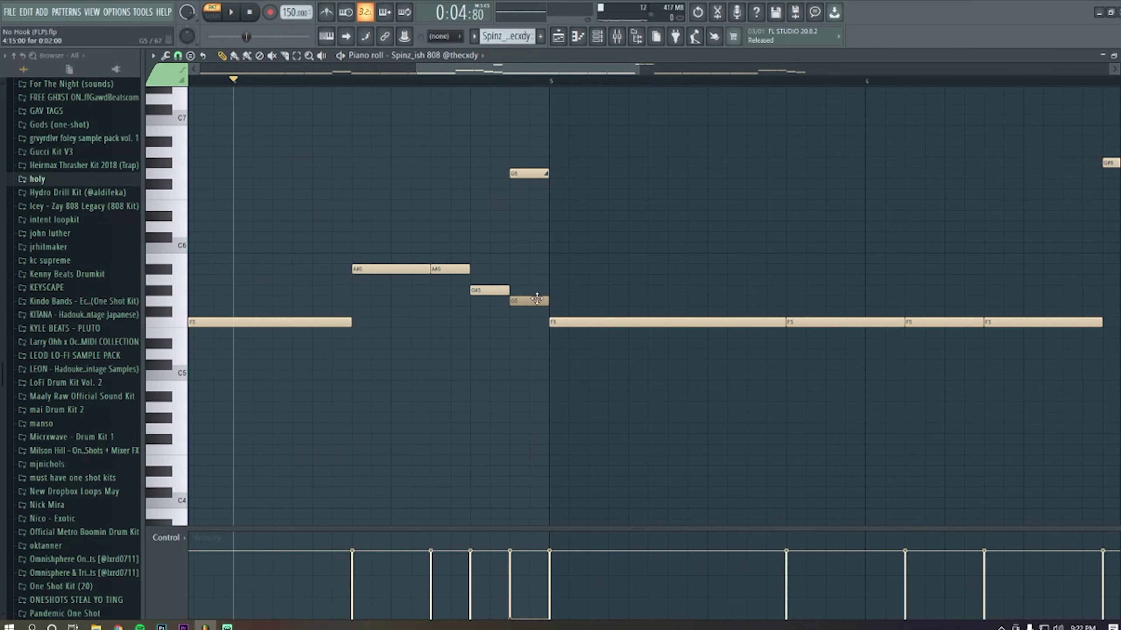
{"action": "scroll", "coordinate": [551, 309], "scroll_direction": "down", "scroll_amount": 4, "text": "ctrl"}
{"action": "left_click_drag", "start_coordinate": [589, 253], "coordinate": [682, 392]}
{"action": "left_click", "coordinate": [683, 392]}
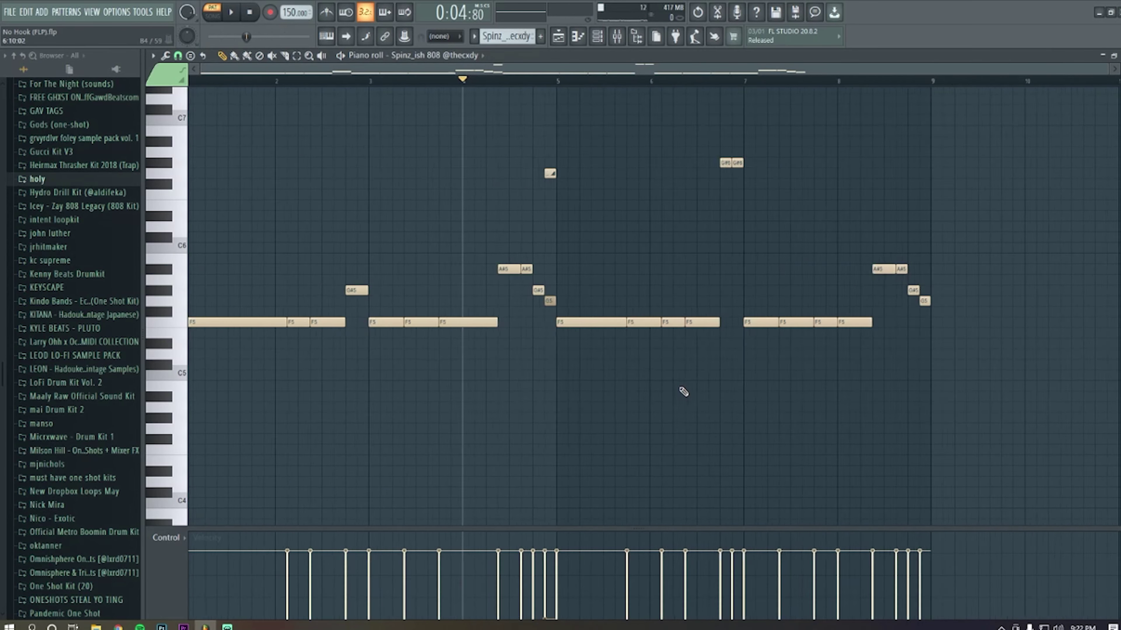
{"action": "scroll", "coordinate": [531, 287], "scroll_direction": "up", "scroll_amount": 2, "text": "ctrl"}
{"action": "scroll", "coordinate": [447, 357], "scroll_direction": "up", "scroll_amount": 1, "text": "ctrl"}
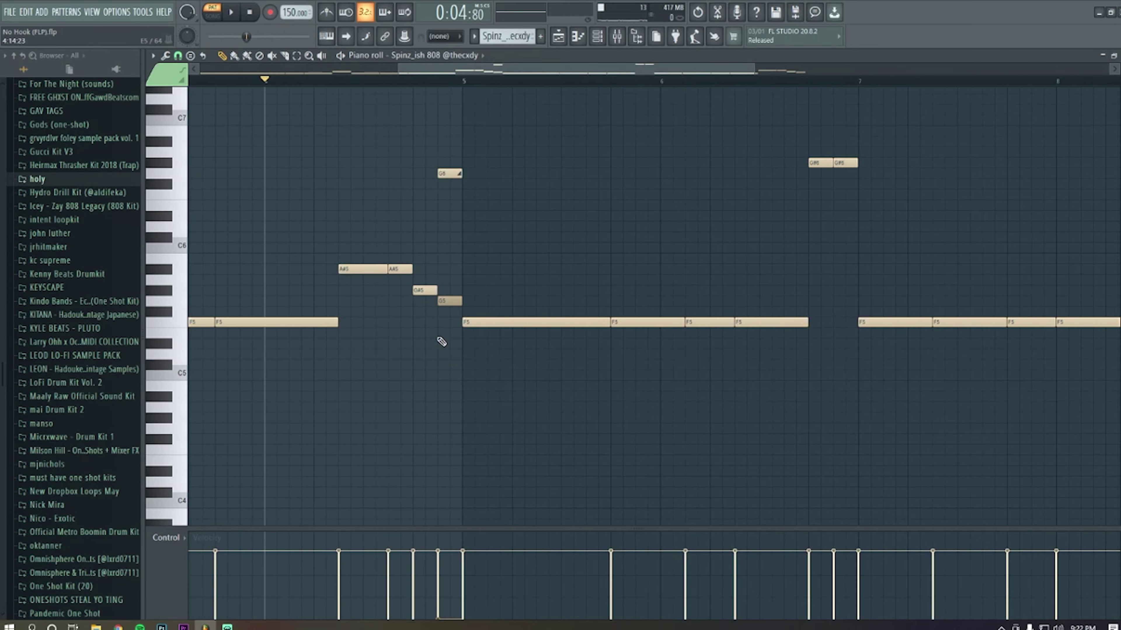
{"action": "scroll", "coordinate": [441, 343], "scroll_direction": "up", "scroll_amount": 2, "text": "ctrl"}
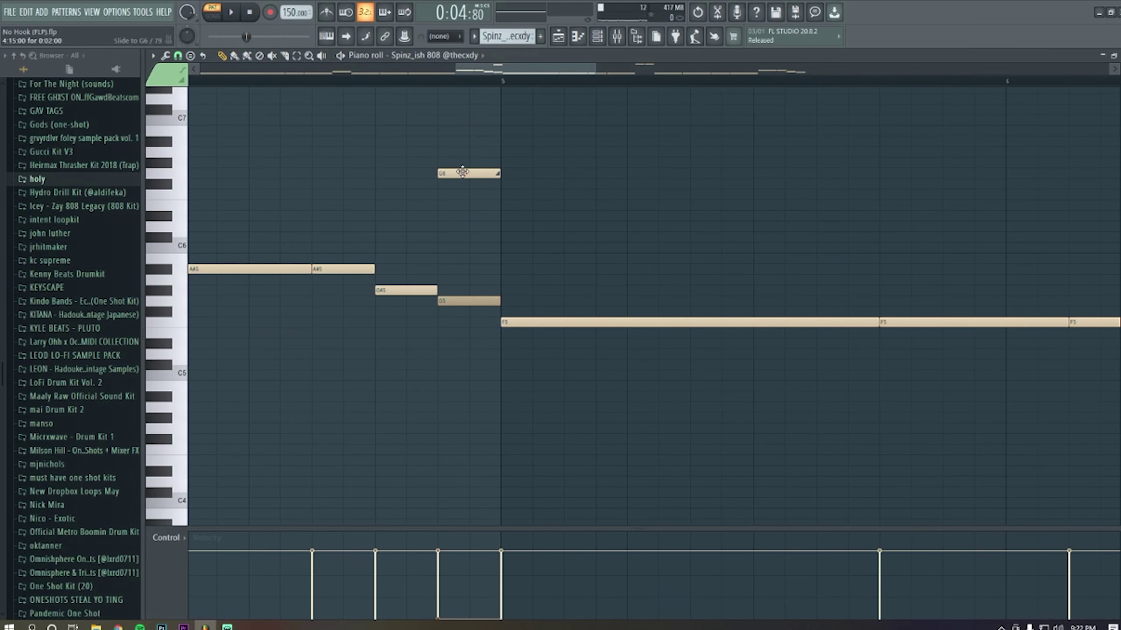
Step: Try shifting the G6 slide note at the end of bar 4 down and back up, and undo the last edit
{"action": "left_click", "coordinate": [468, 300]}
{"action": "left_click", "coordinate": [451, 174]}
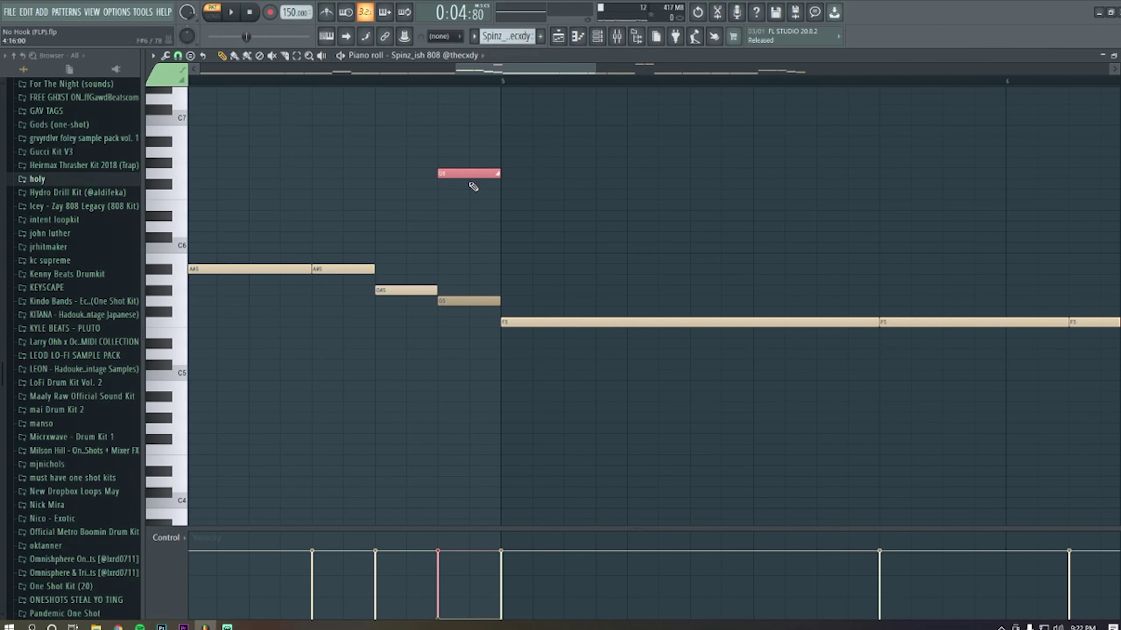
{"action": "key", "text": "shift+Down"}
{"action": "key", "text": "shift+Up"}
{"action": "left_click", "coordinate": [466, 223]}
{"action": "left_click", "coordinate": [497, 302]}
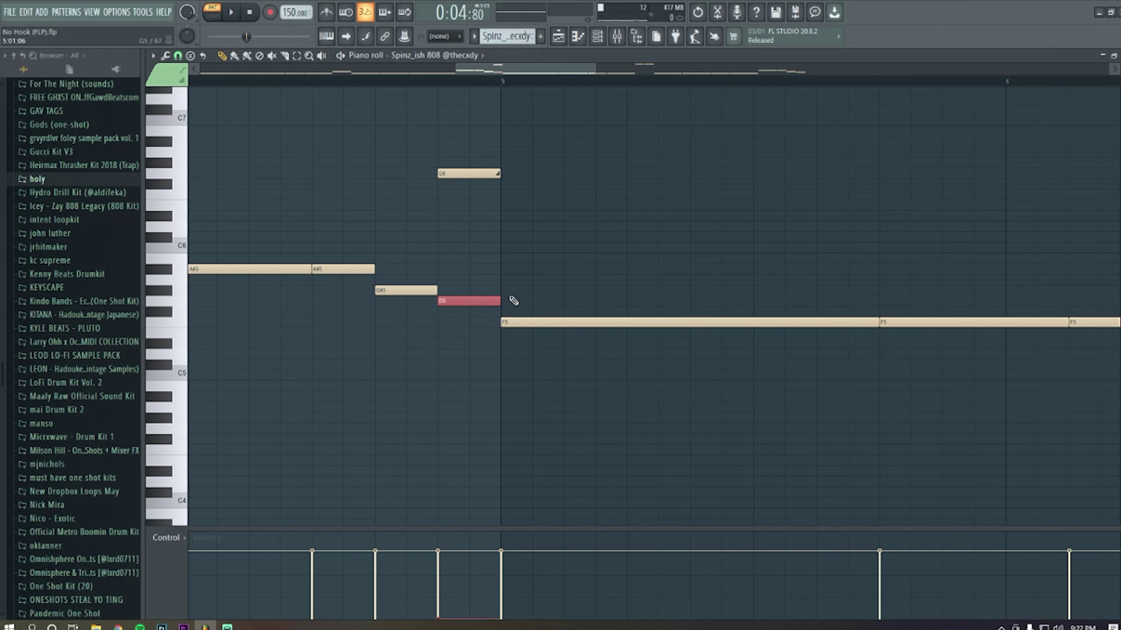
{"action": "key", "text": "ctrl+z"}
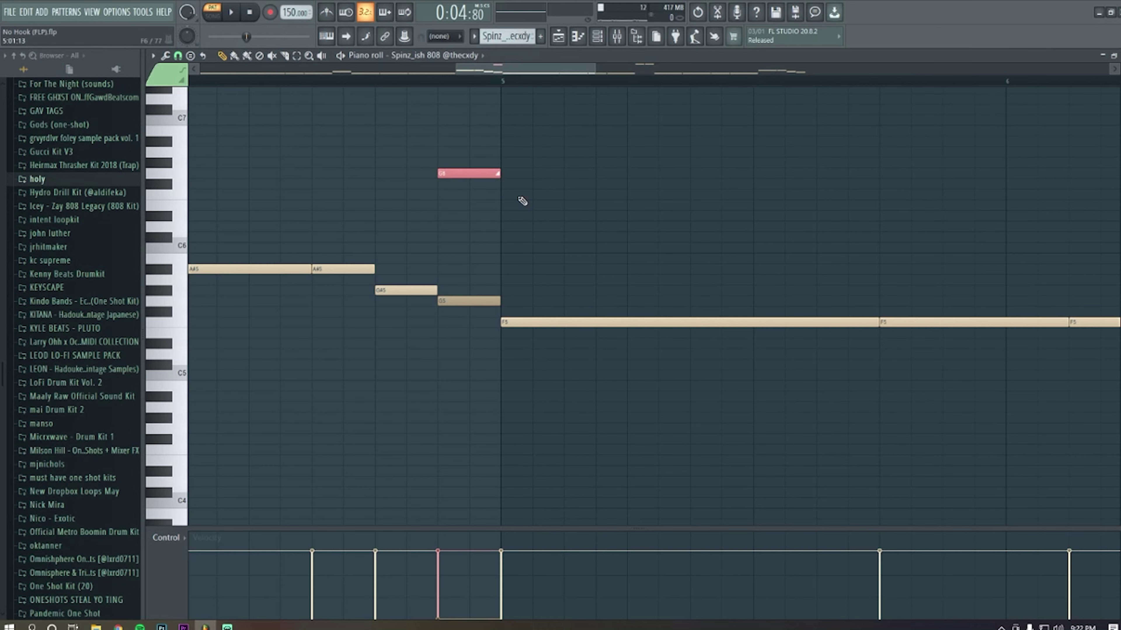
{"action": "left_click", "coordinate": [522, 201]}
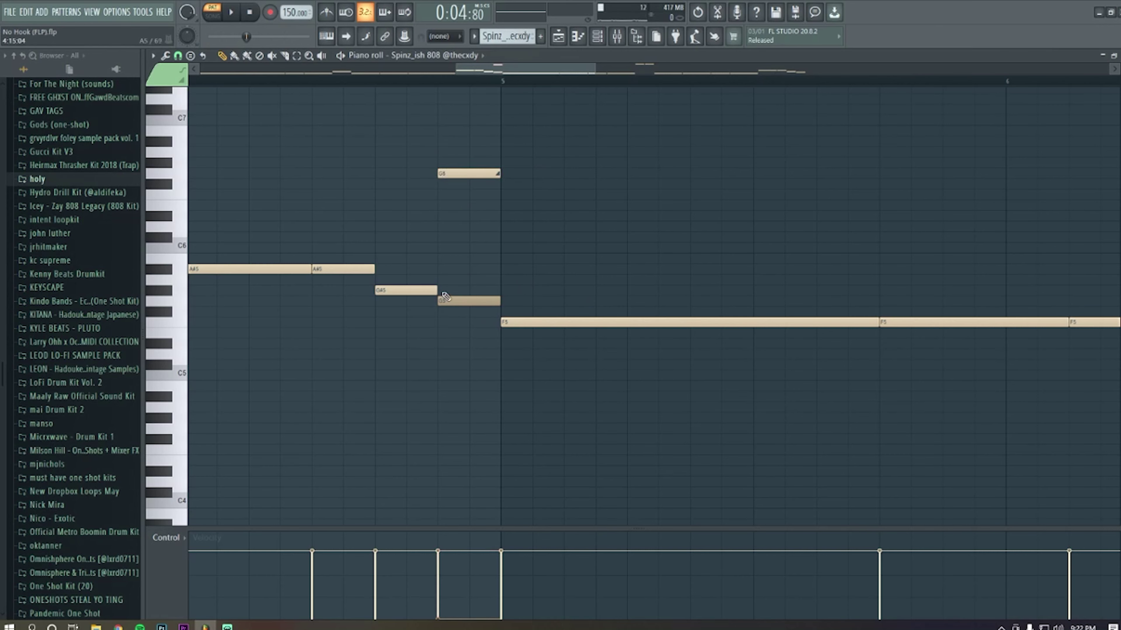
Step: Audition the second A#5 note near the end of bar 4
{"action": "double_click", "coordinate": [349, 269]}
{"action": "left_click", "coordinate": [640, 235]}
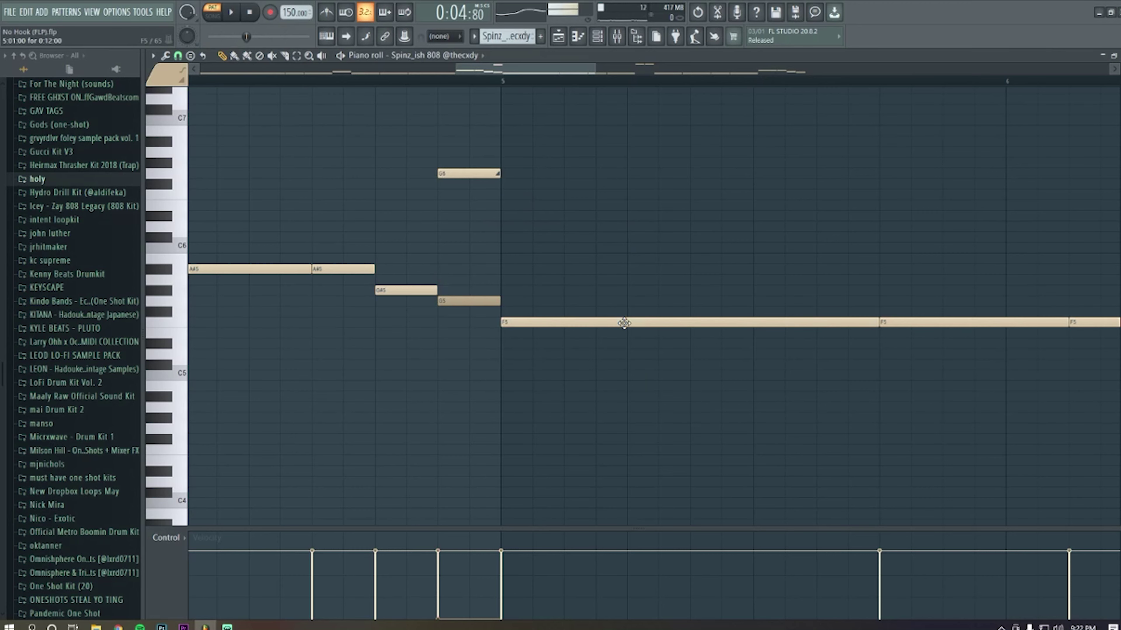
{"action": "scroll", "coordinate": [528, 365], "scroll_direction": "down", "scroll_amount": 3}
{"action": "scroll", "coordinate": [529, 365], "scroll_direction": "down", "scroll_amount": 3}
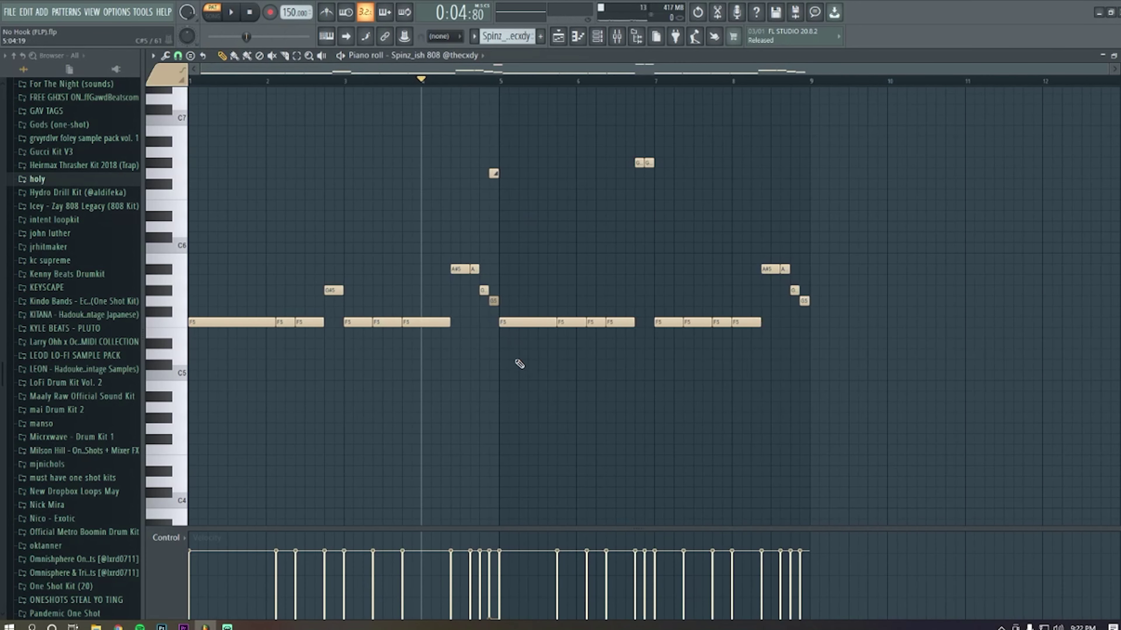
Step: Play the second half of the 808 pattern from the middle of bar 6 and stop playback
{"action": "key", "text": "space"}
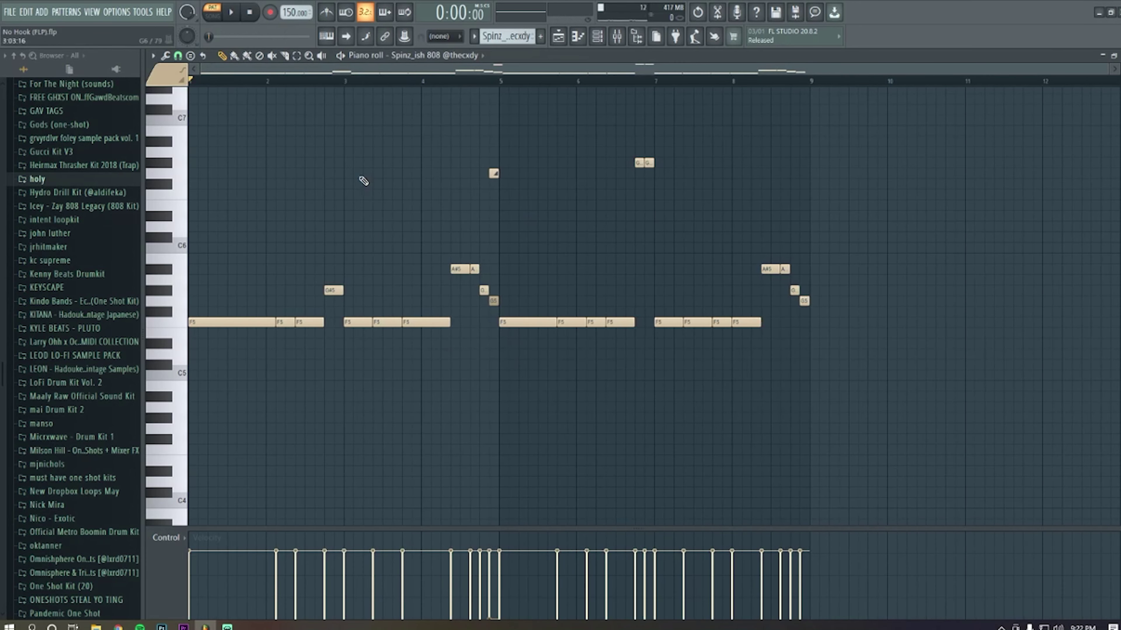
{"action": "scroll", "coordinate": [642, 250], "scroll_direction": "up", "scroll_amount": 3}
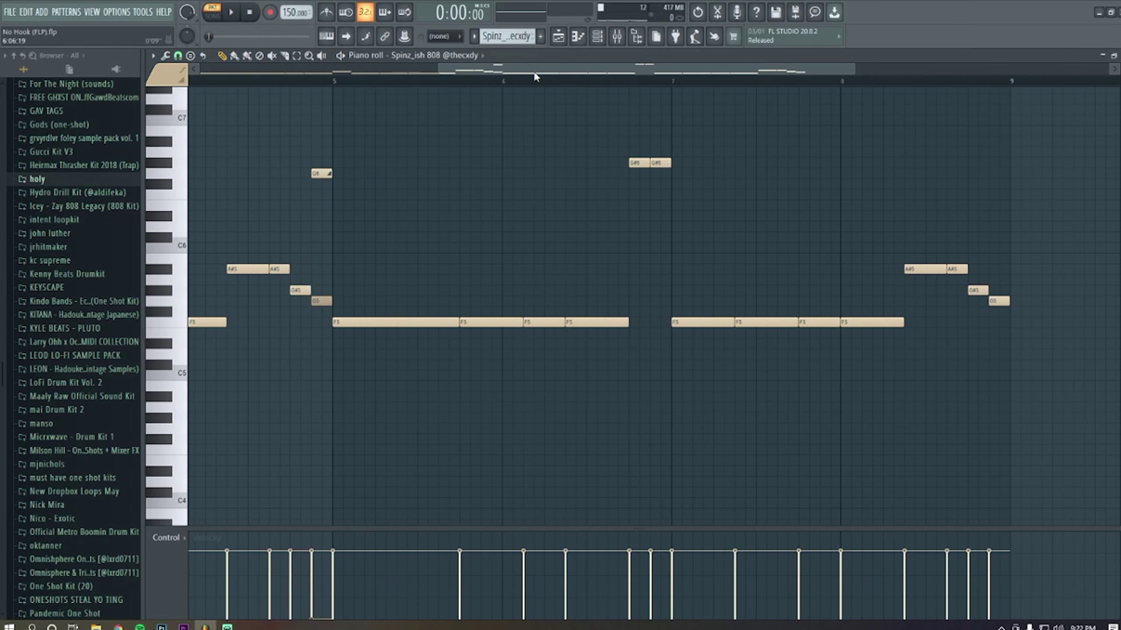
{"action": "left_click", "coordinate": [576, 82]}
{"action": "key", "text": "space"}
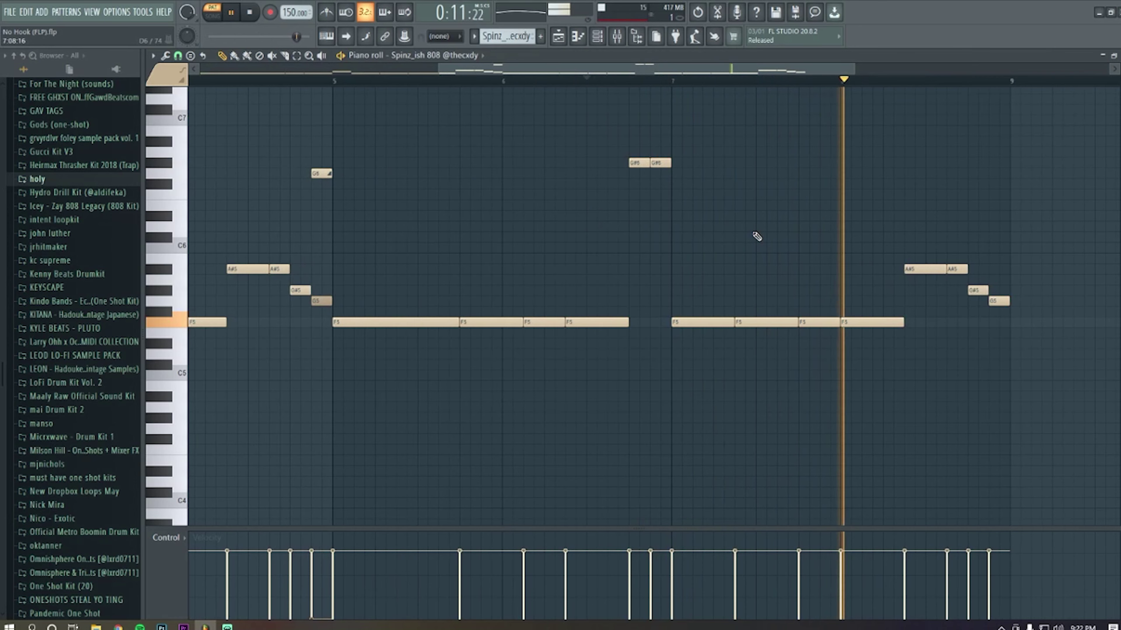
{"action": "scroll", "coordinate": [750, 236], "scroll_direction": "down", "scroll_amount": 3}
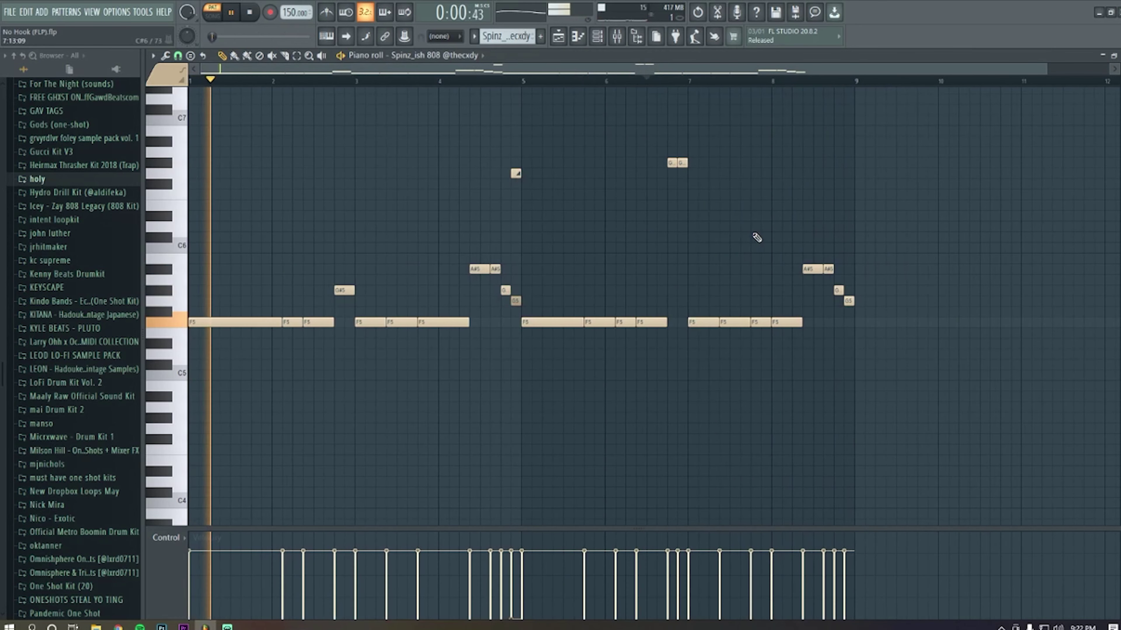
{"action": "key", "text": "space"}
{"action": "left_click", "coordinate": [247, 84]}
{"action": "scroll", "coordinate": [419, 186], "scroll_direction": "down", "scroll_amount": 1}
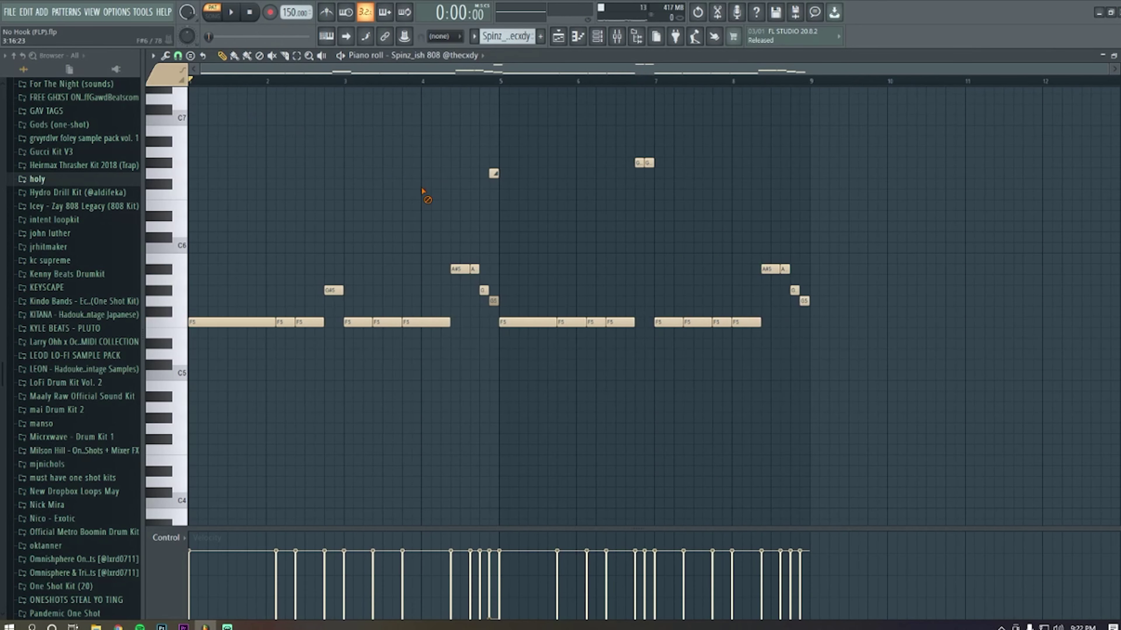
Step: Return to the playlist, open the Louie Kick pattern from Track 6 and play it from the start
{"action": "left_click", "coordinate": [564, 37]}
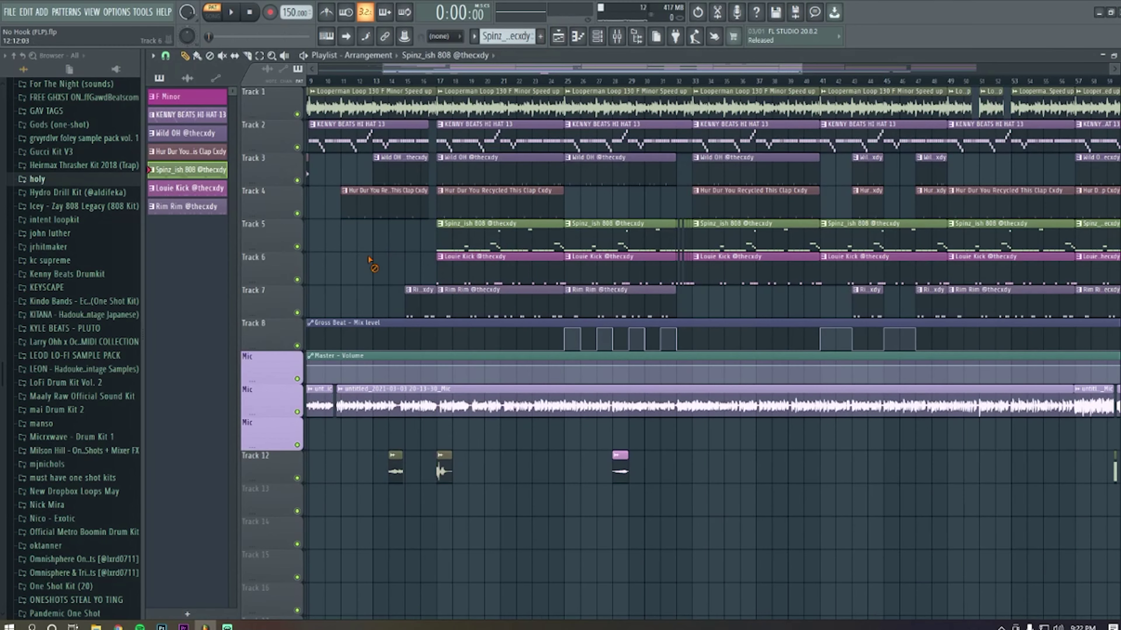
{"action": "double_click", "coordinate": [486, 278]}
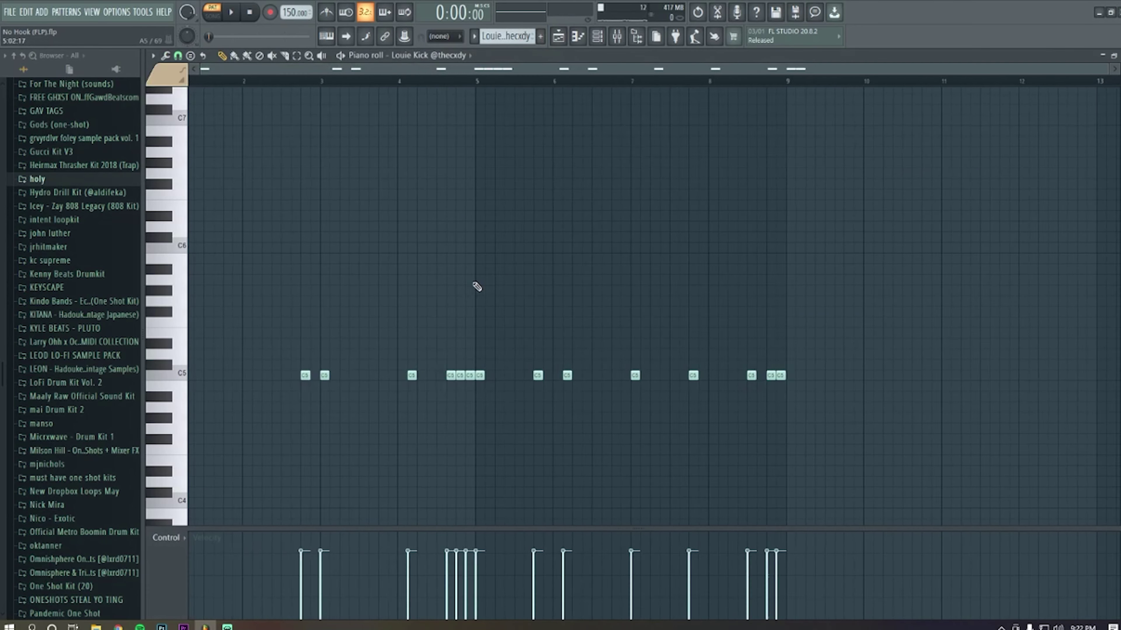
{"action": "left_click_drag", "start_coordinate": [931, 423], "coordinate": [207, 276]}
{"action": "left_click", "coordinate": [554, 244]}
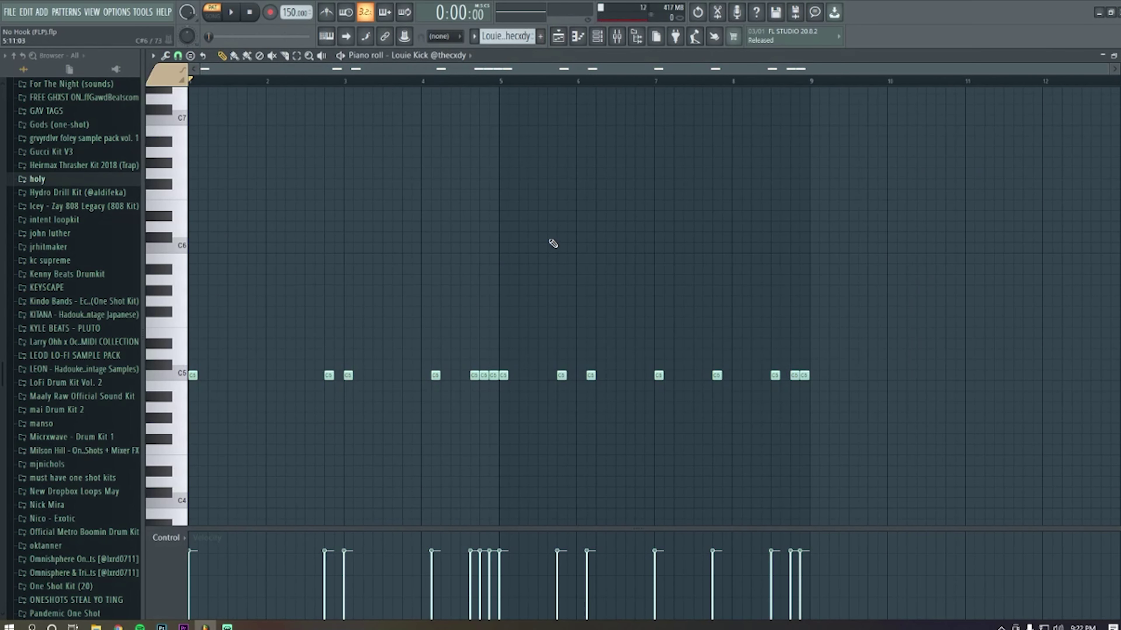
{"action": "key", "text": "space"}
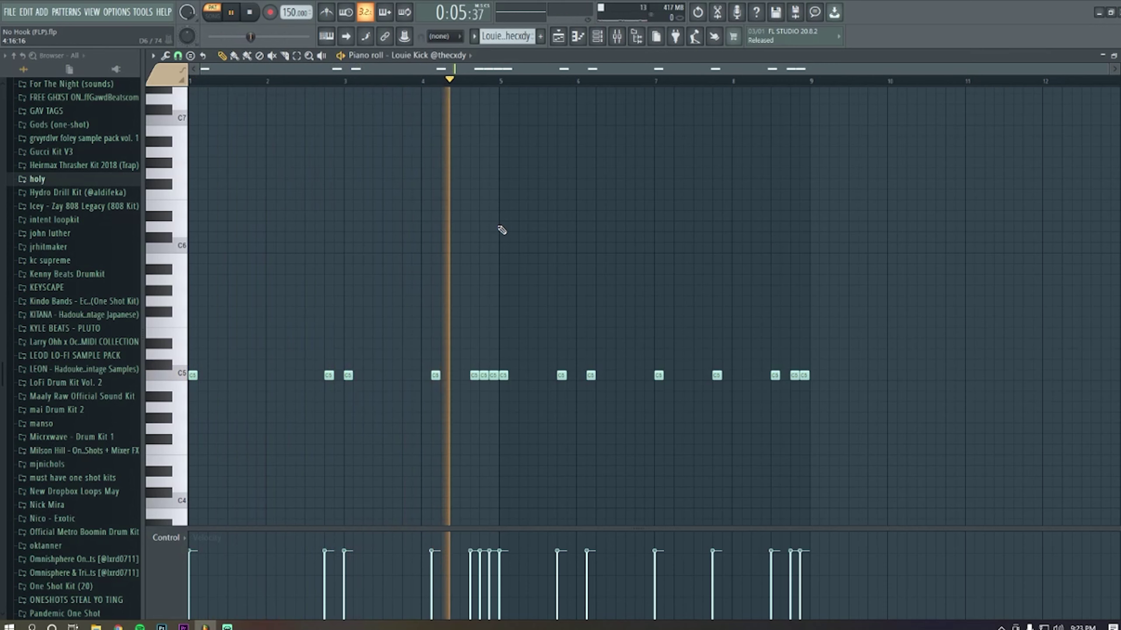
{"action": "key", "text": "space"}
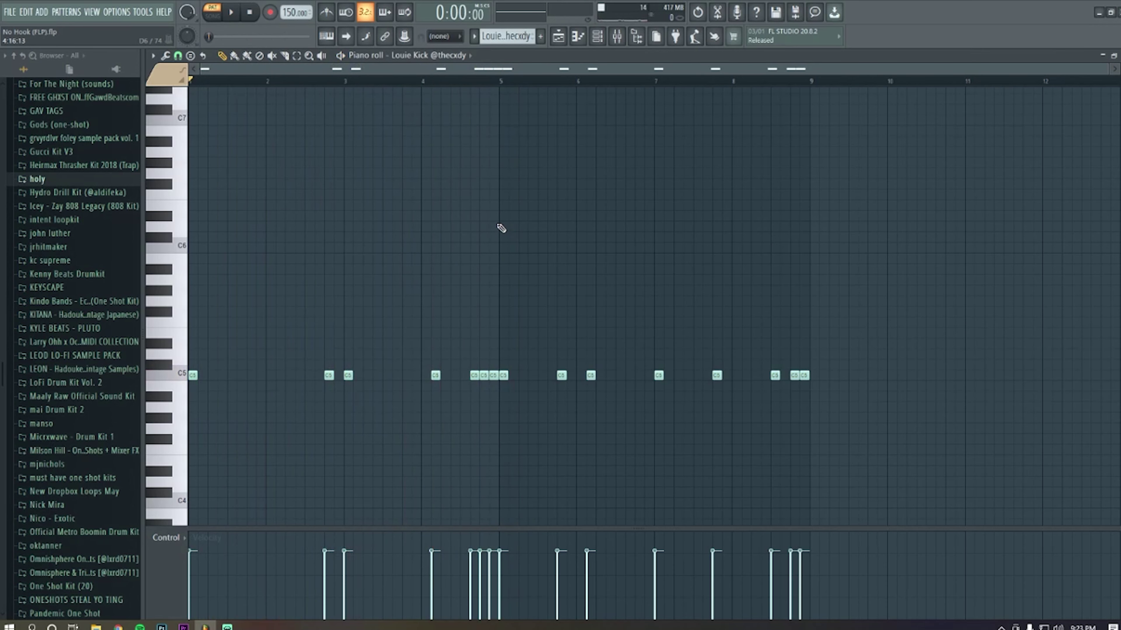
Step: Open the mixer and inspect the EQ settings of the Wild OH track
{"action": "left_click", "coordinate": [597, 36]}
{"action": "left_click", "coordinate": [597, 36]}
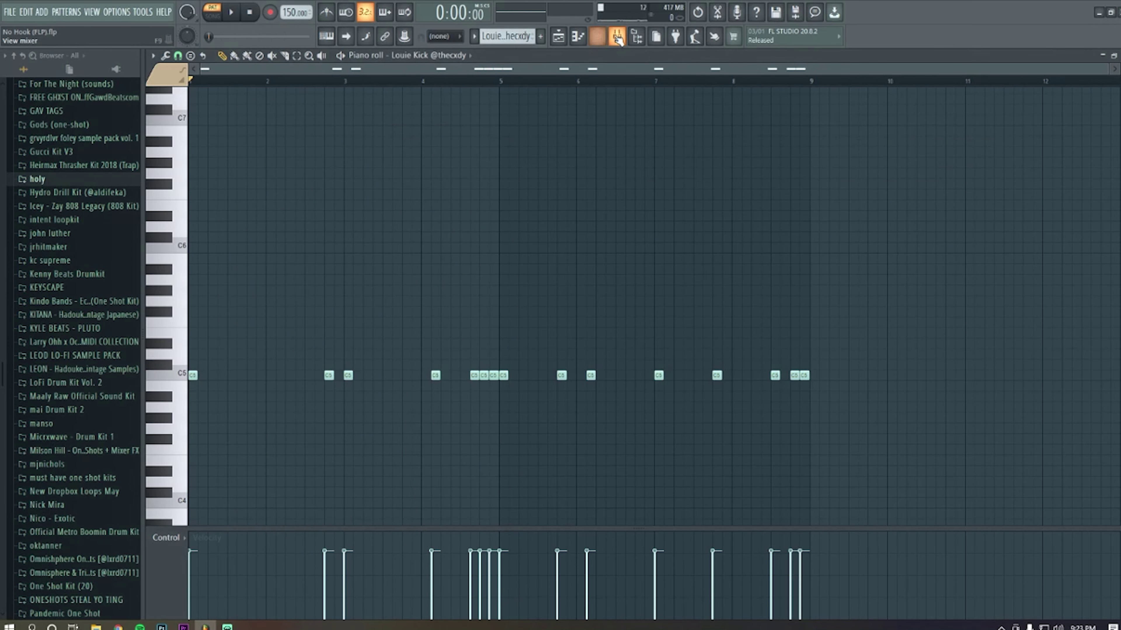
{"action": "left_click", "coordinate": [616, 37]}
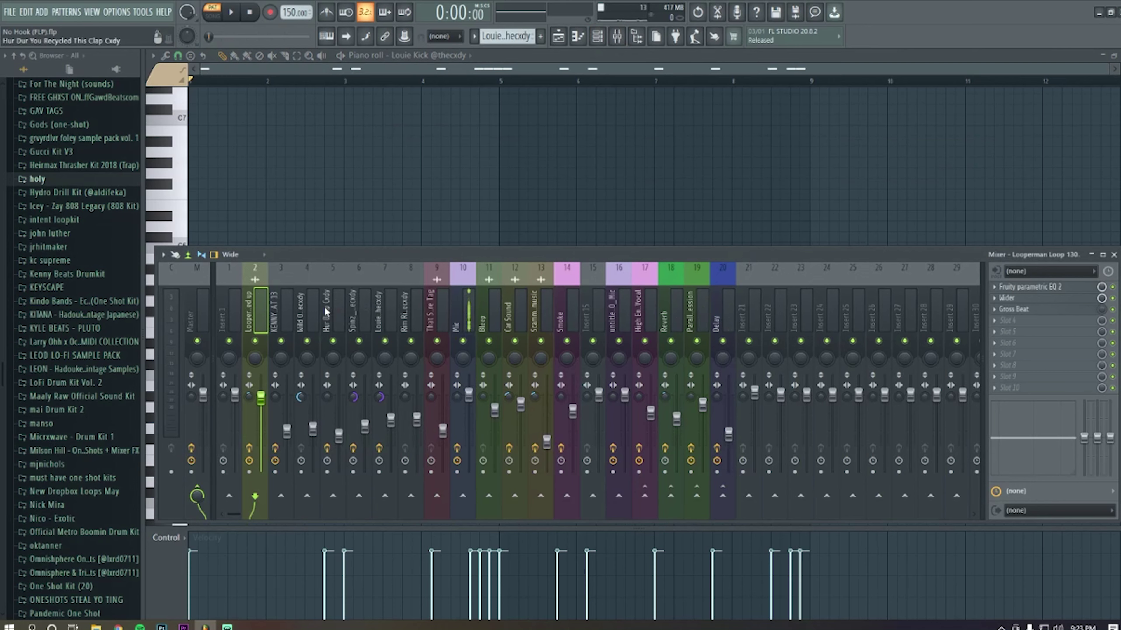
{"action": "left_click", "coordinate": [302, 308]}
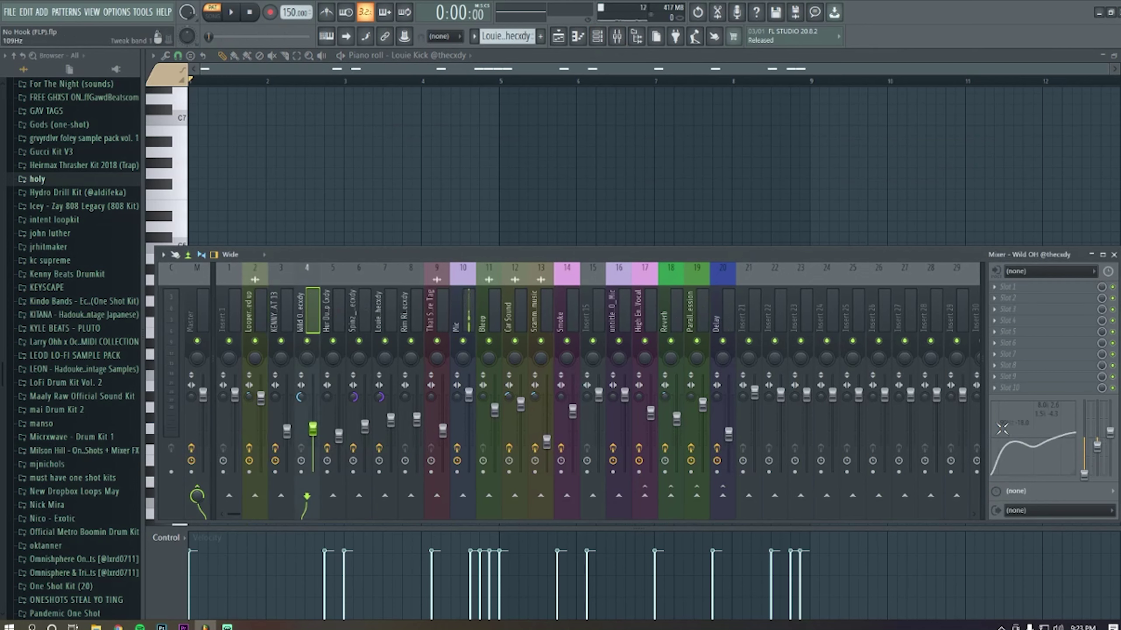
Step: Select the Hur Dur clap track in the mixer and open its Fruity parametric EQ 2
{"action": "left_click", "coordinate": [334, 316]}
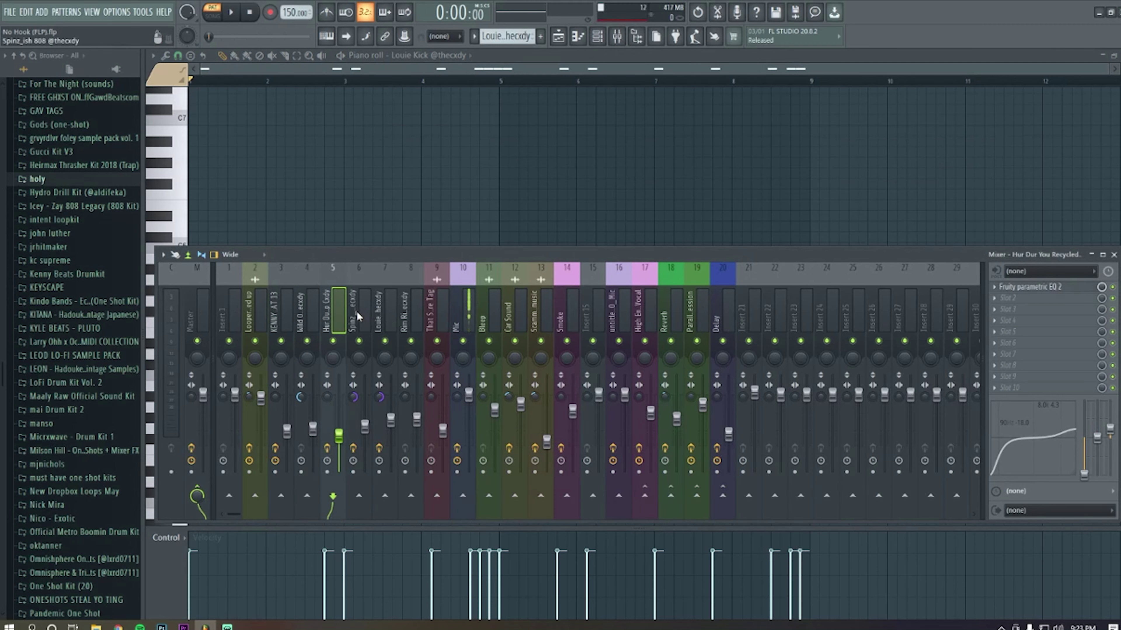
{"action": "left_click", "coordinate": [1036, 291]}
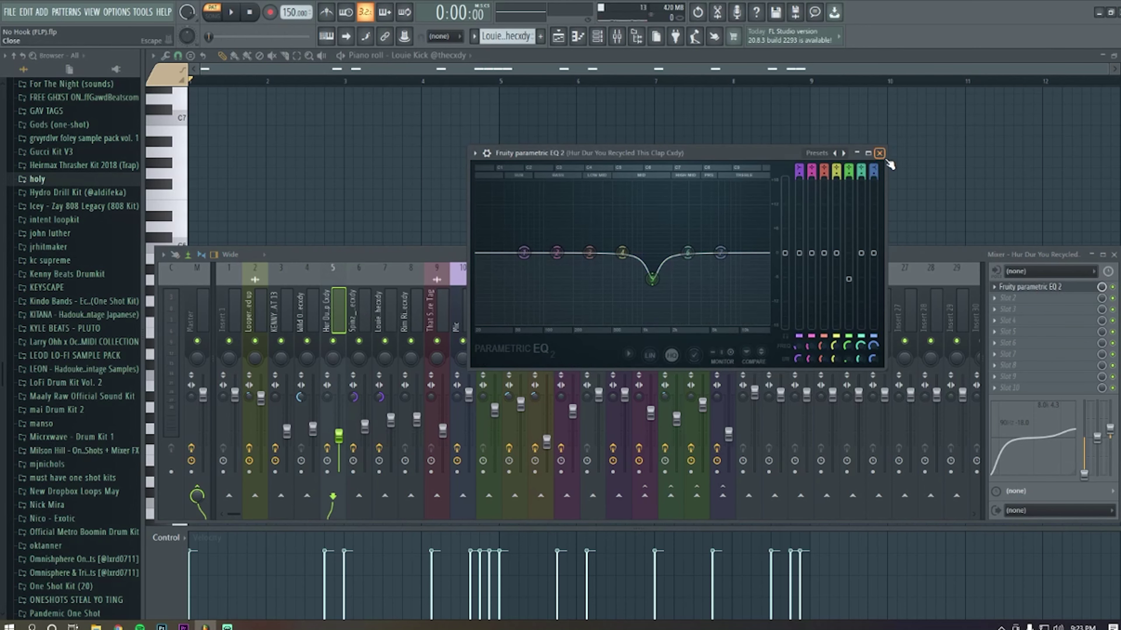
Step: Close the clap's EQ, select the Spinz 808 mixer track and inspect its Fruity parametric EQ 2
{"action": "left_click", "coordinate": [880, 153]}
{"action": "left_click", "coordinate": [363, 322]}
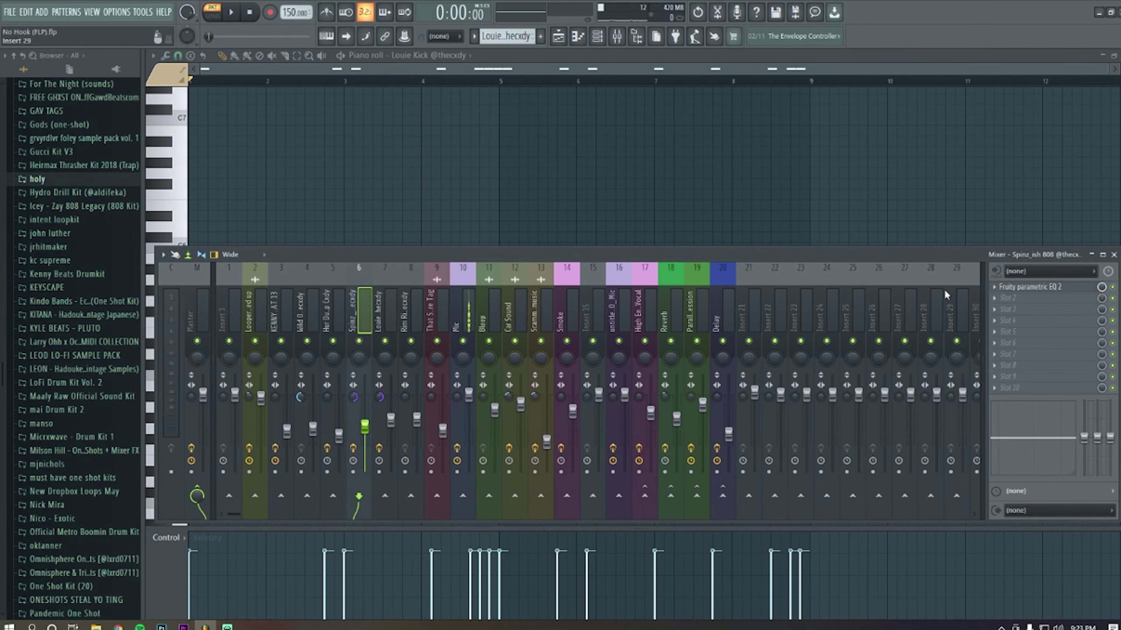
{"action": "left_click", "coordinate": [1019, 288]}
{"action": "left_click", "coordinate": [653, 202]}
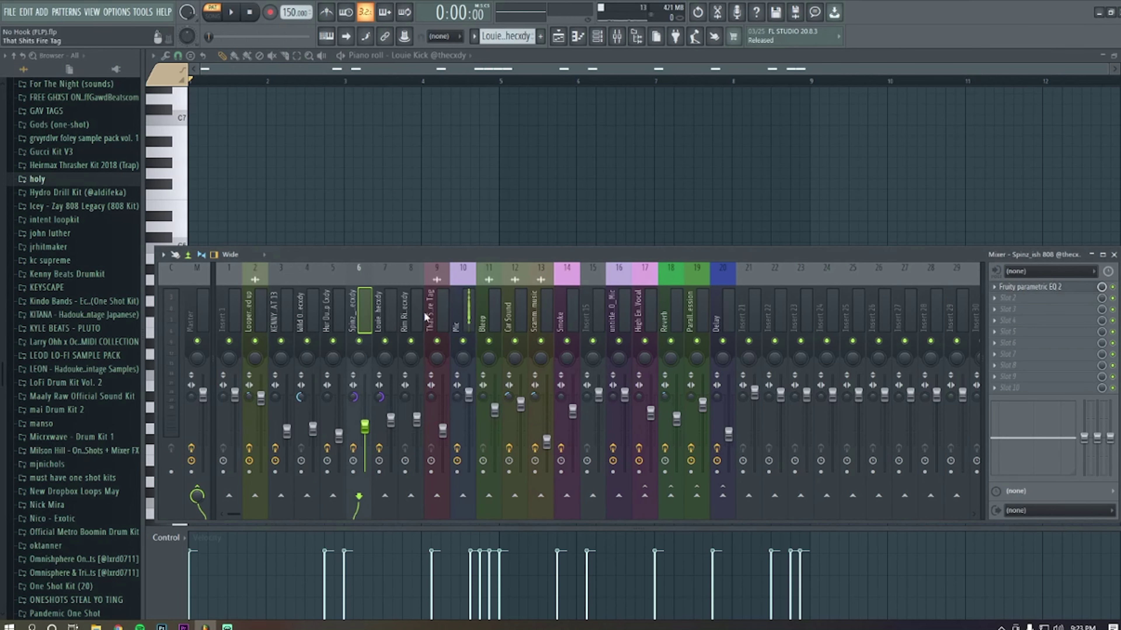
Step: Inspect the Fruity soft clipper on the Louie Kick mixer track and close it
{"action": "left_click", "coordinate": [1023, 286]}
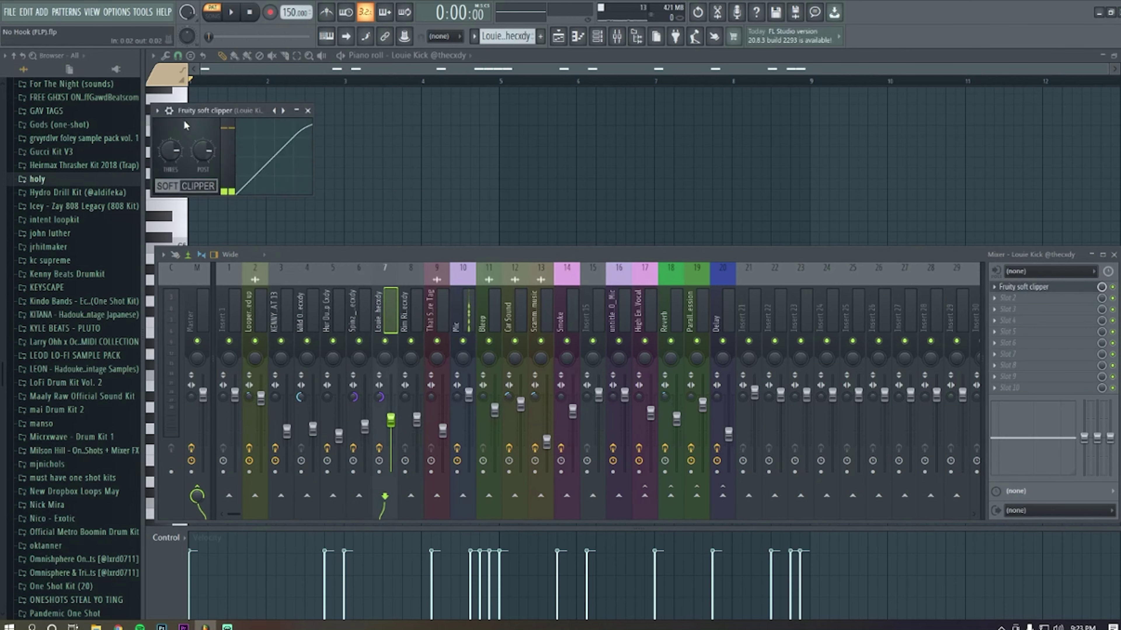
{"action": "left_click_drag", "start_coordinate": [244, 120], "coordinate": [360, 138]}
{"action": "left_click", "coordinate": [425, 129]}
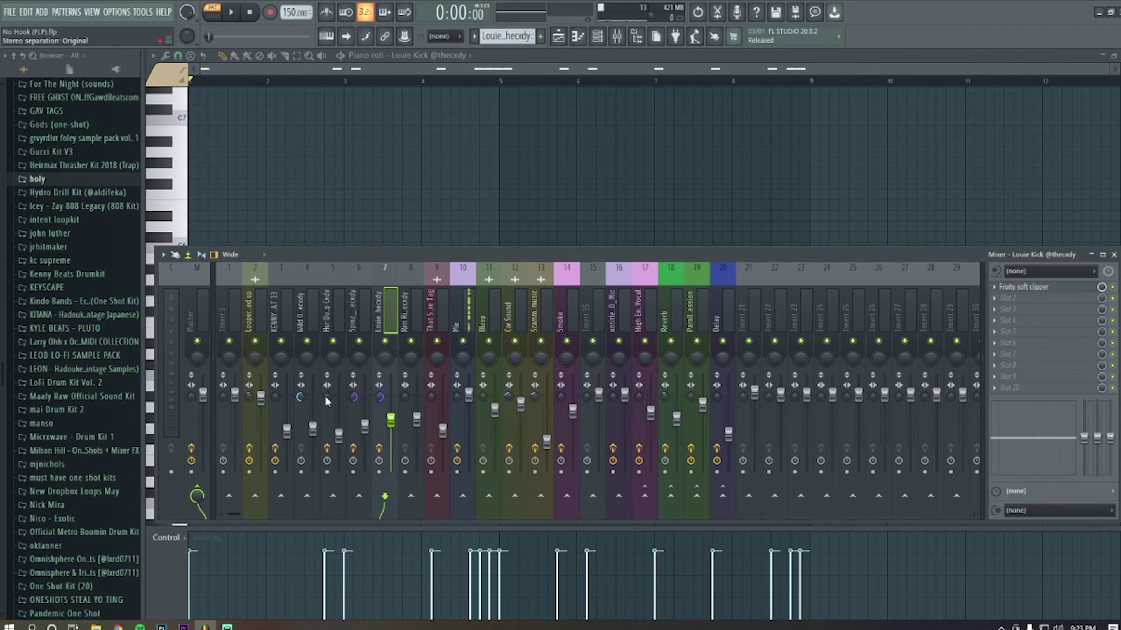
Step: Select the Wild OH track and the Looperman loop track in the mixer to view their effects, and close the mixer
{"action": "left_click", "coordinate": [300, 397]}
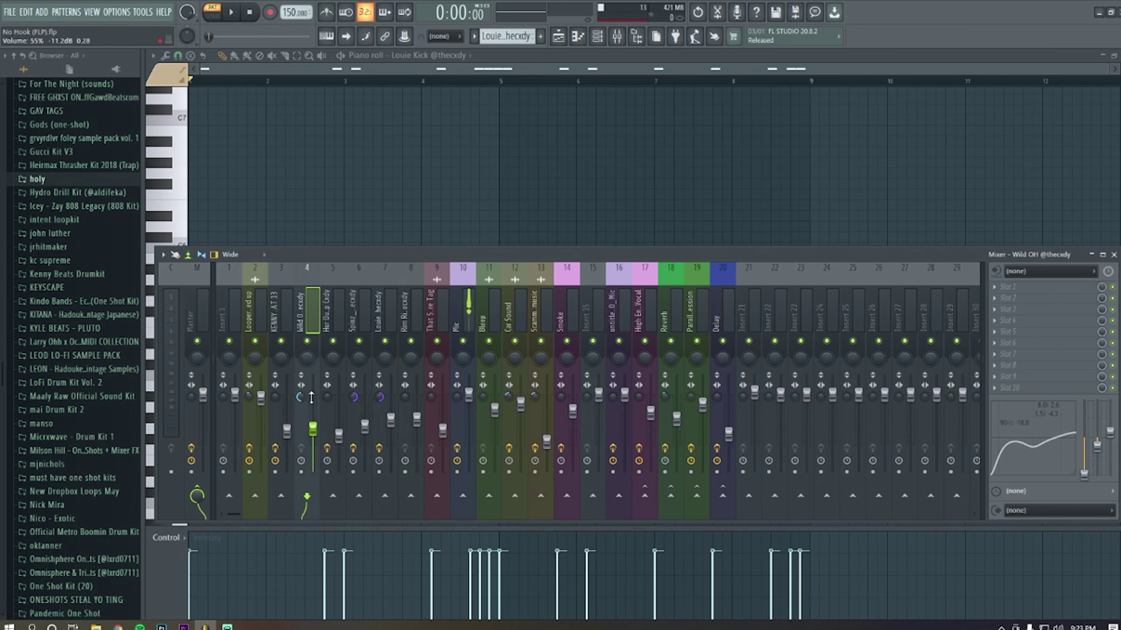
{"action": "left_click", "coordinate": [249, 393]}
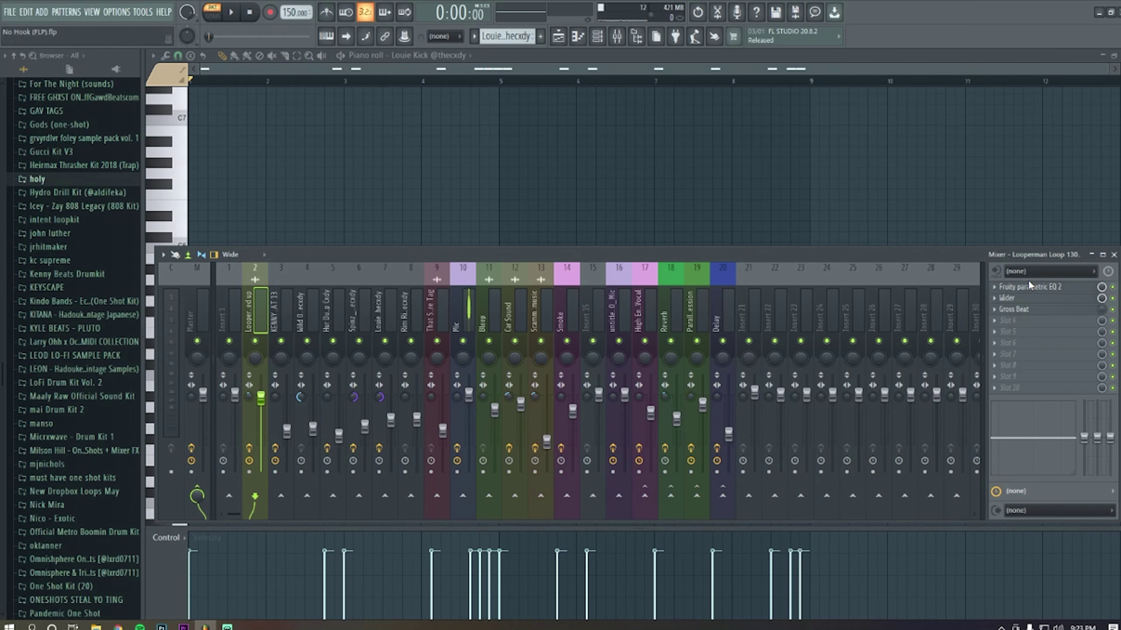
{"action": "left_click", "coordinate": [1116, 255]}
Step: Open the Rim Rim pattern from Track 7 of the playlist and play it from the start
{"action": "left_click", "coordinate": [559, 36]}
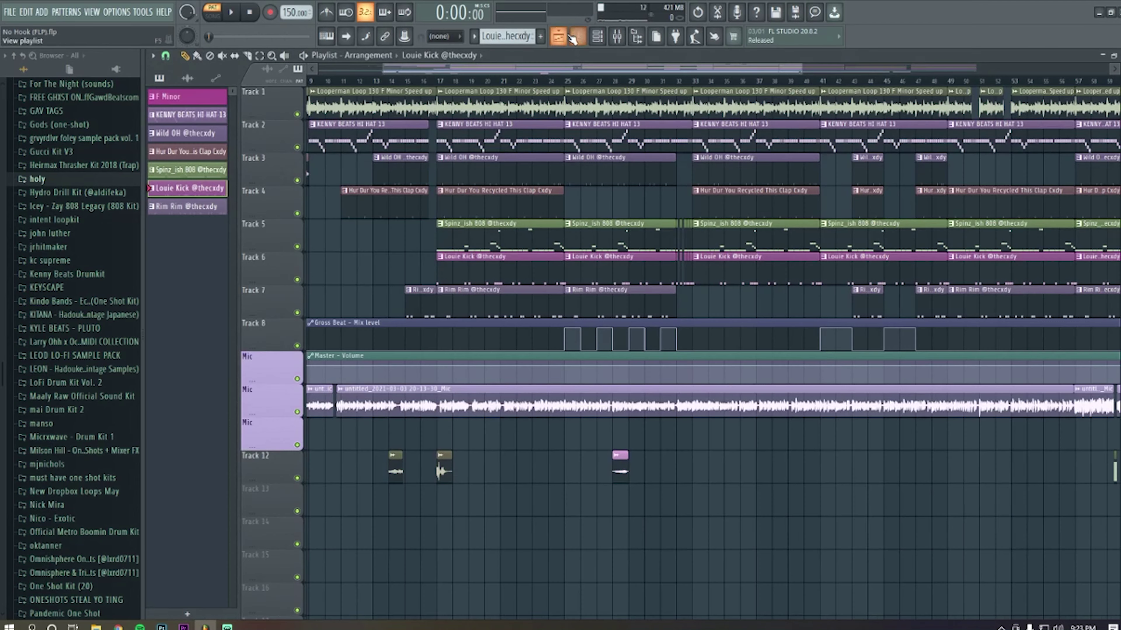
{"action": "double_click", "coordinate": [450, 290]}
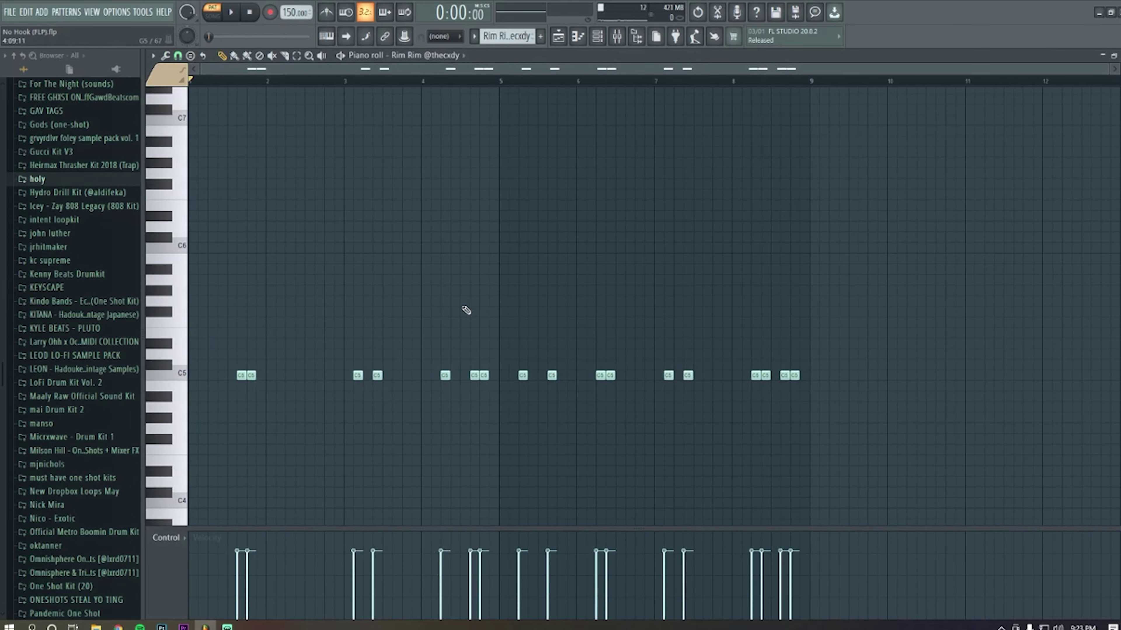
{"action": "key", "text": "space"}
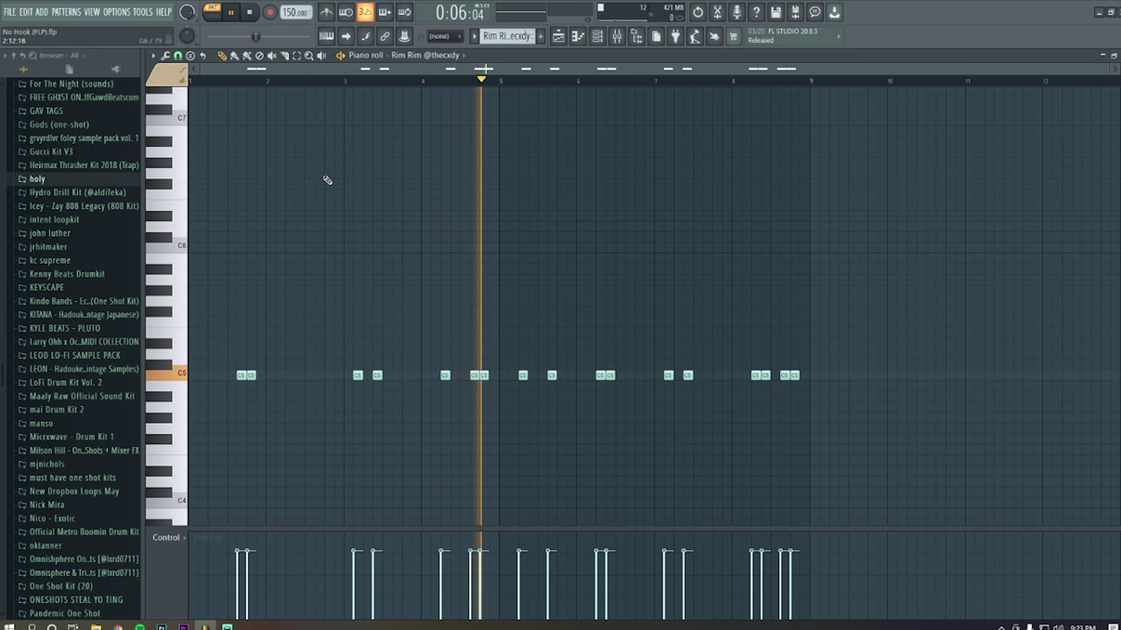
{"action": "key", "text": "space"}
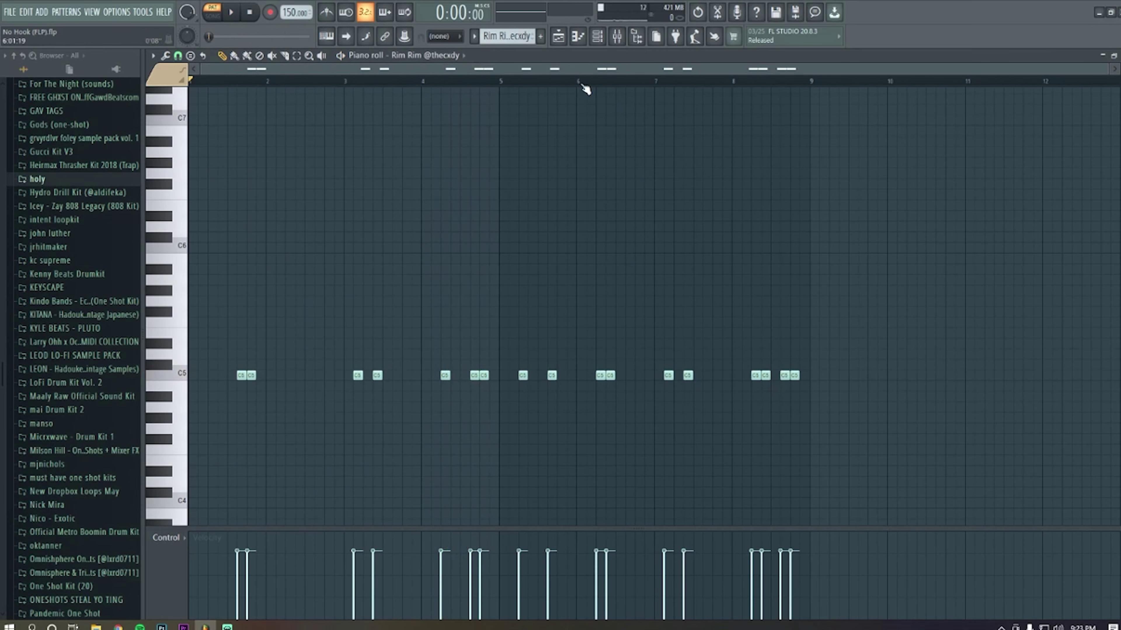
Step: Return to the playlist, mute the Looperman loop on Track 1 and place the playhead at bar 17
{"action": "left_click", "coordinate": [578, 37]}
{"action": "left_click", "coordinate": [579, 37]}
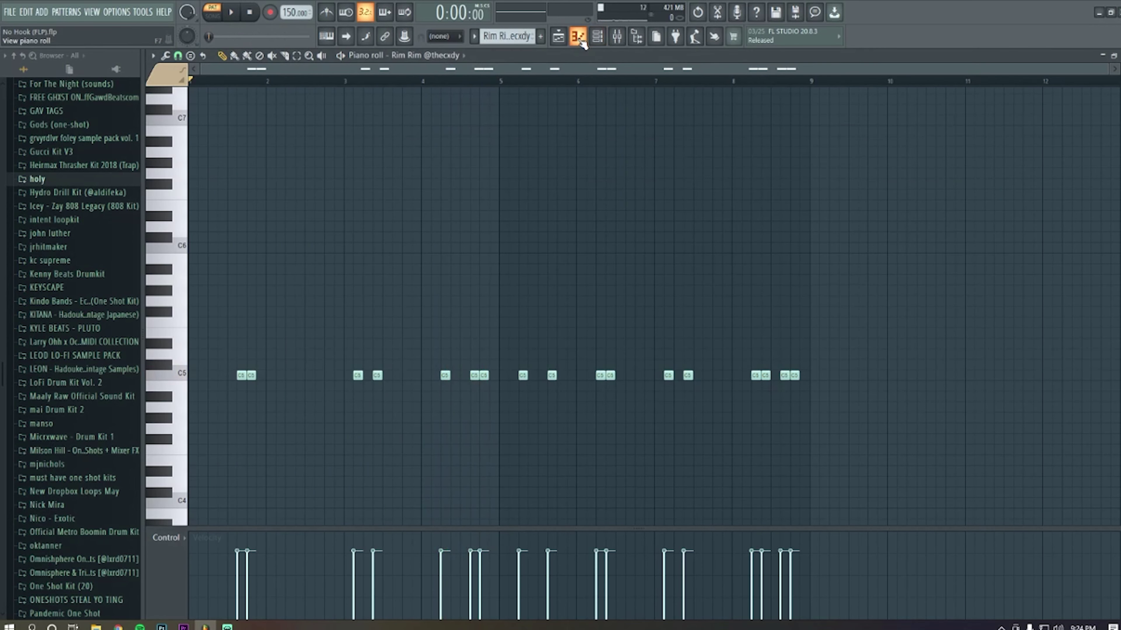
{"action": "left_click", "coordinate": [579, 37]}
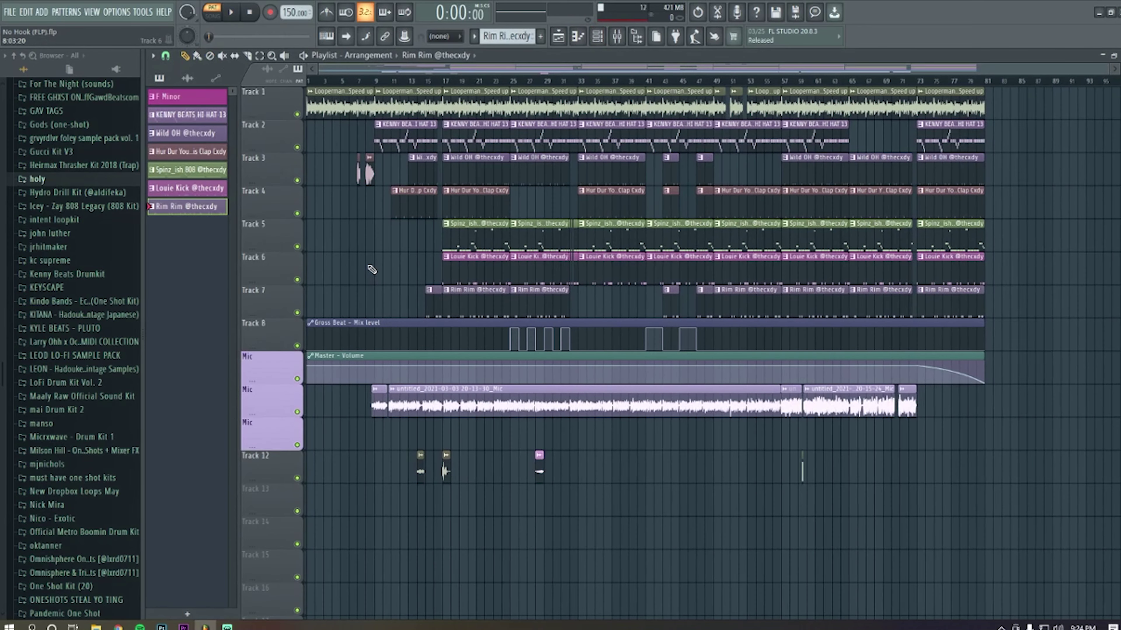
{"action": "left_click", "coordinate": [297, 114]}
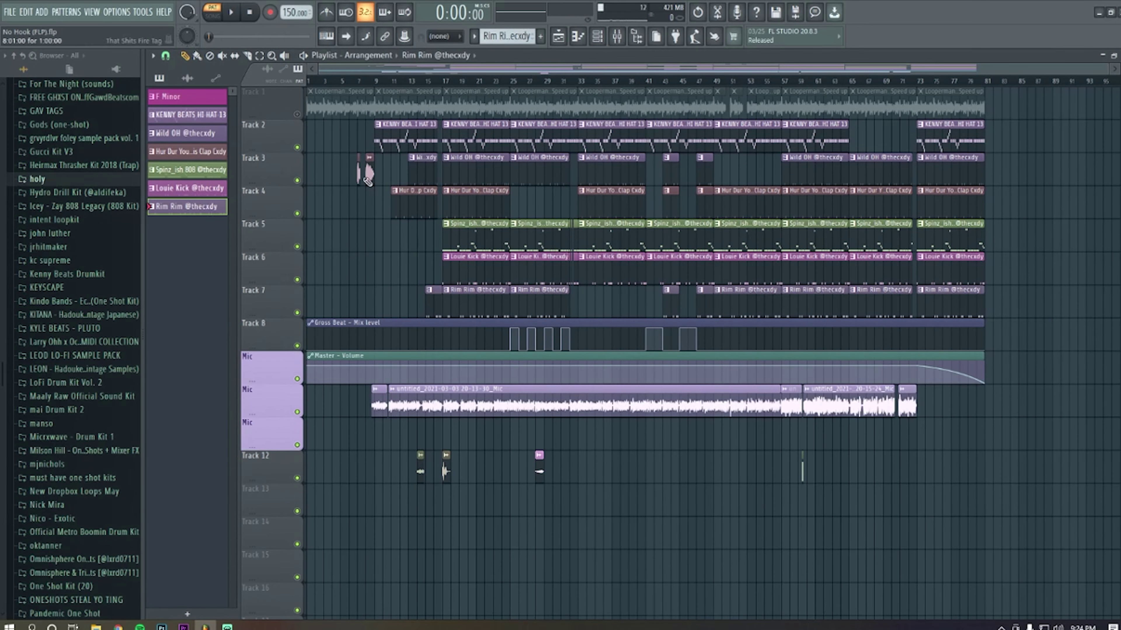
{"action": "left_click", "coordinate": [375, 80]}
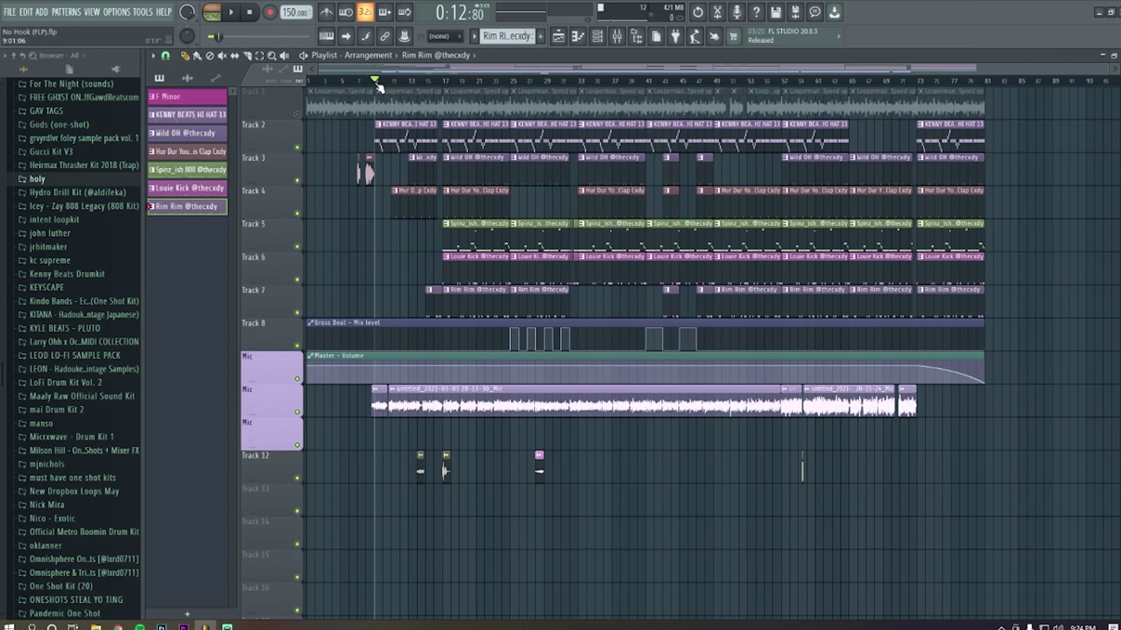
{"action": "left_click", "coordinate": [446, 80]}
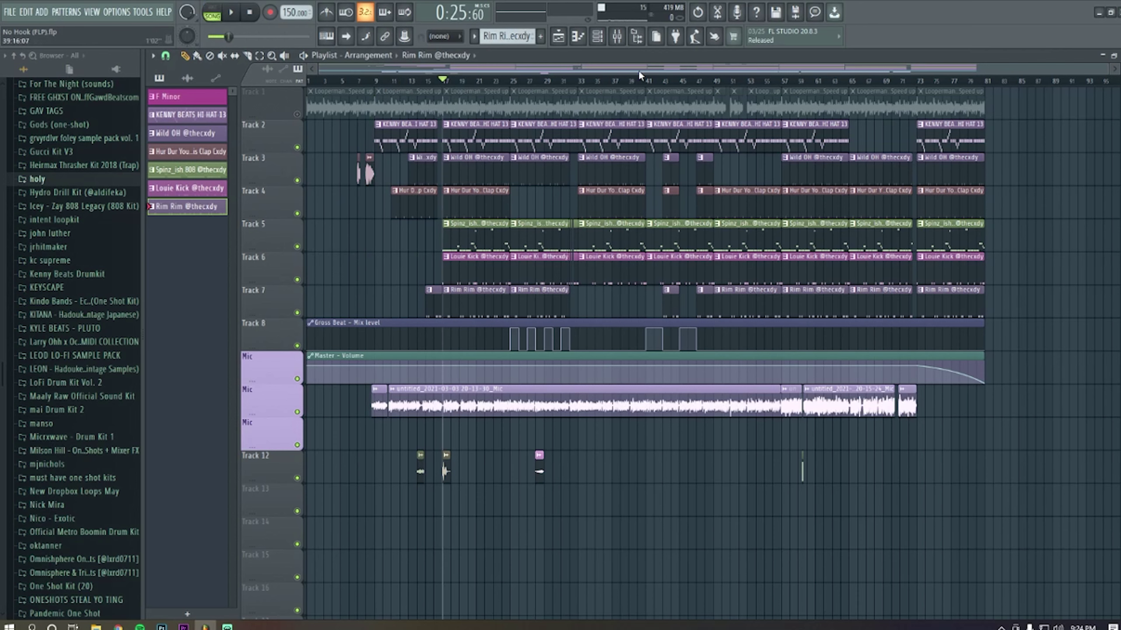
Step: Mute the two Mic tracks directly above Track 12 and play the drums on their own from bar 17
{"action": "left_click", "coordinate": [297, 412]}
{"action": "left_click", "coordinate": [297, 445]}
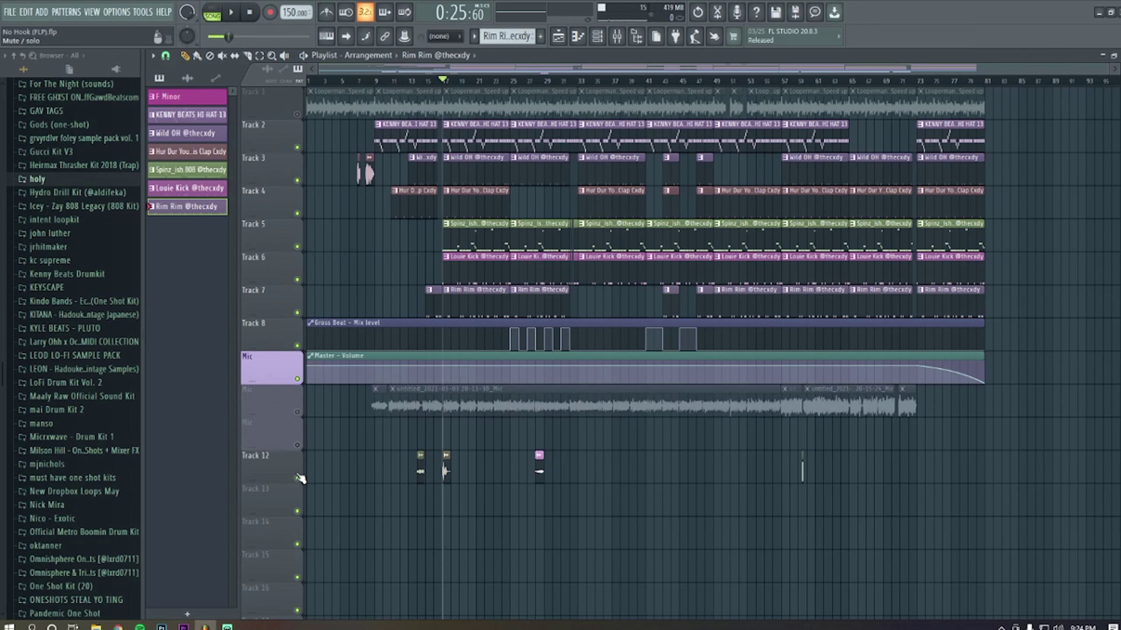
{"action": "key", "text": "space"}
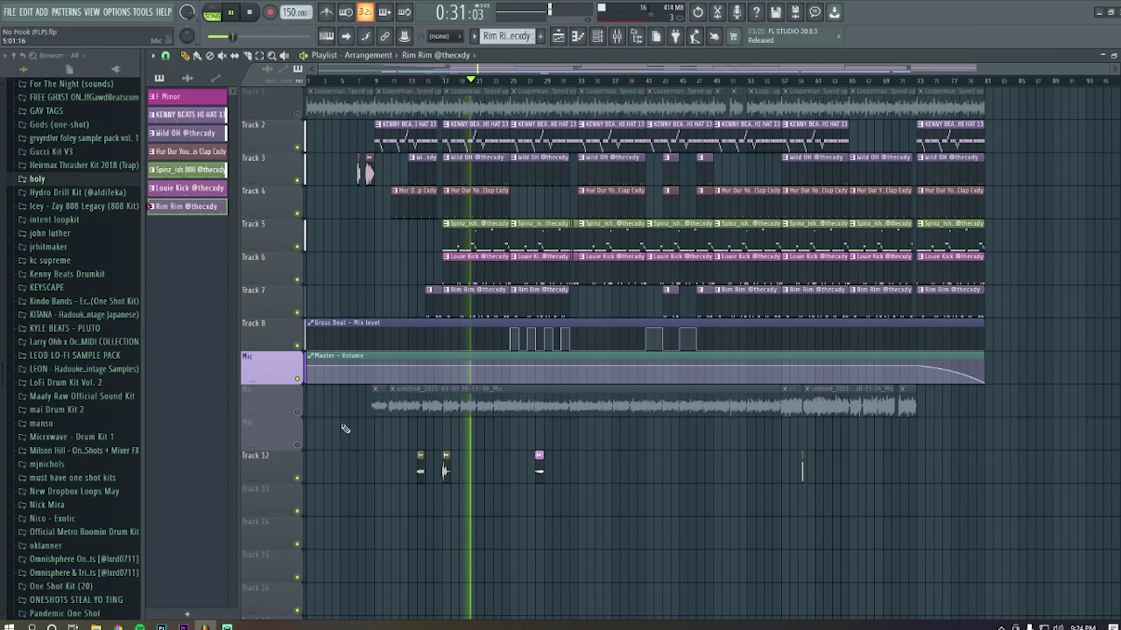
{"action": "key", "text": "space"}
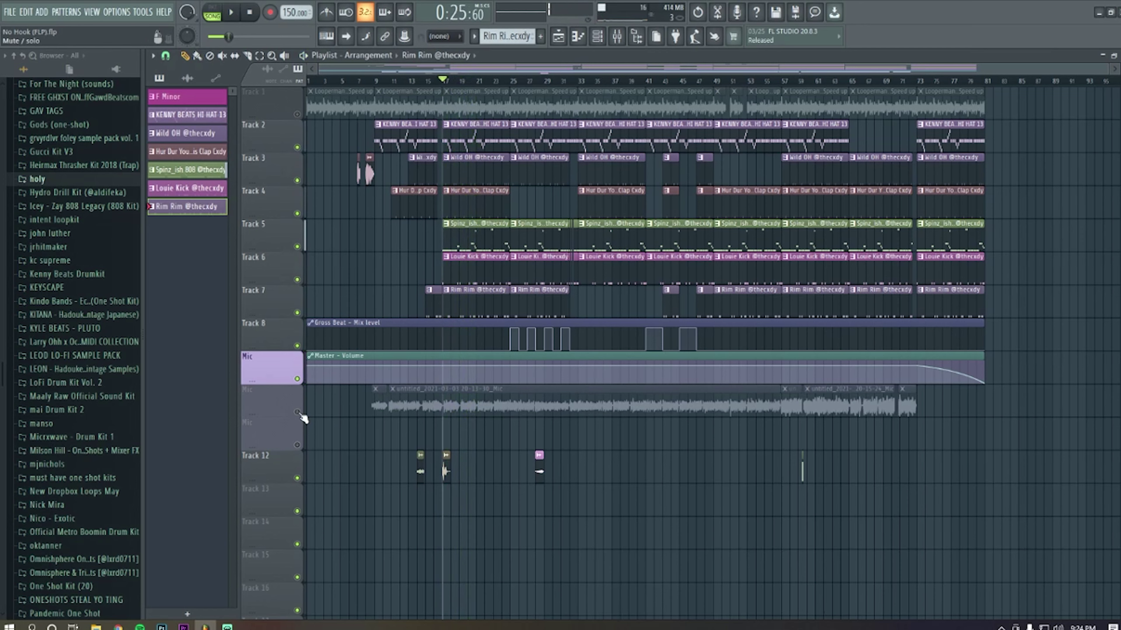
Step: Unmute the two Mic tracks and the Looperman loop on Track 1
{"action": "left_click", "coordinate": [297, 412]}
{"action": "left_click", "coordinate": [297, 444]}
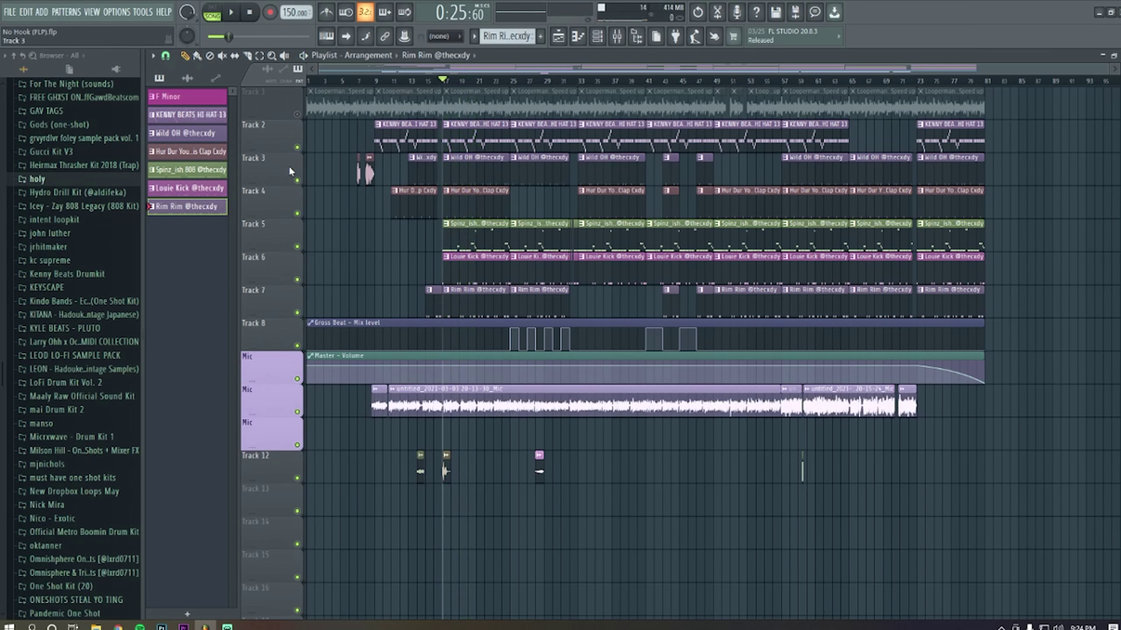
{"action": "left_click", "coordinate": [297, 113]}
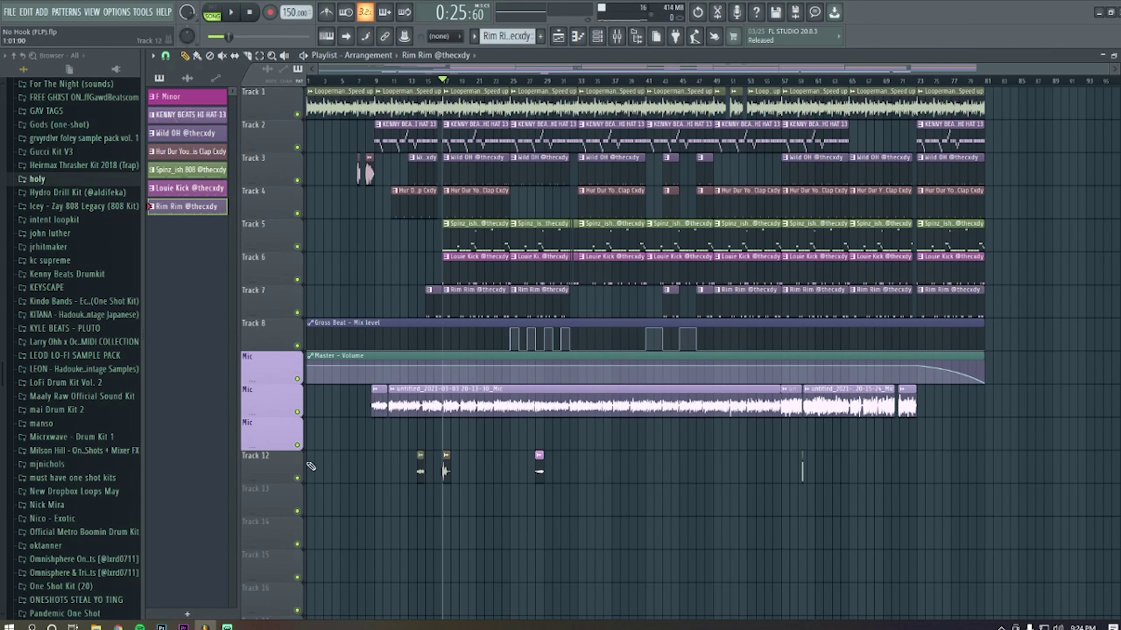
Step: Mute the two Mic tracks above Track 12 and play the Car Sound effect with the beat from bar 14
{"action": "left_click_drag", "start_coordinate": [297, 445], "coordinate": [297, 412]}
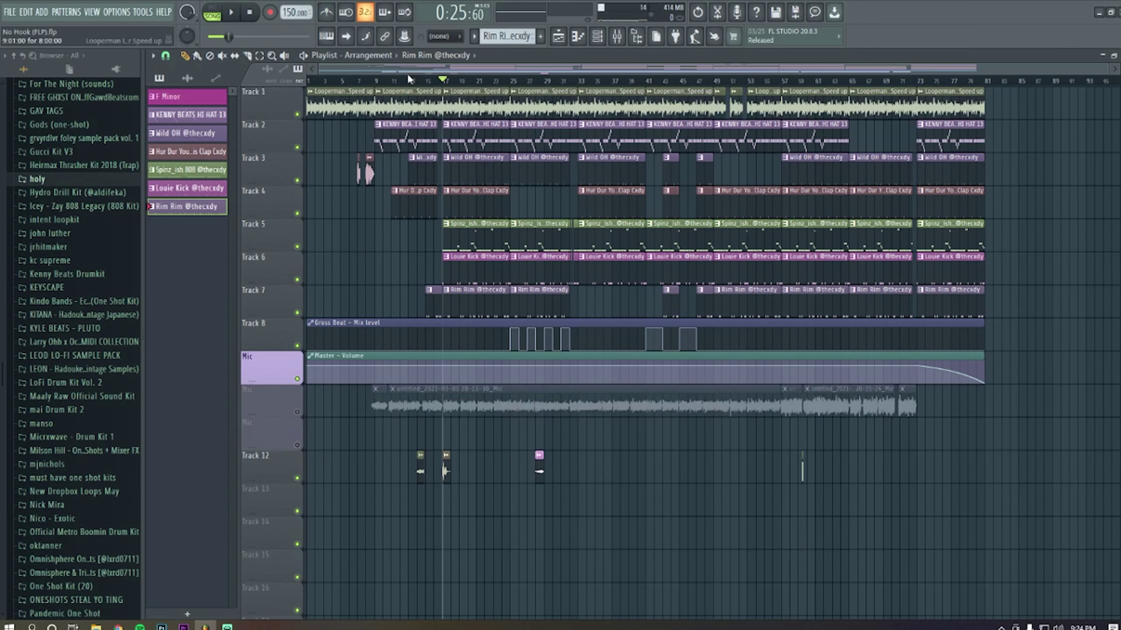
{"action": "left_click", "coordinate": [417, 81]}
{"action": "key", "text": "space"}
{"action": "scroll", "coordinate": [441, 447], "scroll_direction": "up", "scroll_amount": 5}
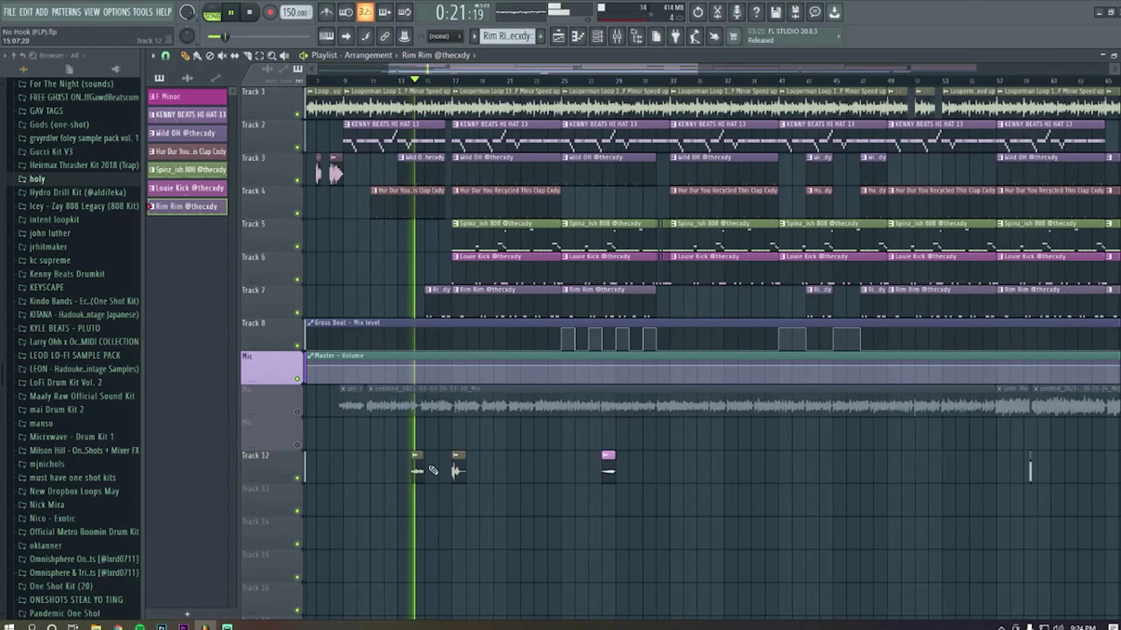
{"action": "key", "text": "space"}
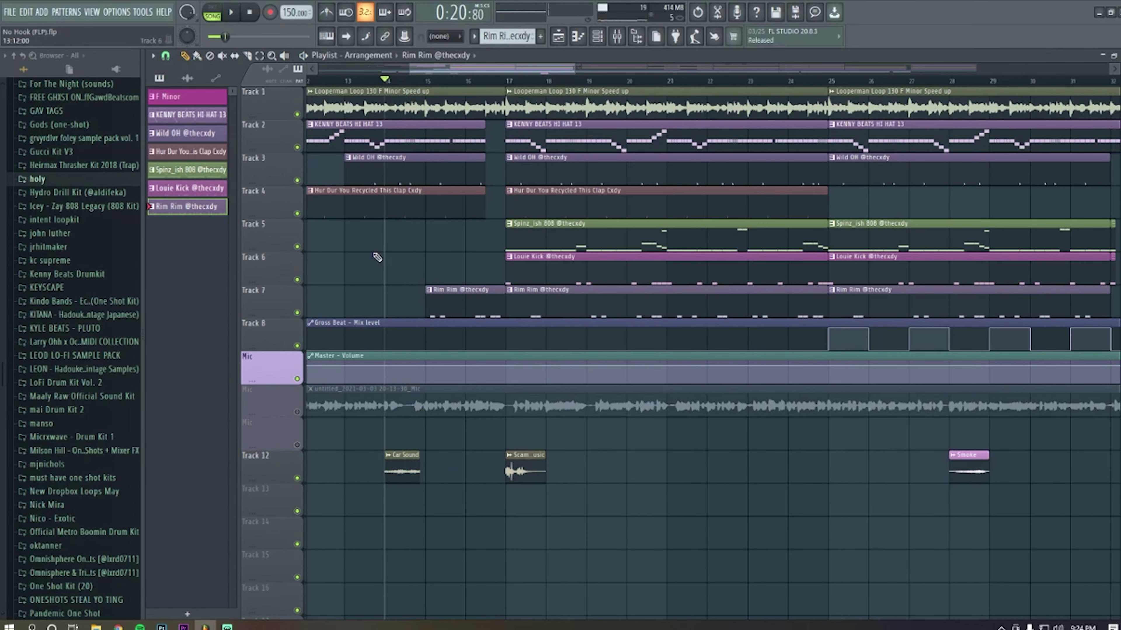
Step: Unmute the Mic track holding the recording and replay the Car Sound section from bar 14 and again from bar 12
{"action": "left_click", "coordinate": [297, 412]}
{"action": "key", "text": "space"}
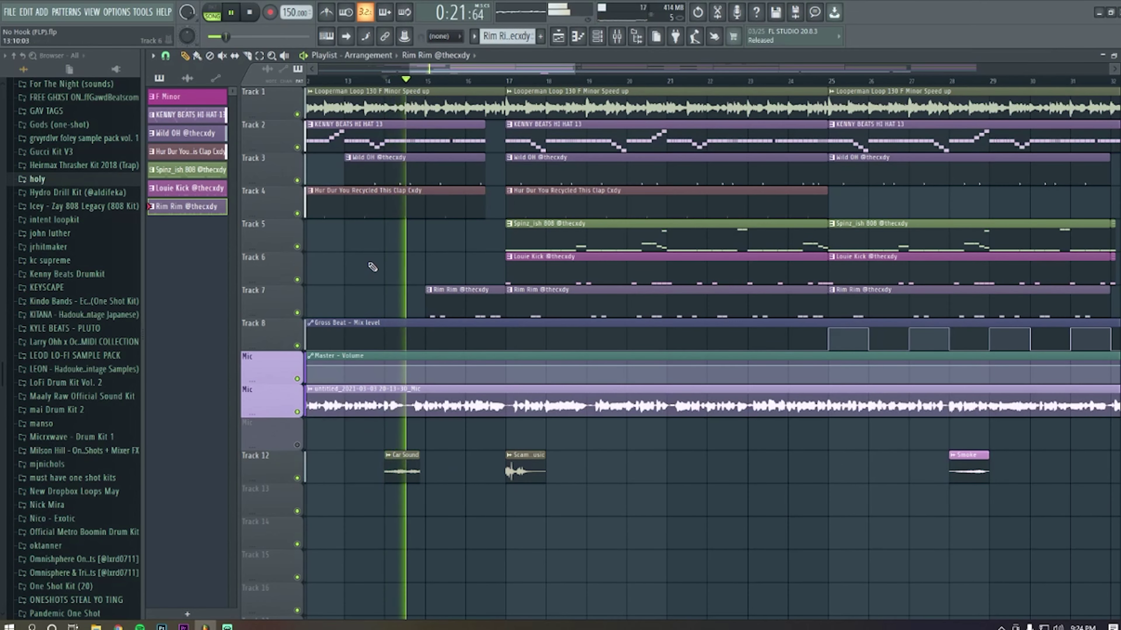
{"action": "key", "text": "space"}
{"action": "left_click", "coordinate": [309, 81]}
{"action": "key", "text": "space"}
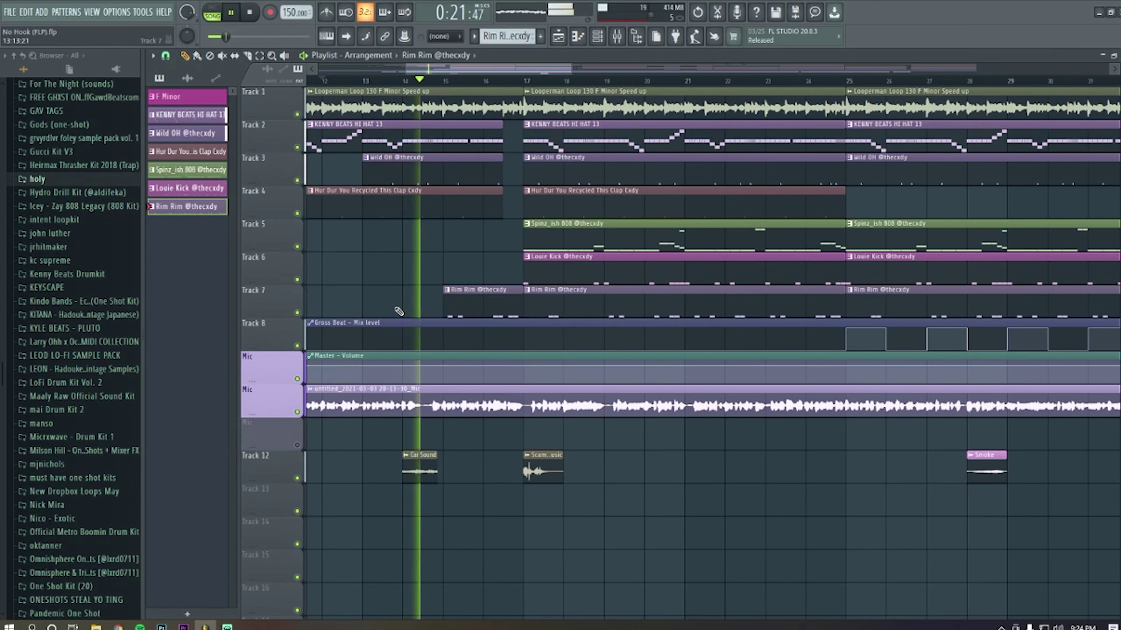
{"action": "key", "text": "space"}
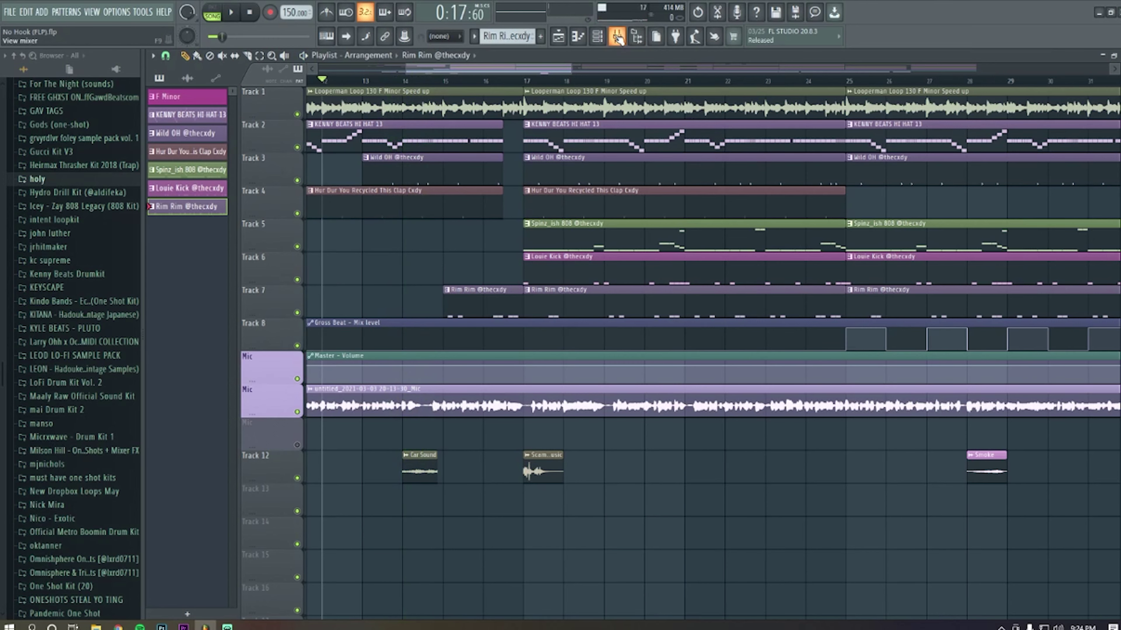
Step: Inspect the Fruity Reeverb 2 on the Car Sound mixer track, and close it and the mixer
{"action": "key", "text": "F9"}
{"action": "left_click", "coordinate": [516, 316]}
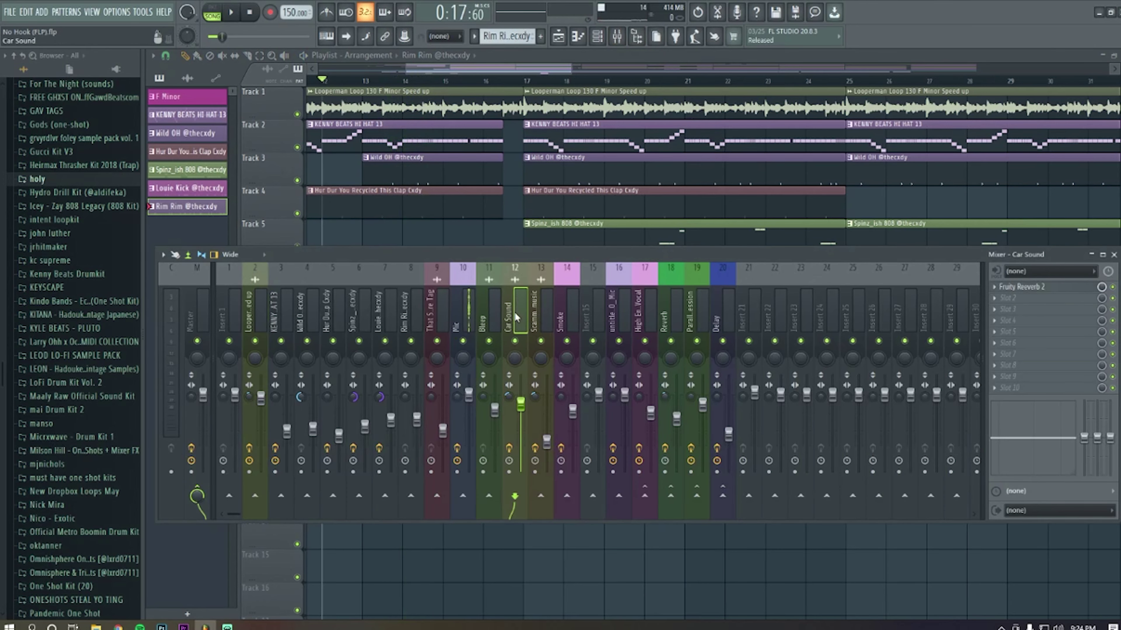
{"action": "left_click", "coordinate": [1030, 287]}
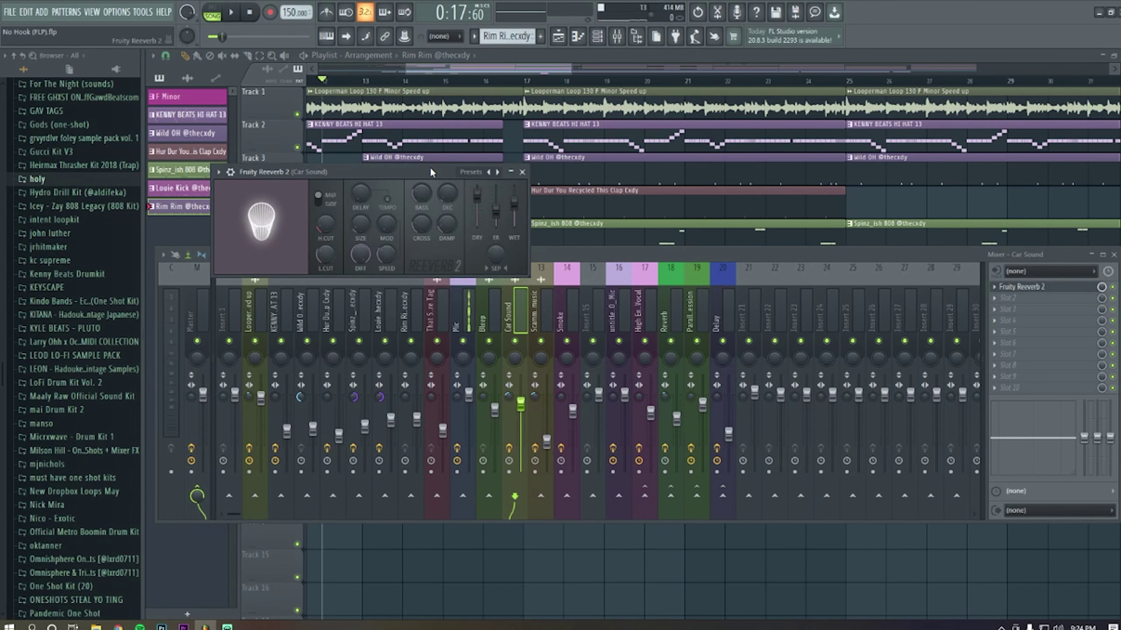
{"action": "left_click_drag", "start_coordinate": [430, 169], "coordinate": [516, 194]}
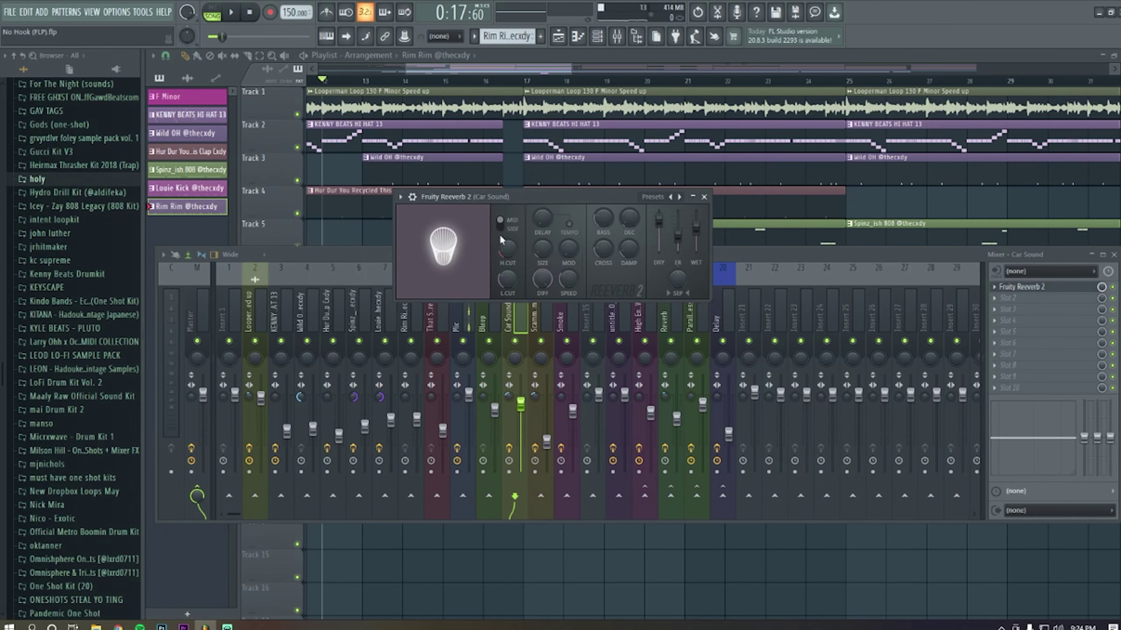
{"action": "left_click", "coordinate": [704, 197]}
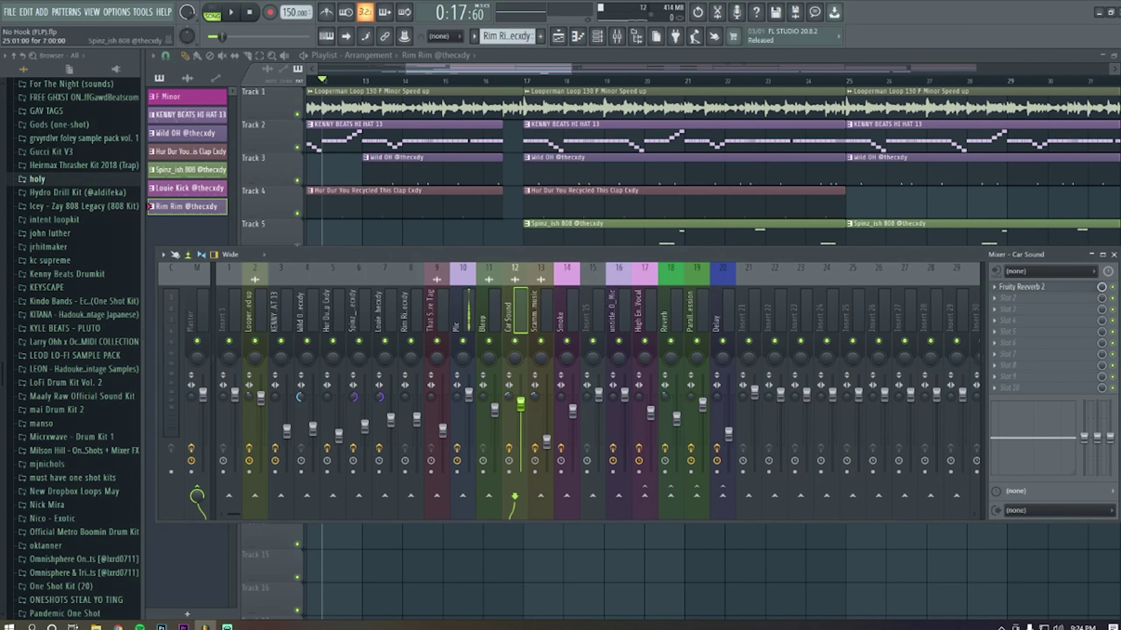
{"action": "left_click", "coordinate": [1113, 255]}
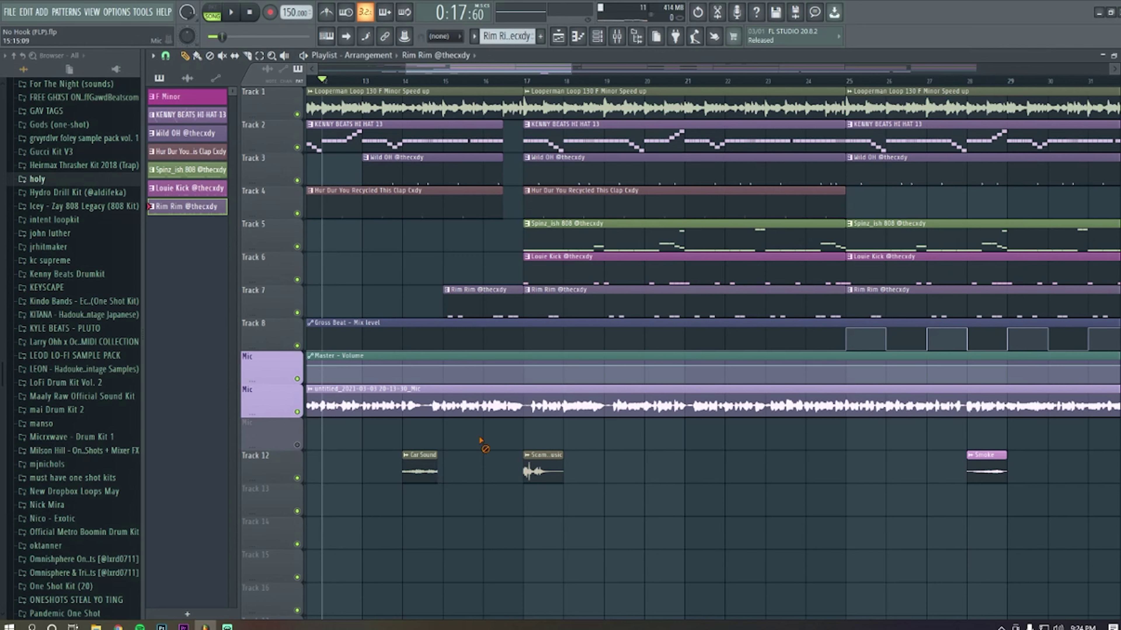
Step: Play the arrangement from bar 16 to hear the Scammer music clip on Track 12
{"action": "left_click", "coordinate": [483, 80]}
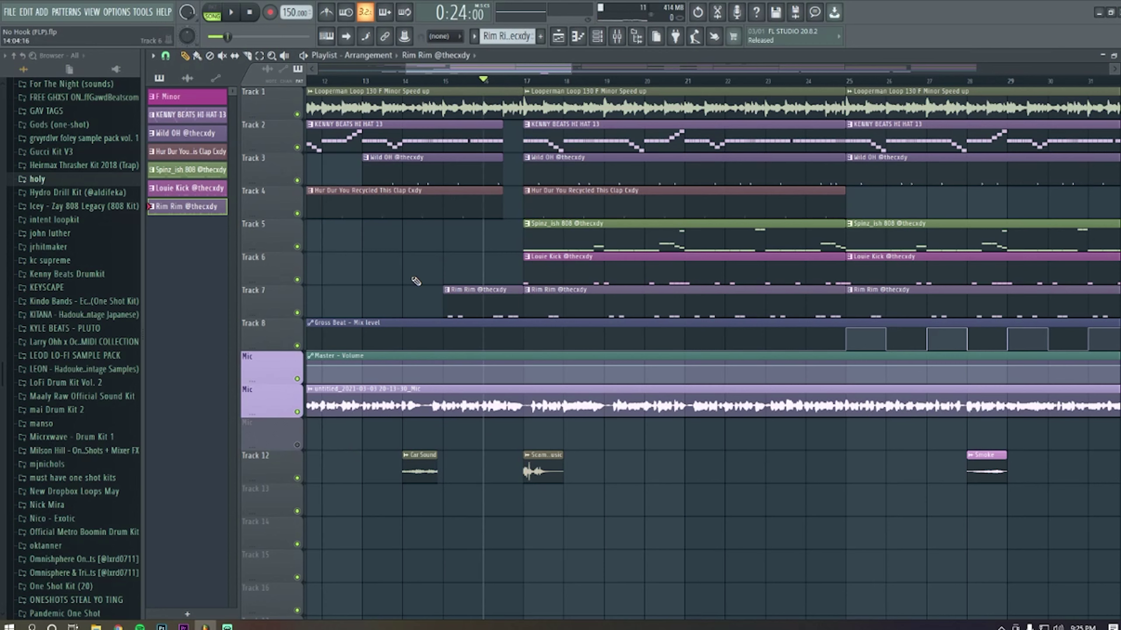
{"action": "key", "text": "space"}
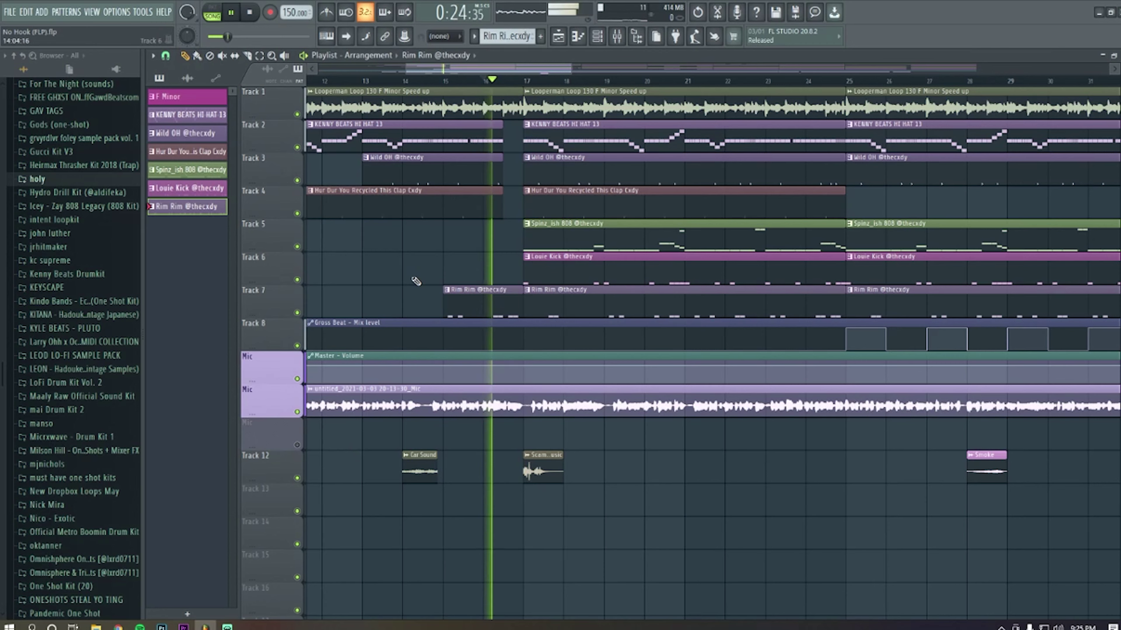
{"action": "key", "text": "space"}
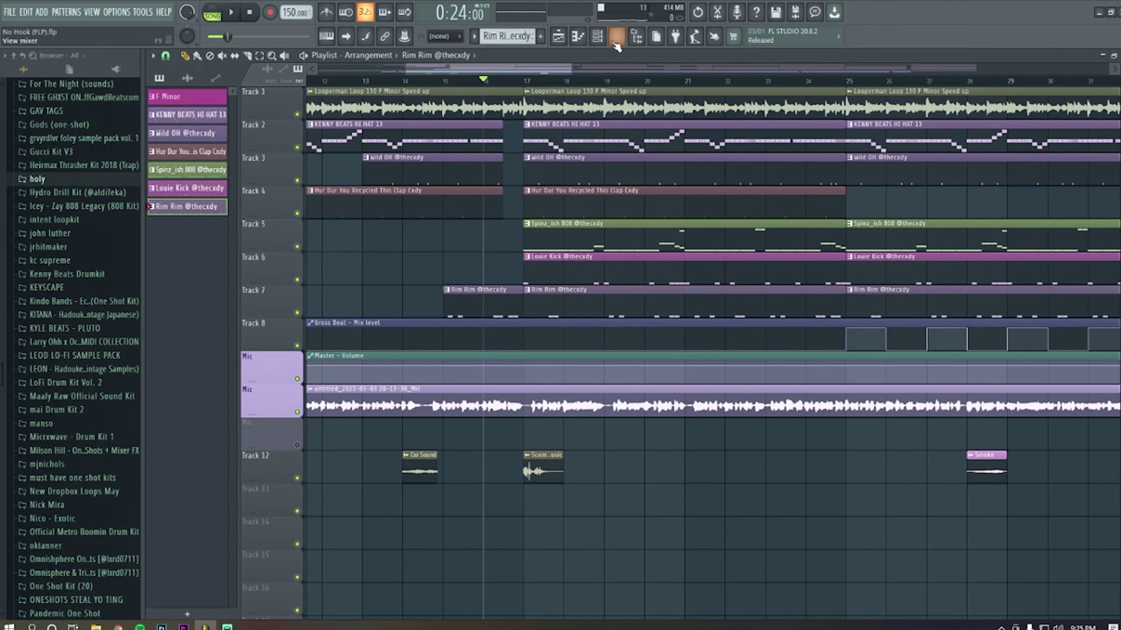
Step: Inspect the Fruity Reeverb 2 and equalizer settings on the Scammer music mixer track, and replay its clip from bar 16
{"action": "key", "text": "F9"}
{"action": "left_click", "coordinate": [531, 301]}
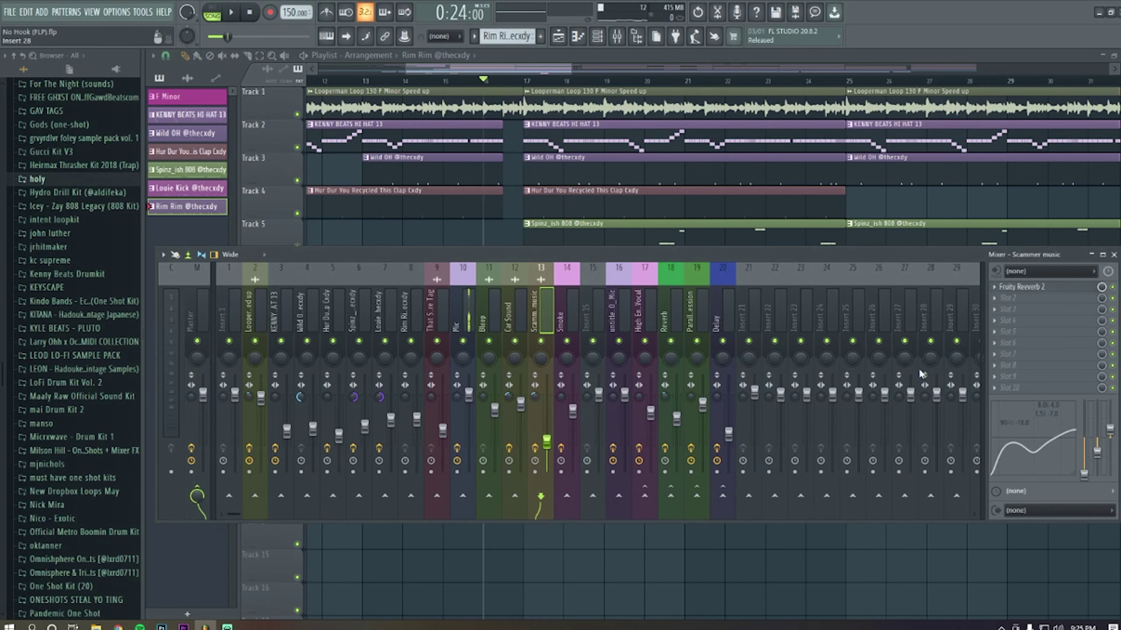
{"action": "left_click", "coordinate": [1022, 286]}
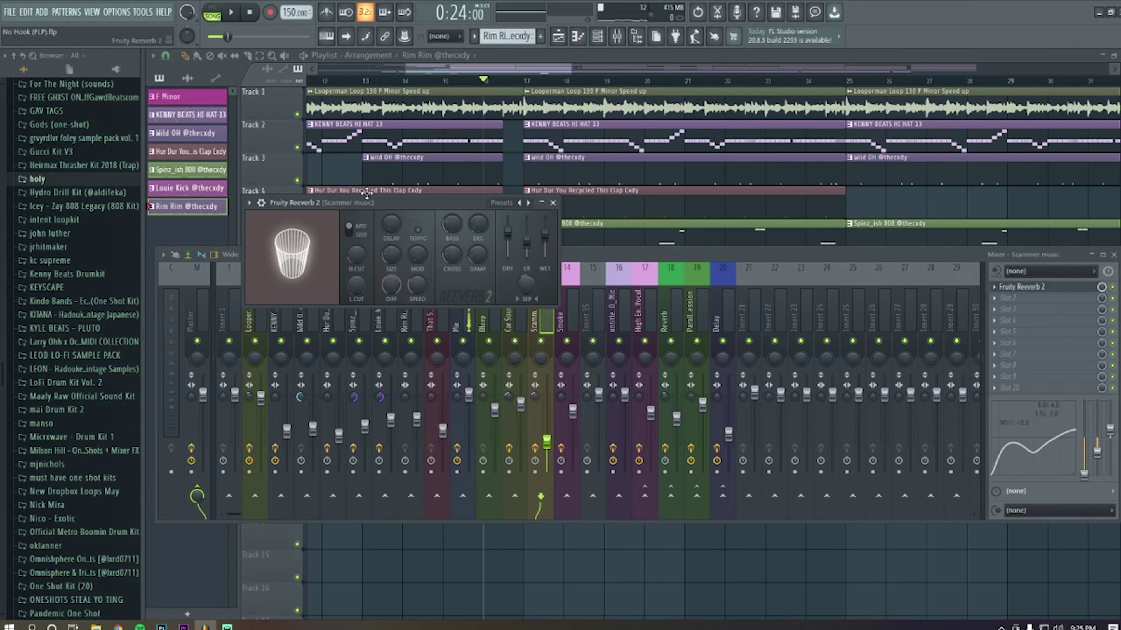
{"action": "left_click", "coordinate": [552, 203]}
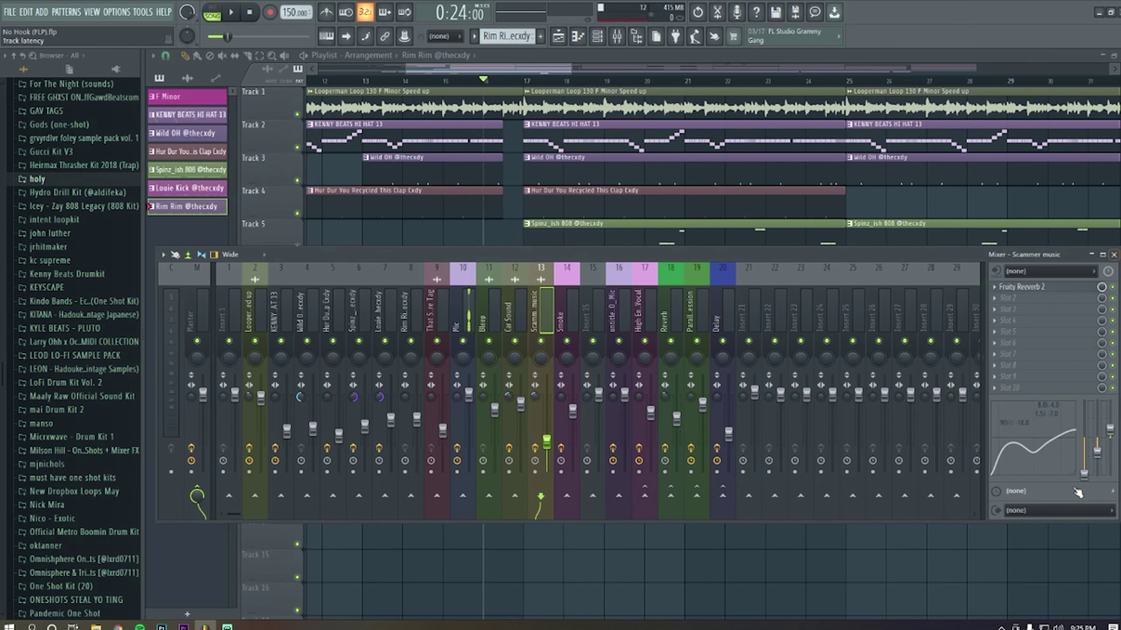
{"action": "left_click", "coordinate": [521, 327]}
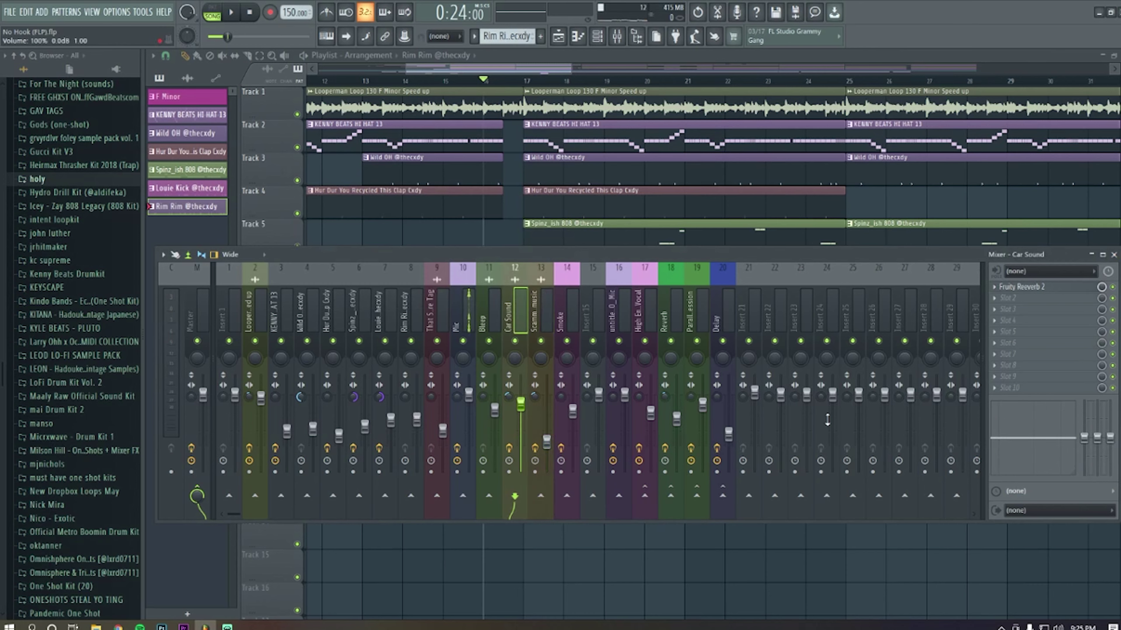
{"action": "left_click", "coordinate": [545, 330]}
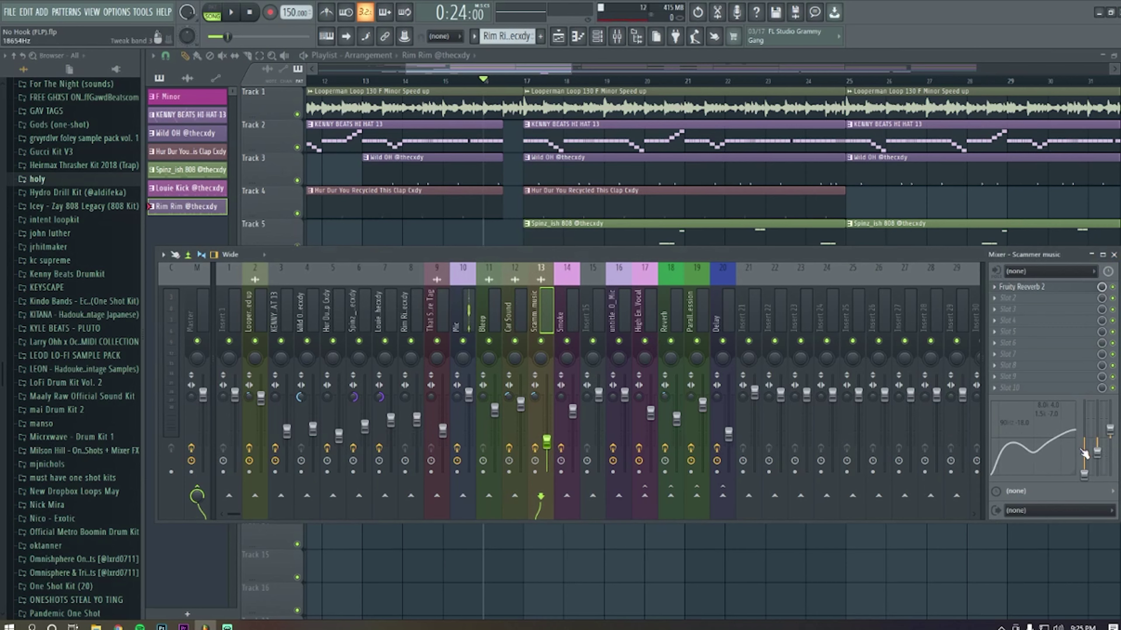
{"action": "key", "text": "F9"}
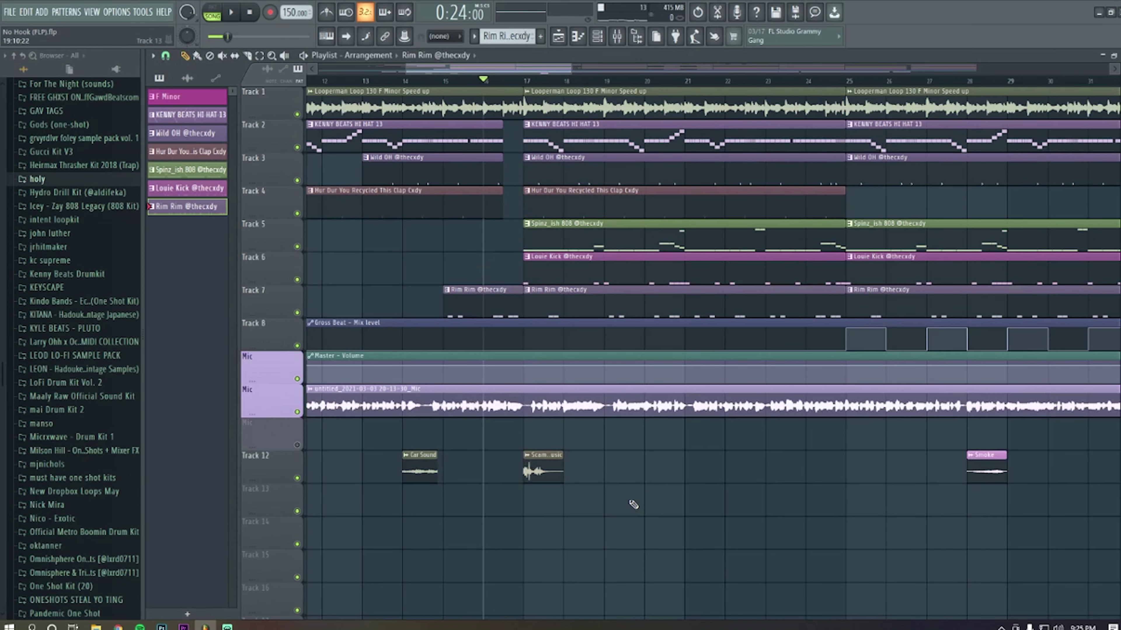
{"action": "key", "text": "space"}
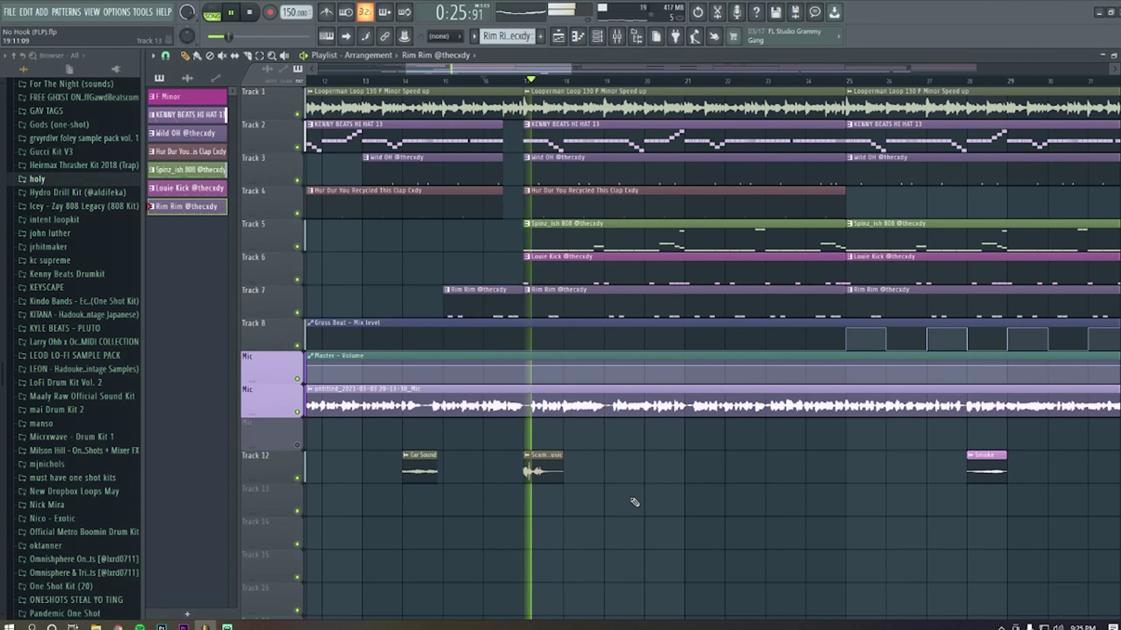
{"action": "key", "text": "space"}
Step: Play the Smoke clip on Track 12 from bar 27, briefly mute the Mic recording track, and leave all Mic tracks unmuted
{"action": "left_click", "coordinate": [928, 81]}
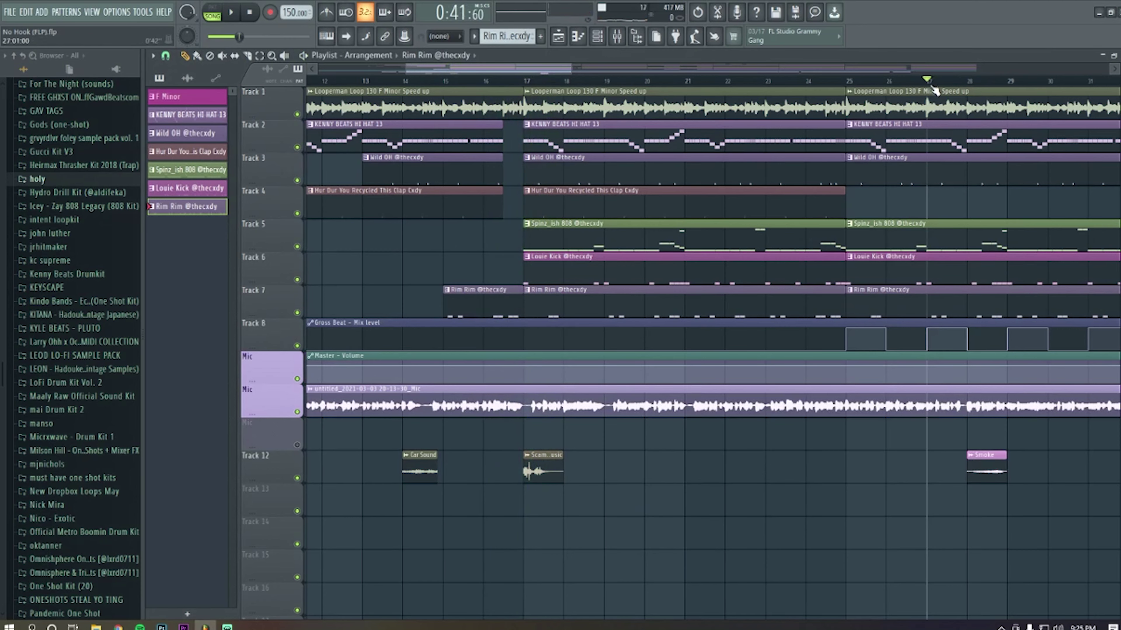
{"action": "scroll", "coordinate": [978, 486], "scroll_direction": "up", "scroll_amount": 5}
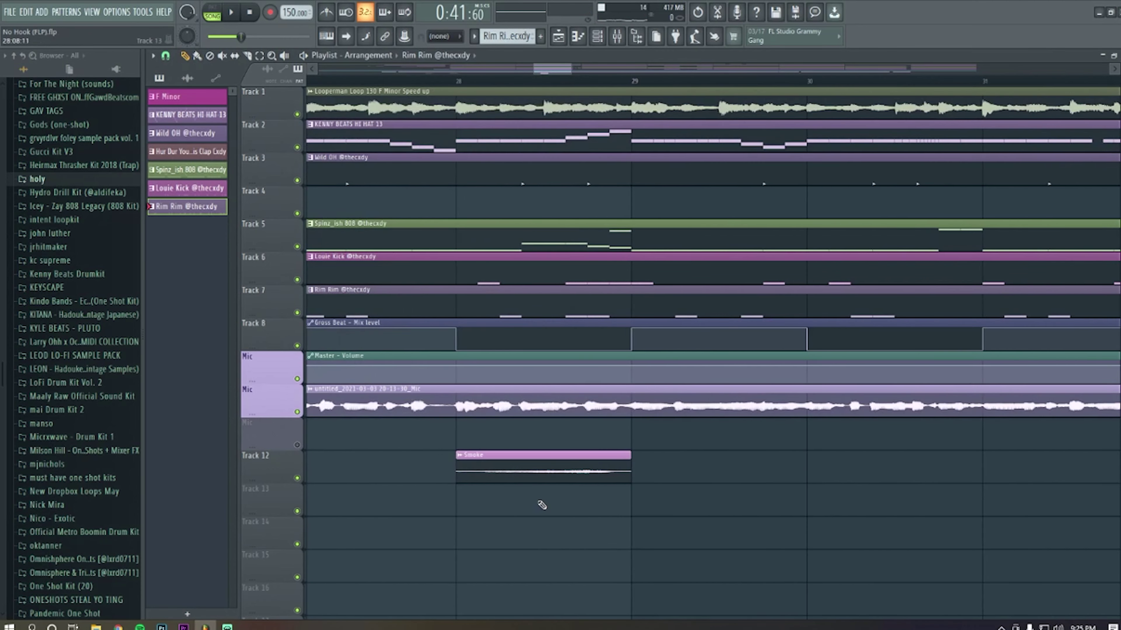
{"action": "scroll", "coordinate": [542, 505], "scroll_direction": "down", "scroll_amount": 3}
{"action": "key", "text": "space"}
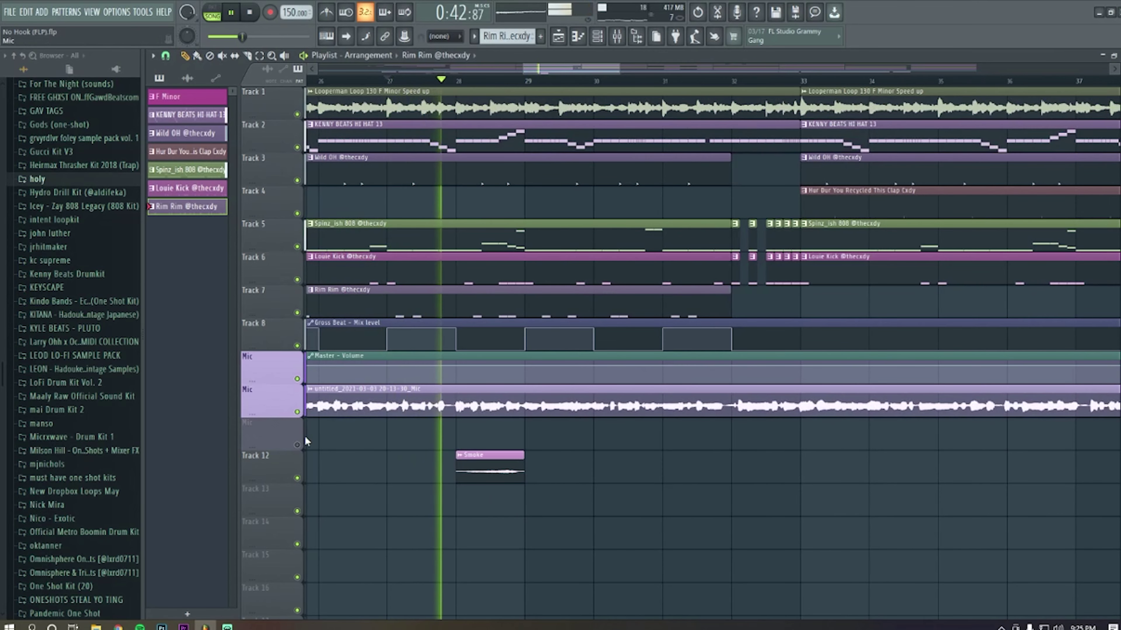
{"action": "left_click", "coordinate": [297, 412]}
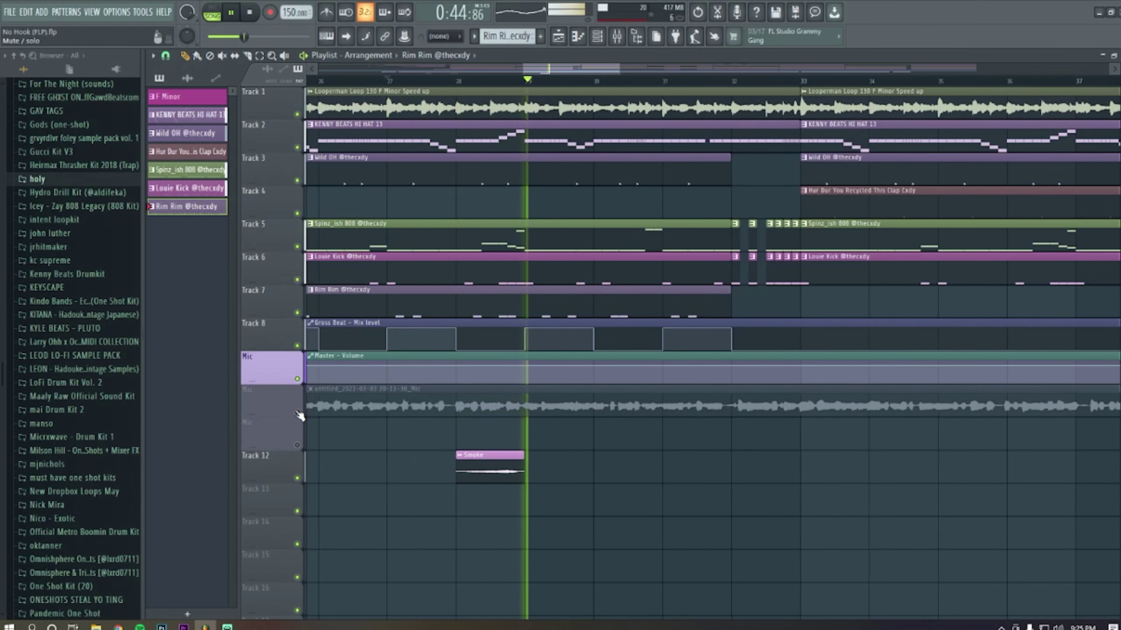
{"action": "left_click", "coordinate": [296, 412]}
{"action": "left_click", "coordinate": [297, 445]}
{"action": "scroll", "coordinate": [492, 518], "scroll_direction": "down", "scroll_amount": 6}
{"action": "key", "text": "space"}
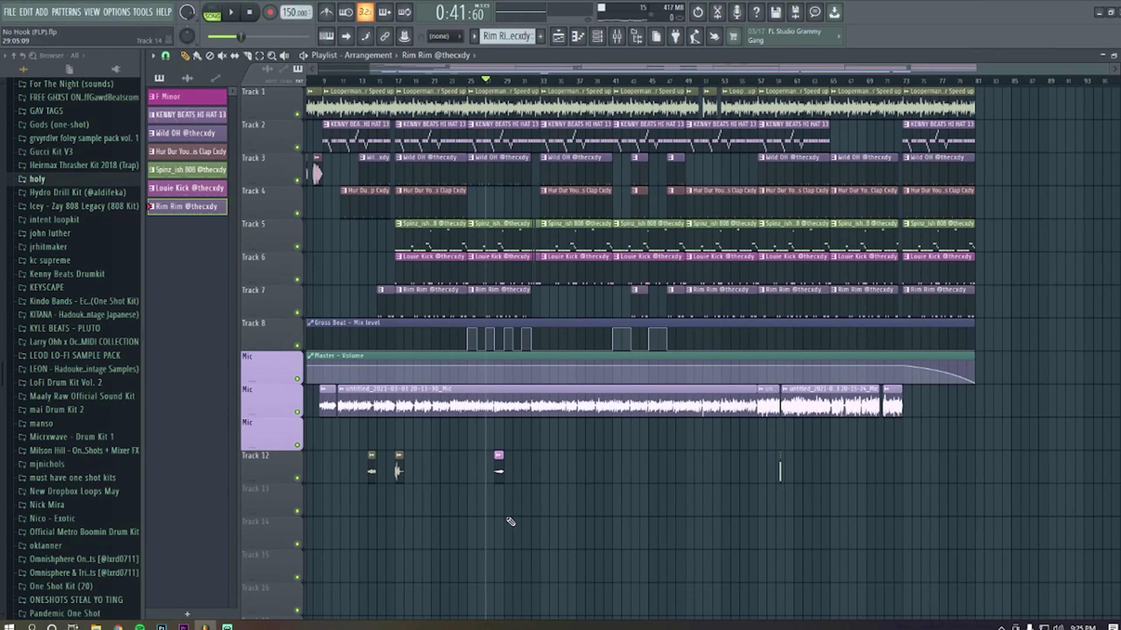
Step: Play the arrangement from bar 59 to hear the Bleep clip filling the gap in the Mic recording
{"action": "scroll", "coordinate": [510, 521], "scroll_direction": "up", "scroll_amount": 6}
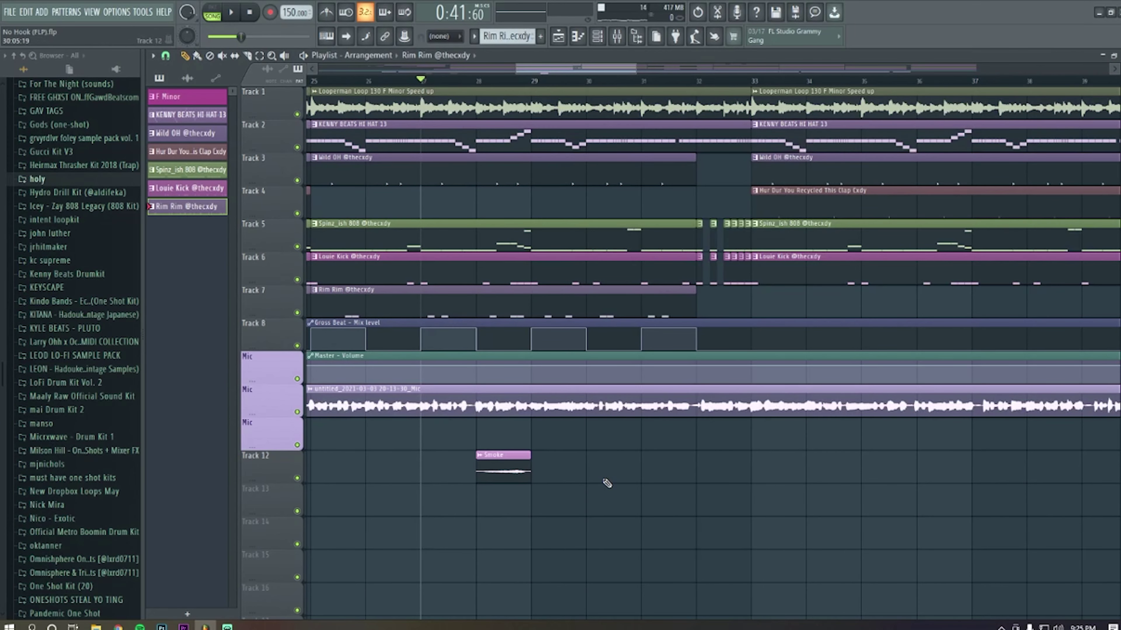
{"action": "scroll", "coordinate": [627, 499], "scroll_direction": "down", "scroll_amount": 6}
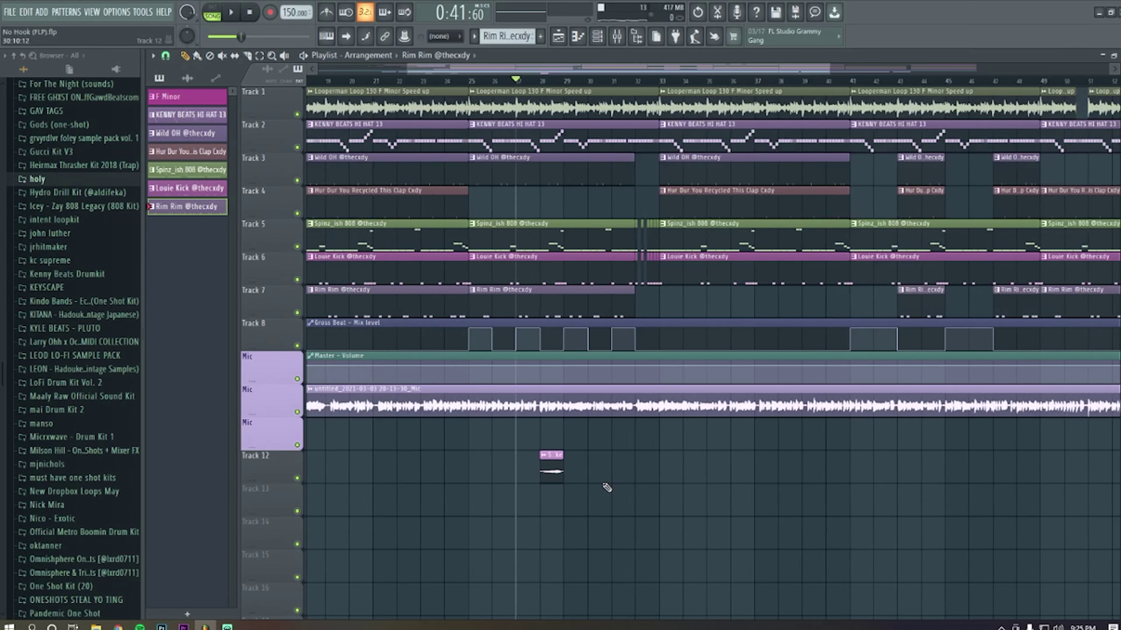
{"action": "left_click", "coordinate": [812, 82]}
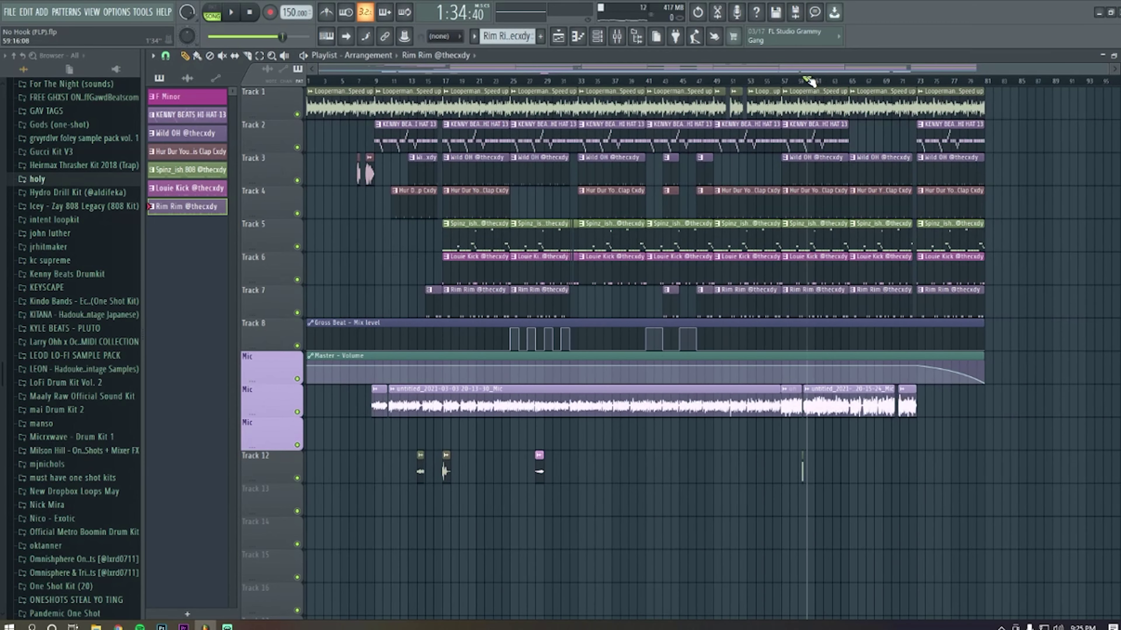
{"action": "scroll", "coordinate": [812, 84], "scroll_direction": "up", "scroll_amount": 5}
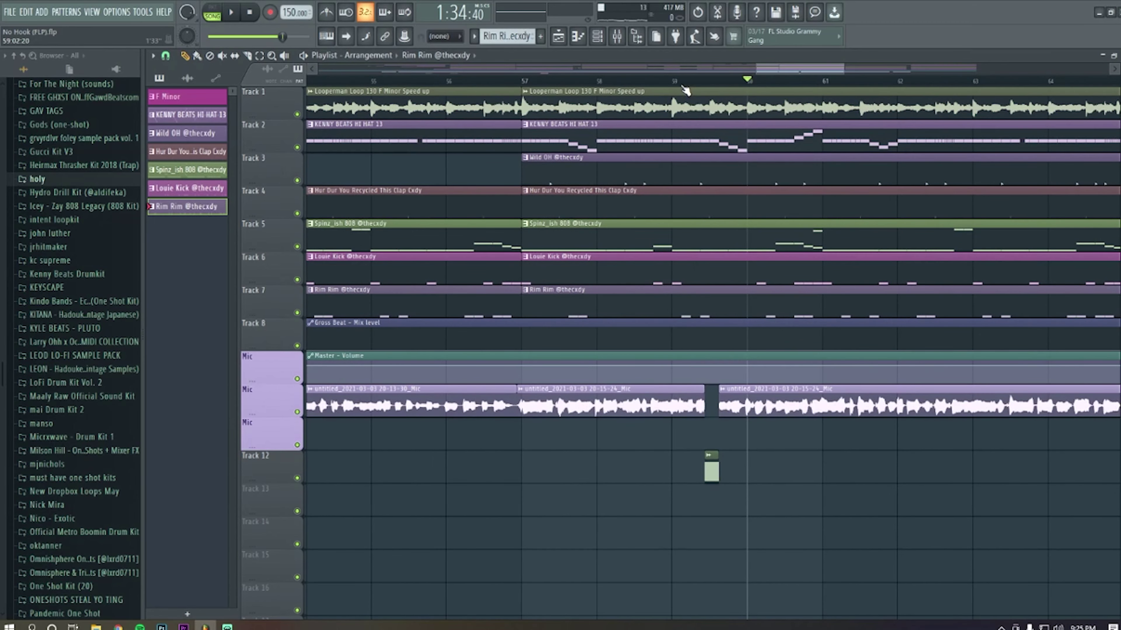
{"action": "left_click", "coordinate": [671, 83]}
{"action": "scroll", "coordinate": [710, 481], "scroll_direction": "up", "scroll_amount": 4}
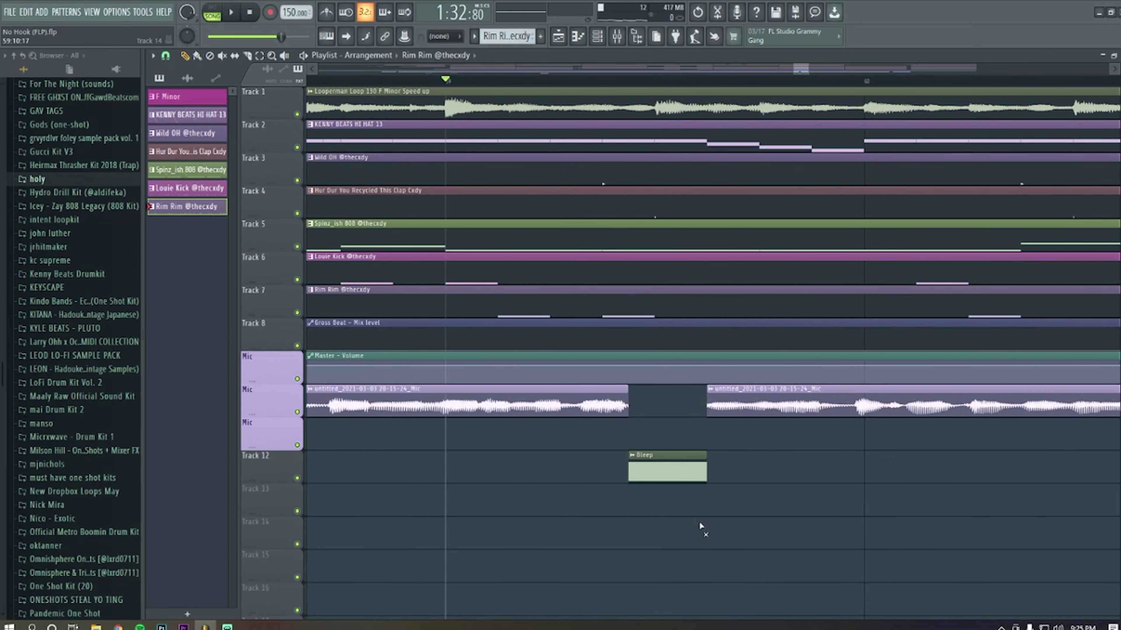
{"action": "key", "text": "space"}
{"action": "scroll", "coordinate": [702, 525], "scroll_direction": "down", "scroll_amount": 4}
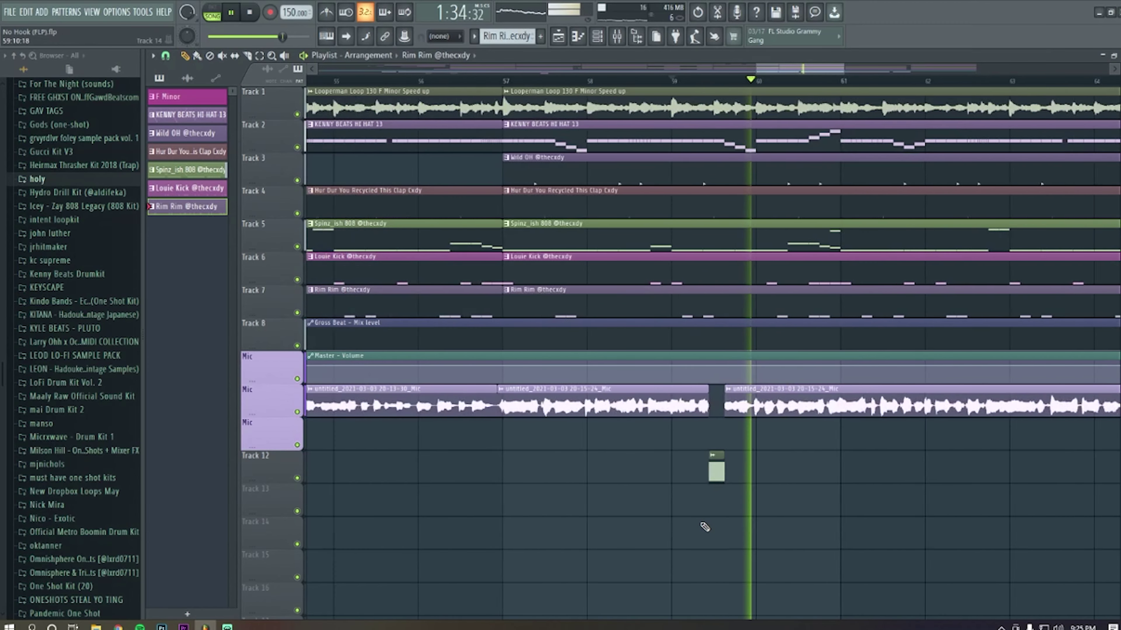
{"action": "key", "text": "space"}
Step: Check the effect slots of the Bleep mixer track, and close the mixer
{"action": "scroll", "coordinate": [705, 528], "scroll_direction": "down", "scroll_amount": 6}
{"action": "key", "text": "F9"}
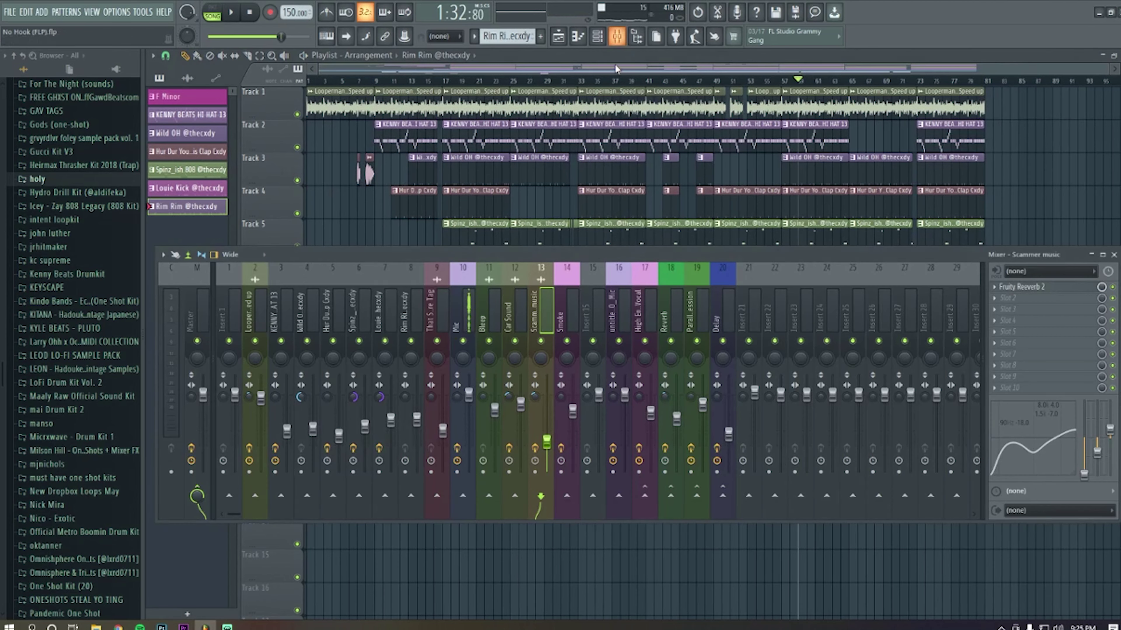
{"action": "left_click", "coordinate": [479, 310]}
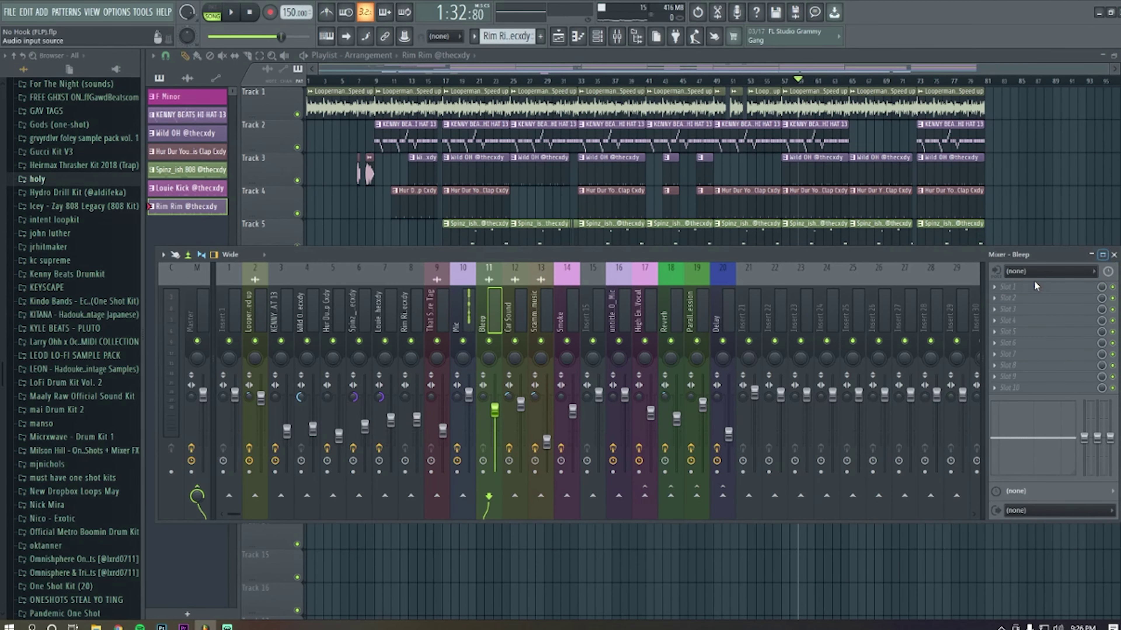
{"action": "left_click", "coordinate": [1110, 256]}
{"action": "left_click", "coordinate": [1113, 57]}
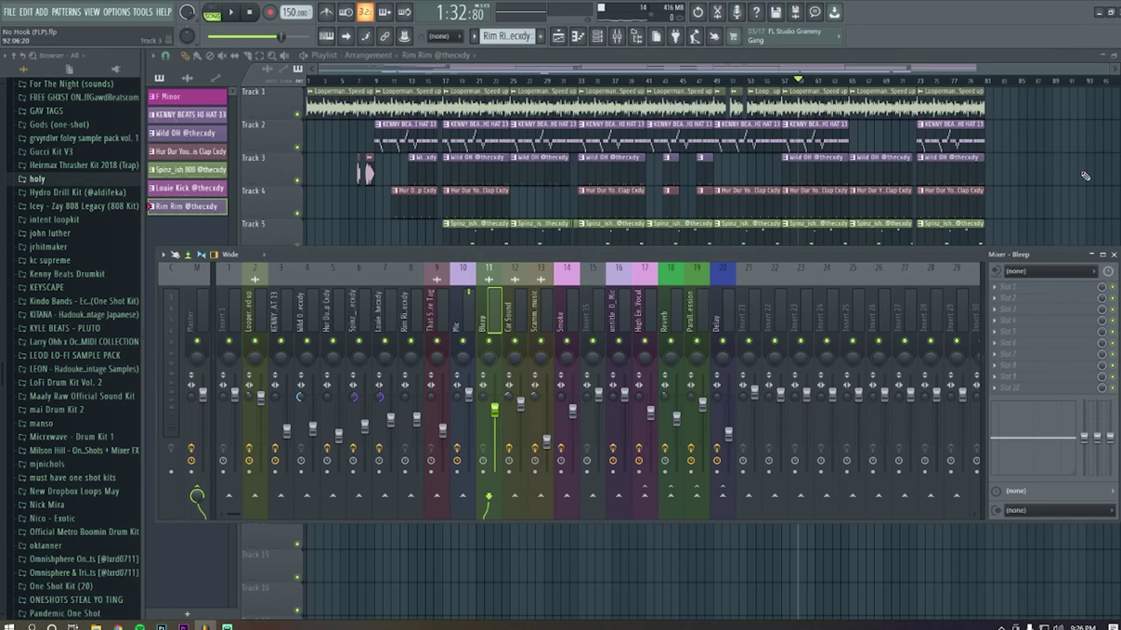
{"action": "left_click", "coordinate": [1114, 255]}
Step: View the channel settings of the Bleep audio clip on Track 12, and close them
{"action": "scroll", "coordinate": [812, 468], "scroll_direction": "up", "scroll_amount": 6}
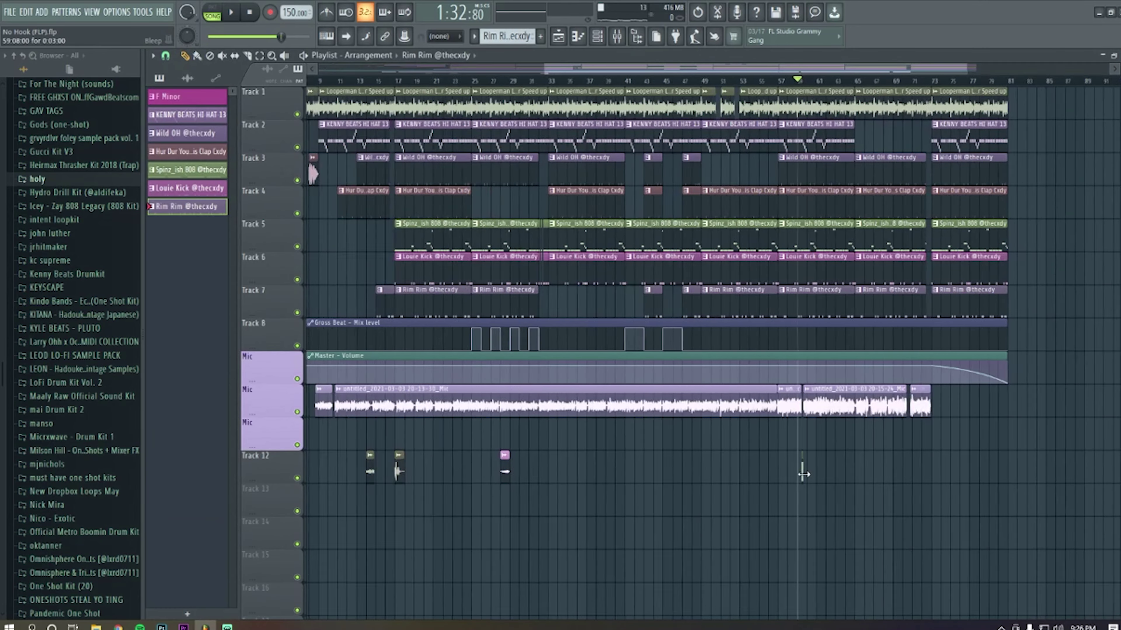
{"action": "double_click", "coordinate": [788, 470]}
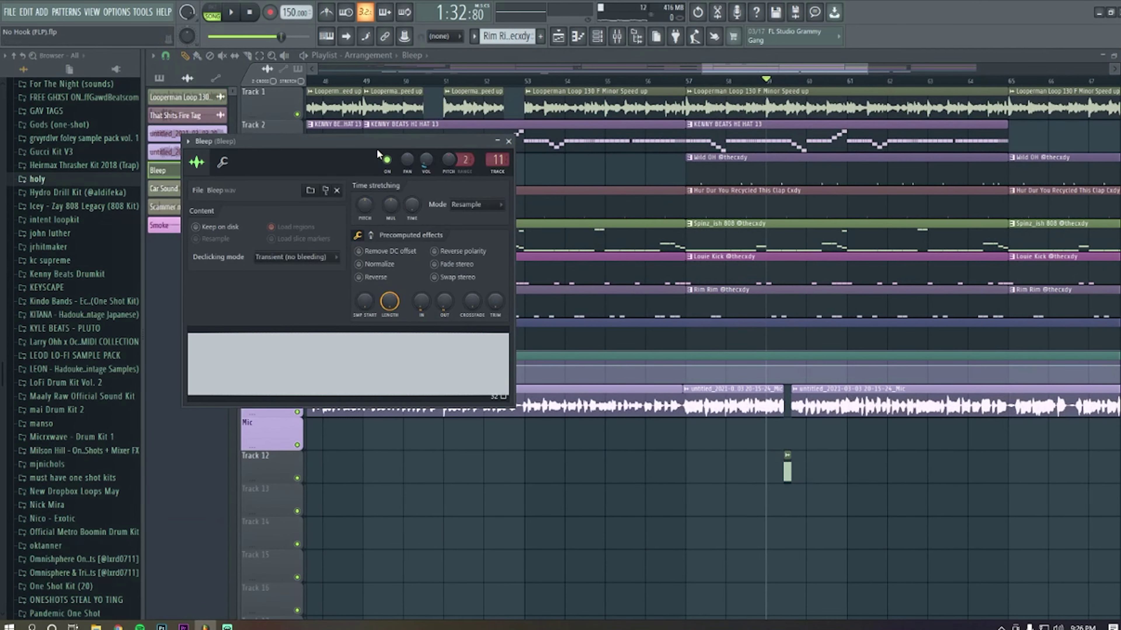
{"action": "left_click_drag", "start_coordinate": [378, 148], "coordinate": [524, 178]}
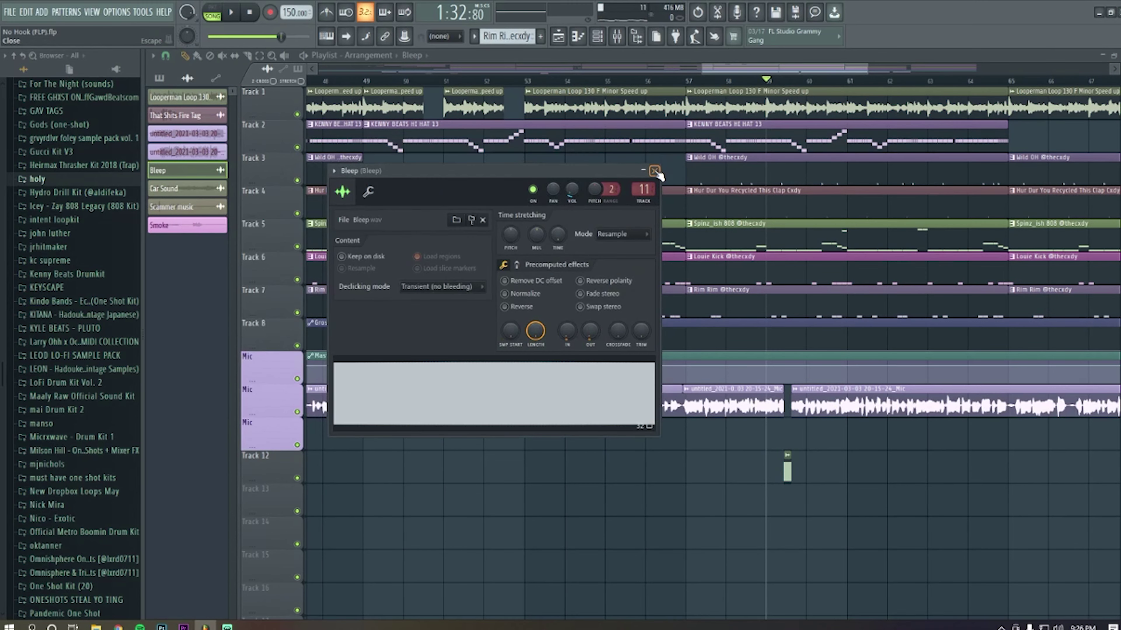
{"action": "left_click", "coordinate": [654, 171]}
{"action": "scroll", "coordinate": [637, 516], "scroll_direction": "down", "scroll_amount": 6}
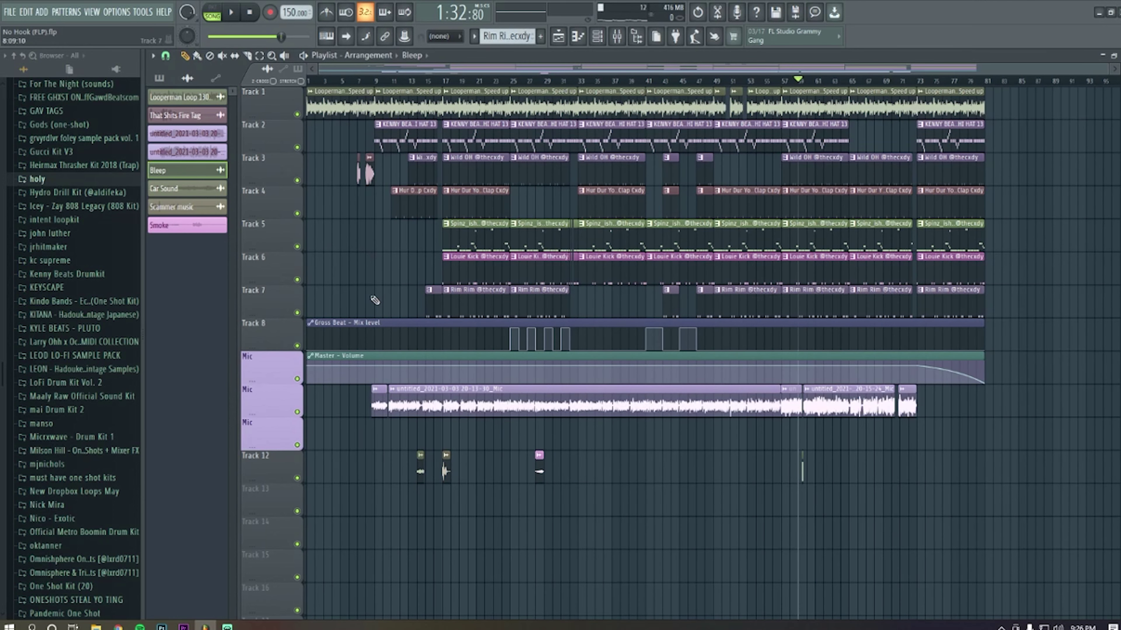
Step: Mute the two Mic tracks directly above Track 12 together with Track 12
{"action": "left_click_drag", "start_coordinate": [296, 408], "coordinate": [299, 478]}
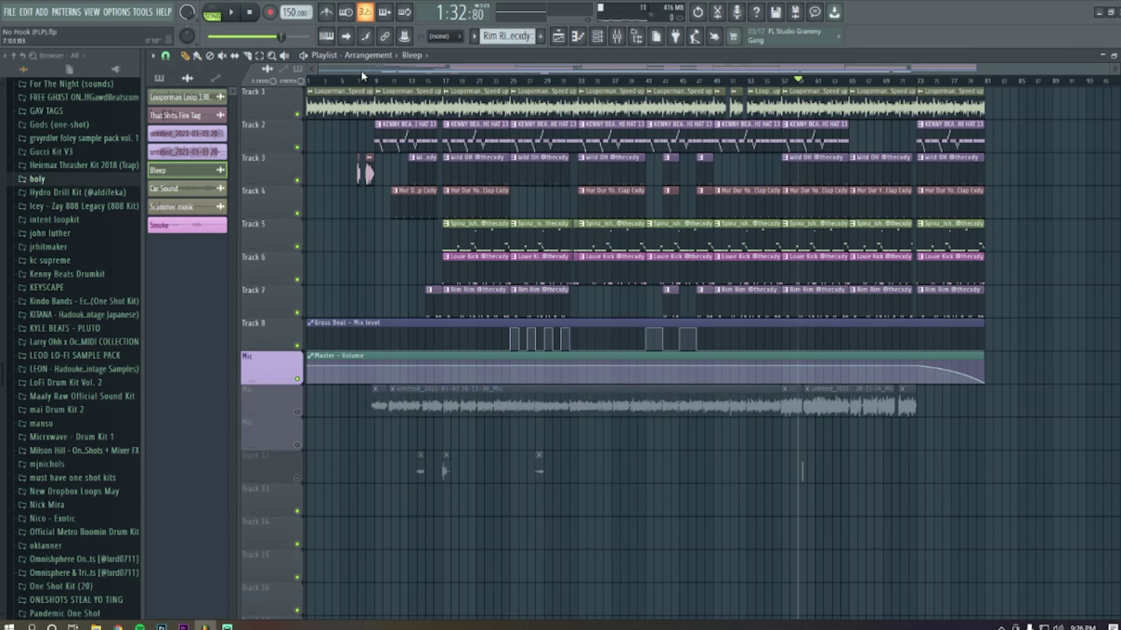
{"action": "key", "text": "space"}
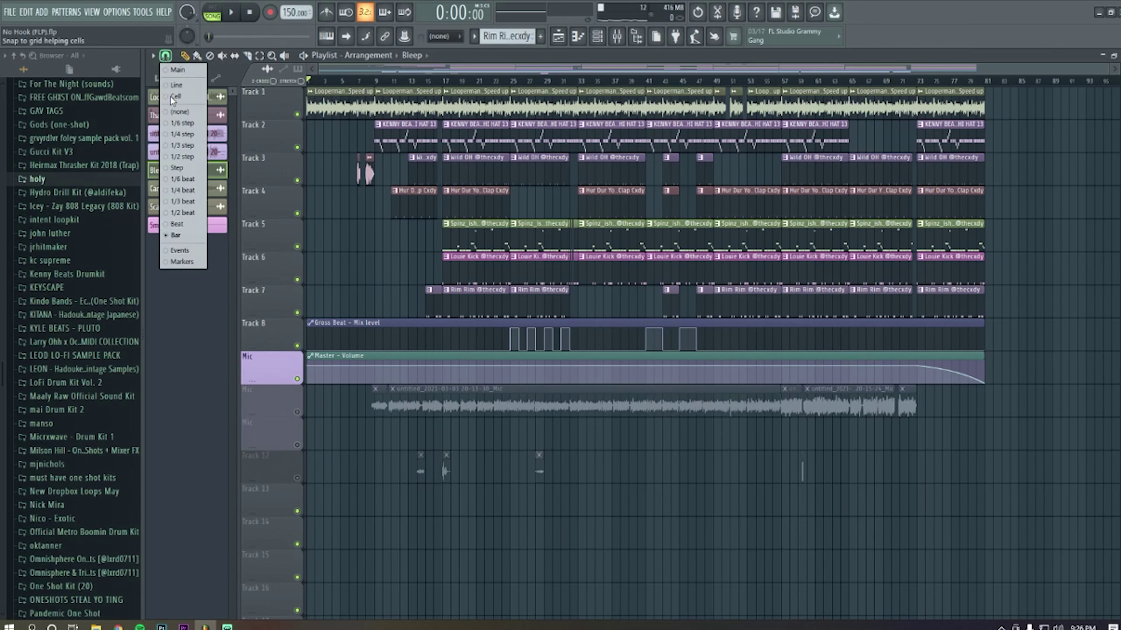
{"action": "left_click", "coordinate": [166, 55]}
{"action": "left_click", "coordinate": [185, 248]}
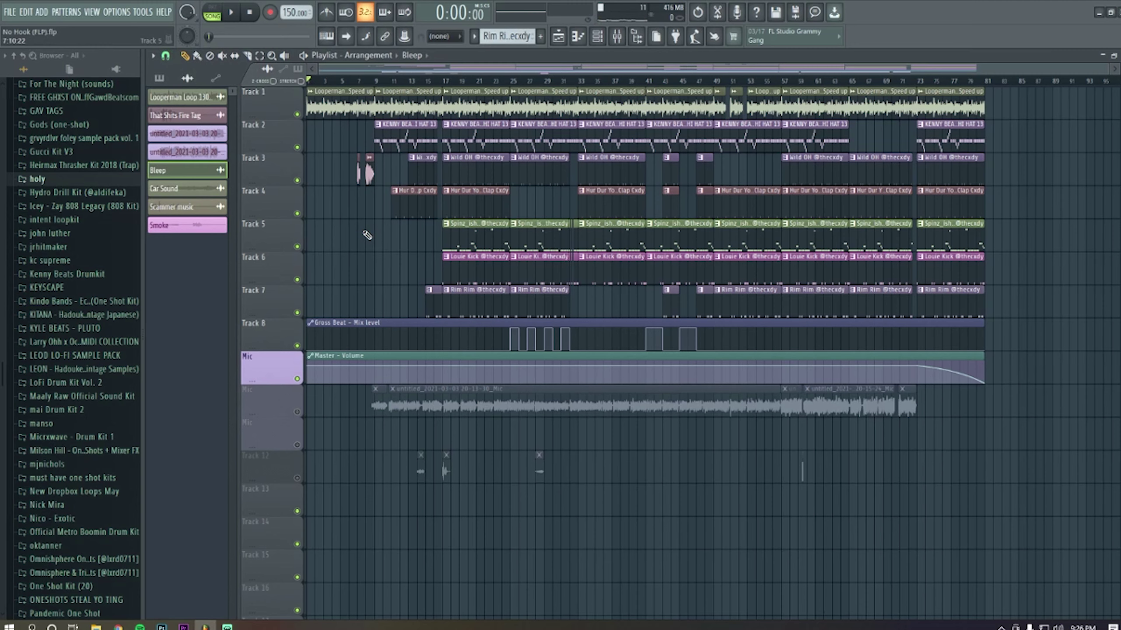
{"action": "scroll", "coordinate": [366, 235], "scroll_direction": "up", "scroll_amount": 3}
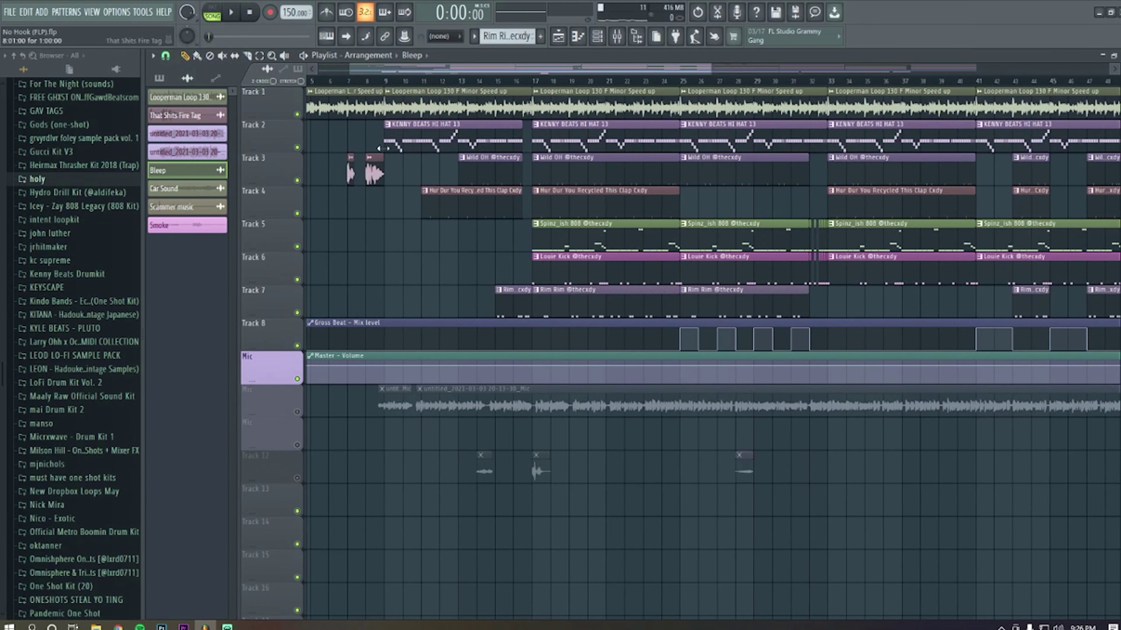
{"action": "left_click_drag", "start_coordinate": [427, 72], "coordinate": [343, 89]}
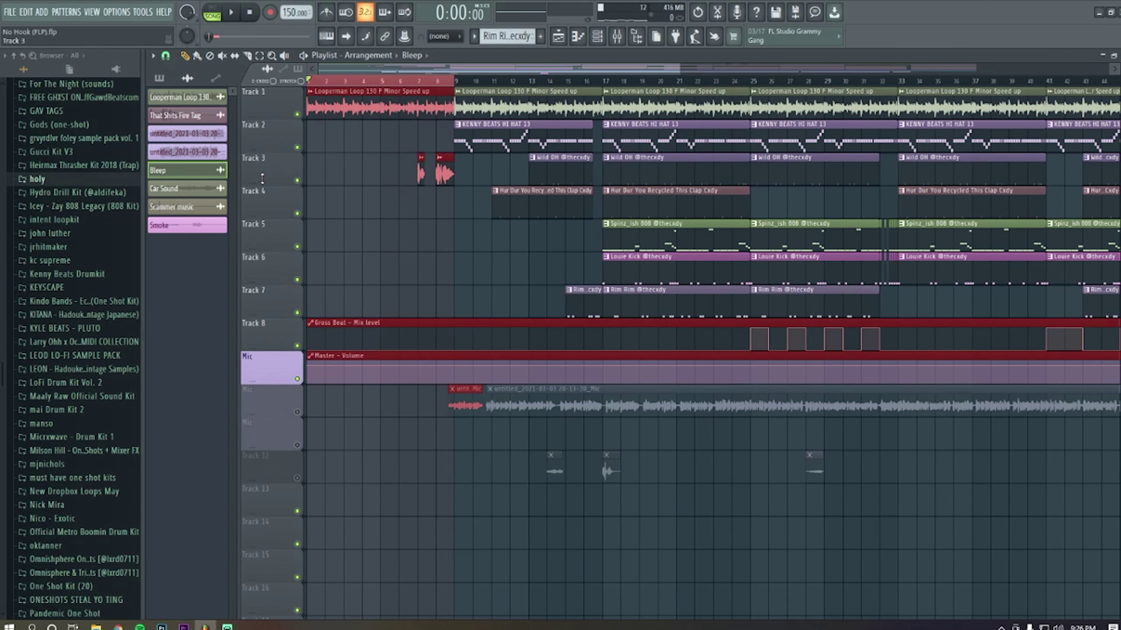
{"action": "right_click", "coordinate": [324, 186]}
{"action": "key", "text": "Escape"}
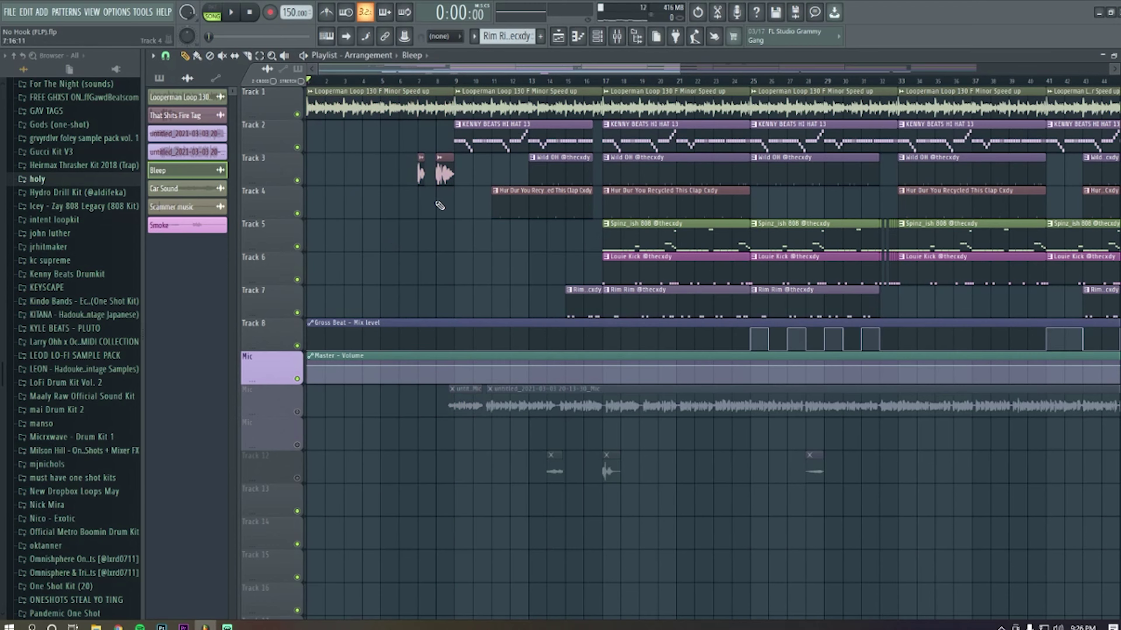
Step: Play the arrangement from bar 6 to hear the producer tag clips on Track 3
{"action": "scroll", "coordinate": [440, 206], "scroll_direction": "up", "scroll_amount": 3}
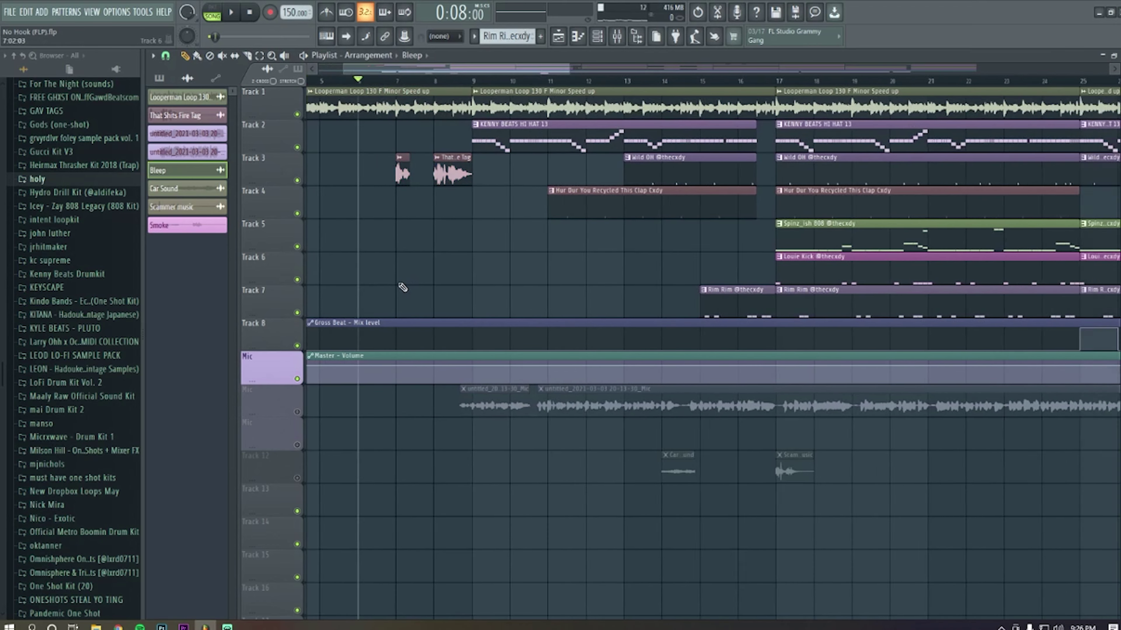
{"action": "scroll", "coordinate": [402, 288], "scroll_direction": "down", "scroll_amount": 5}
{"action": "scroll", "coordinate": [448, 254], "scroll_direction": "up", "scroll_amount": 4}
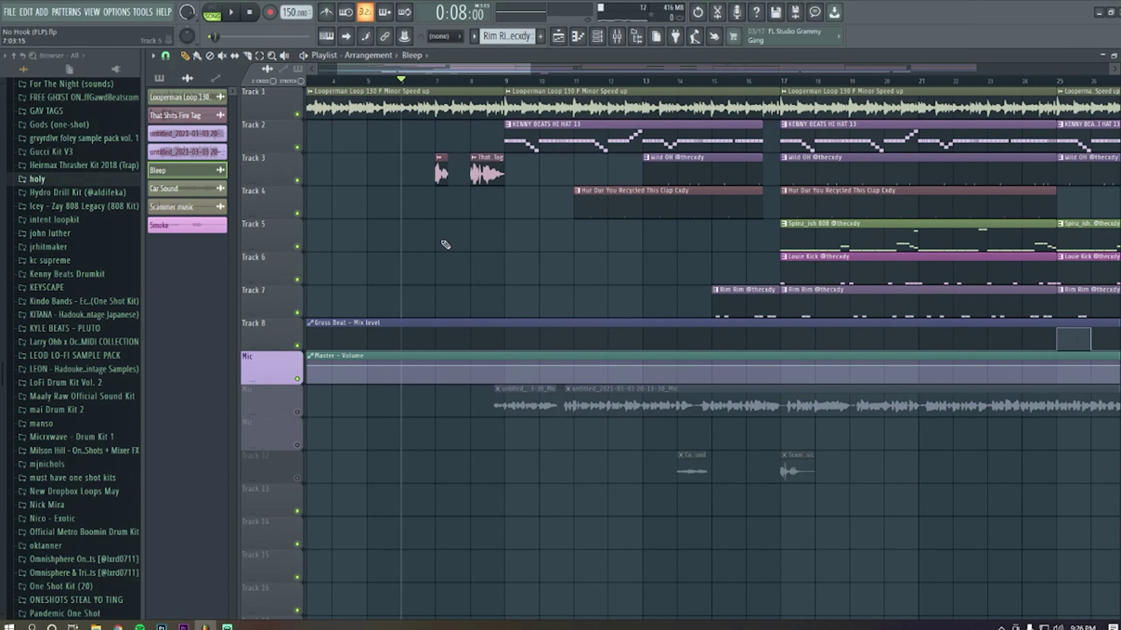
{"action": "key", "text": "space"}
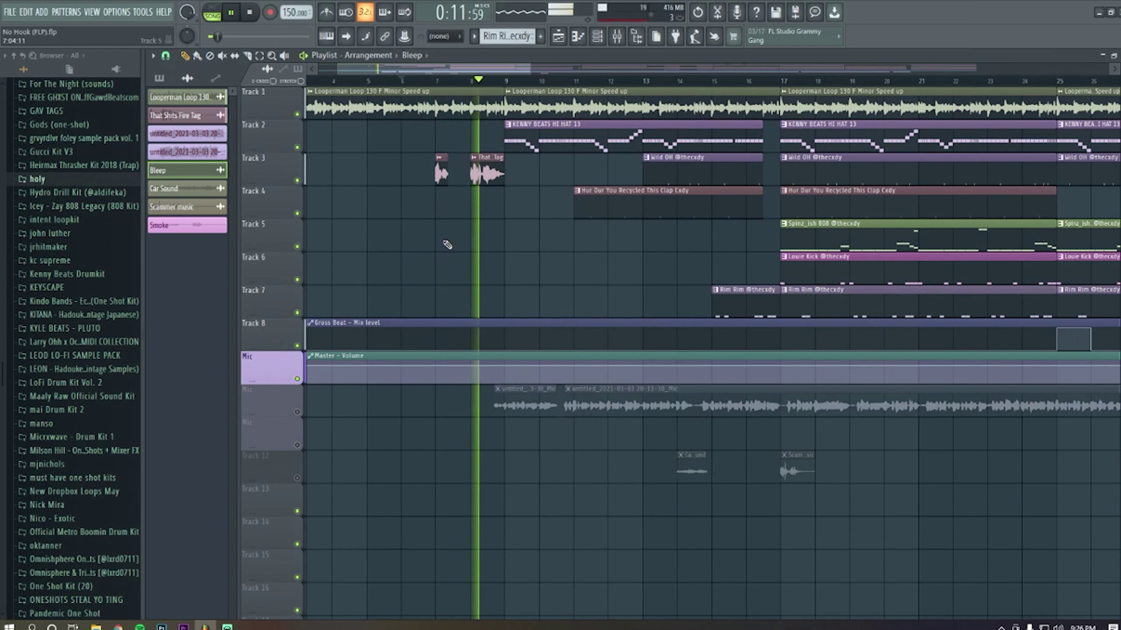
{"action": "key", "text": "space"}
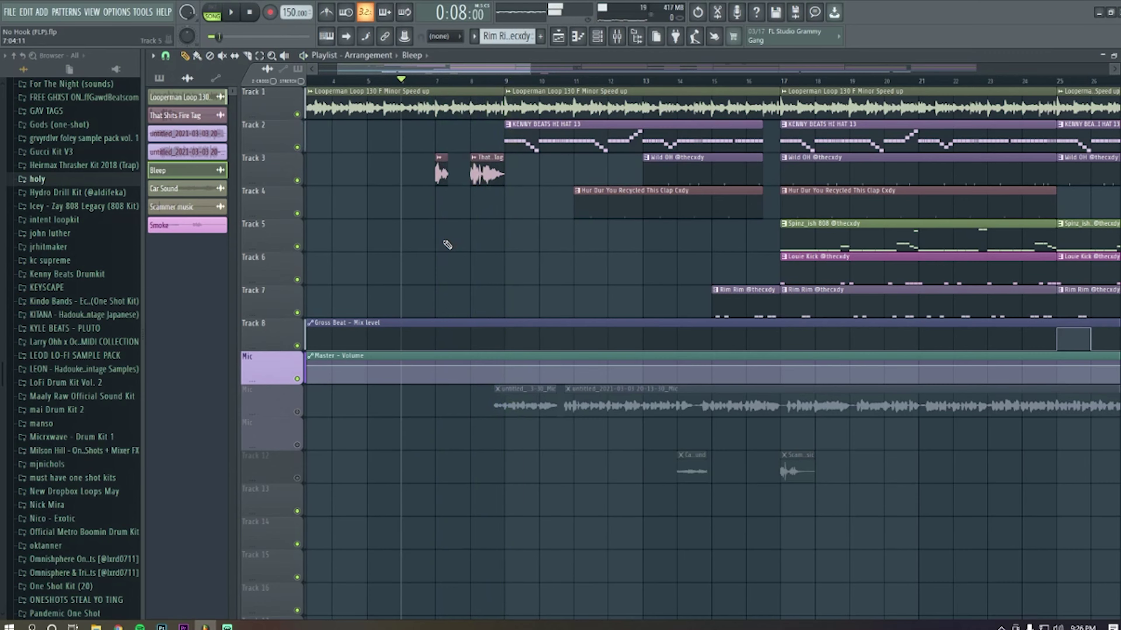
Step: Play the arrangement from bar 9 to hear the hi-hat, clap, open hat and rim patterns come in
{"action": "scroll", "coordinate": [447, 245], "scroll_direction": "up", "scroll_amount": 3}
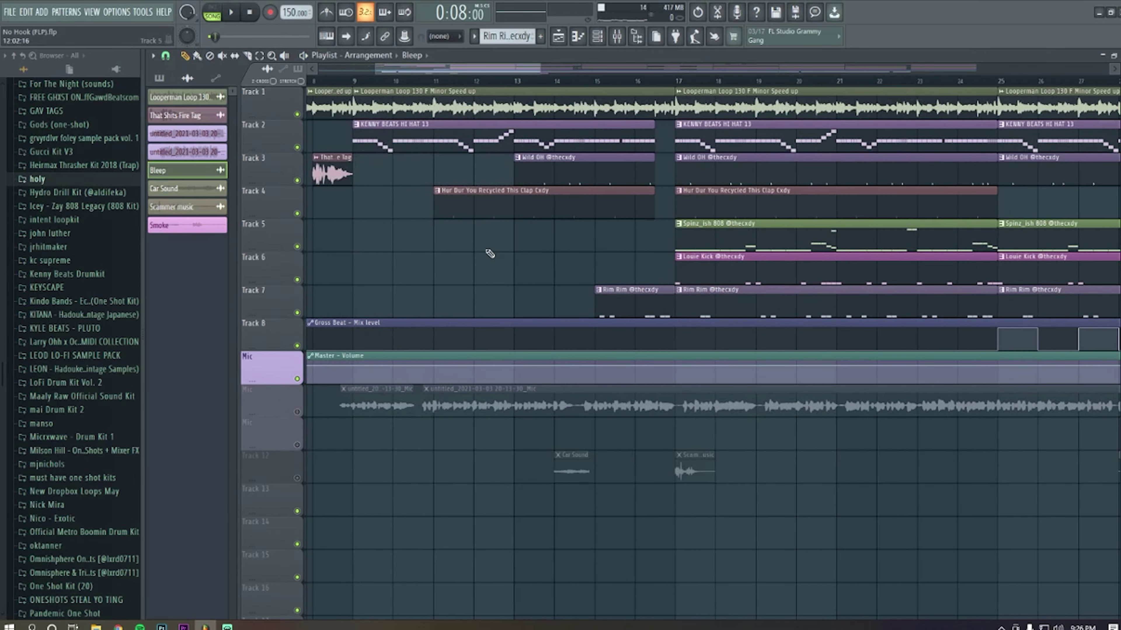
{"action": "left_click_drag", "start_coordinate": [630, 317], "coordinate": [404, 249]}
{"action": "left_click", "coordinate": [359, 82]}
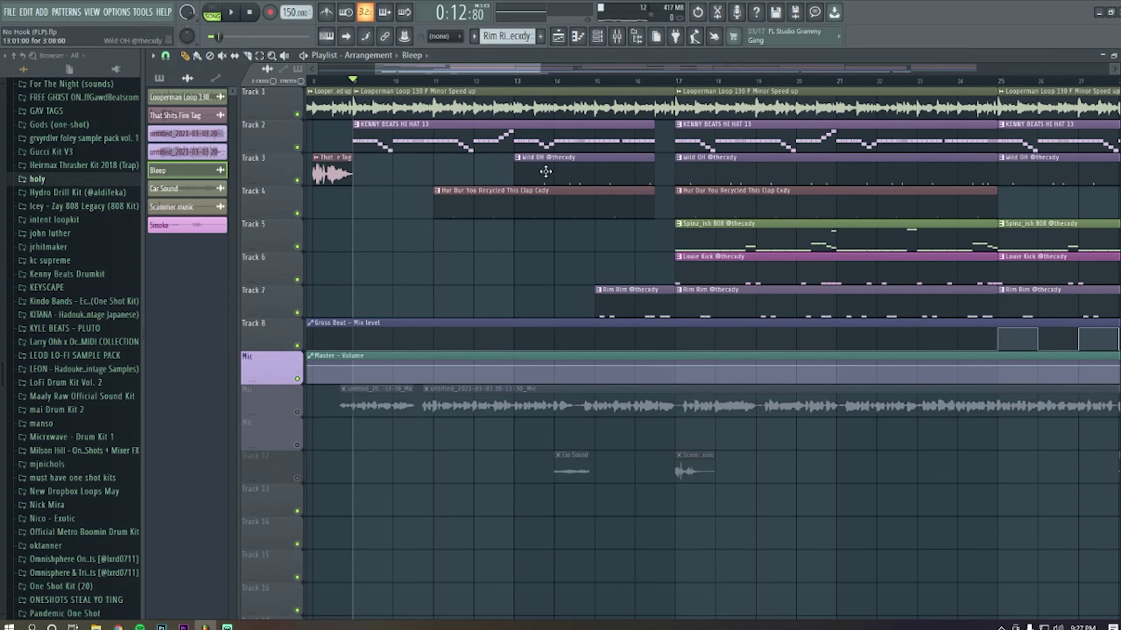
{"action": "key", "text": "space"}
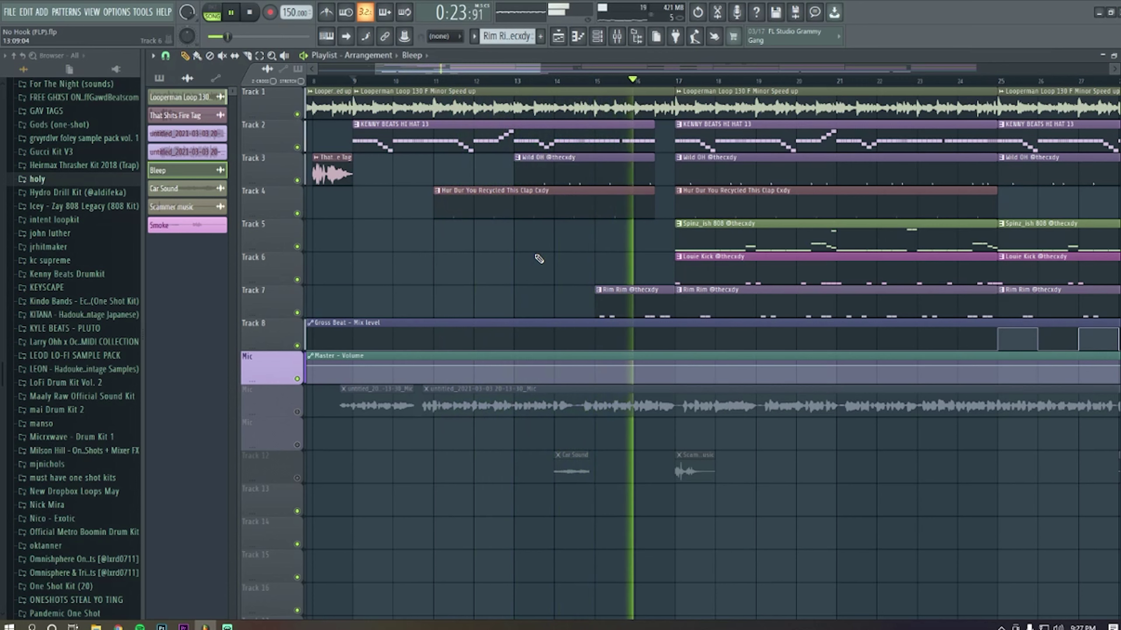
{"action": "key", "text": "space"}
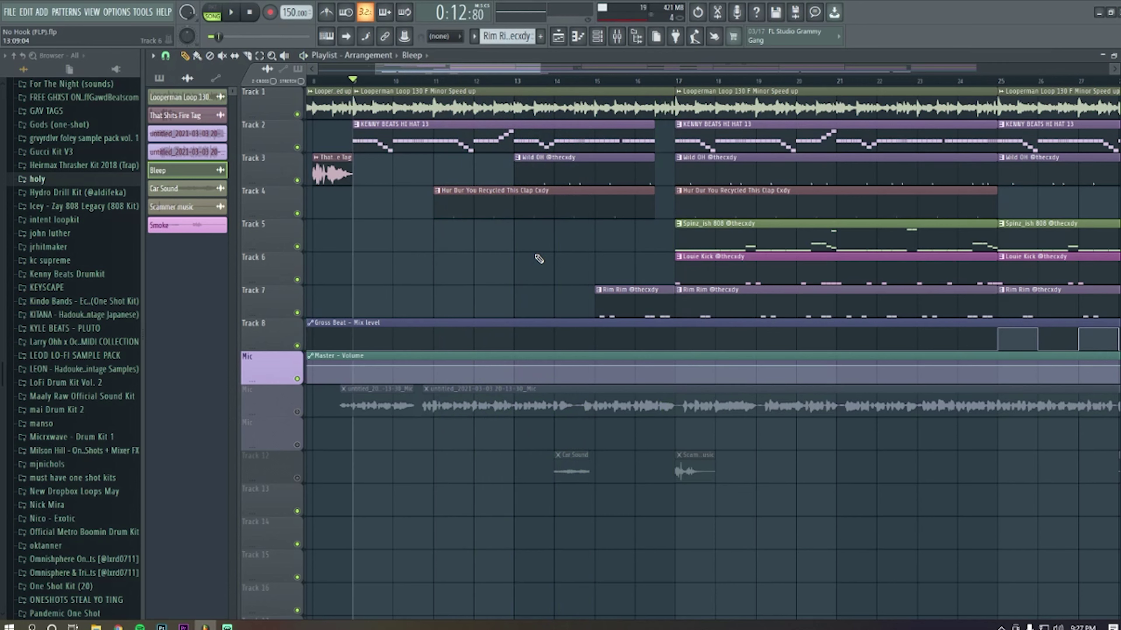
Step: Set the playlist snap to Step and place the playhead in the middle of bar 16, where the drums cut out
{"action": "left_click", "coordinate": [647, 81]}
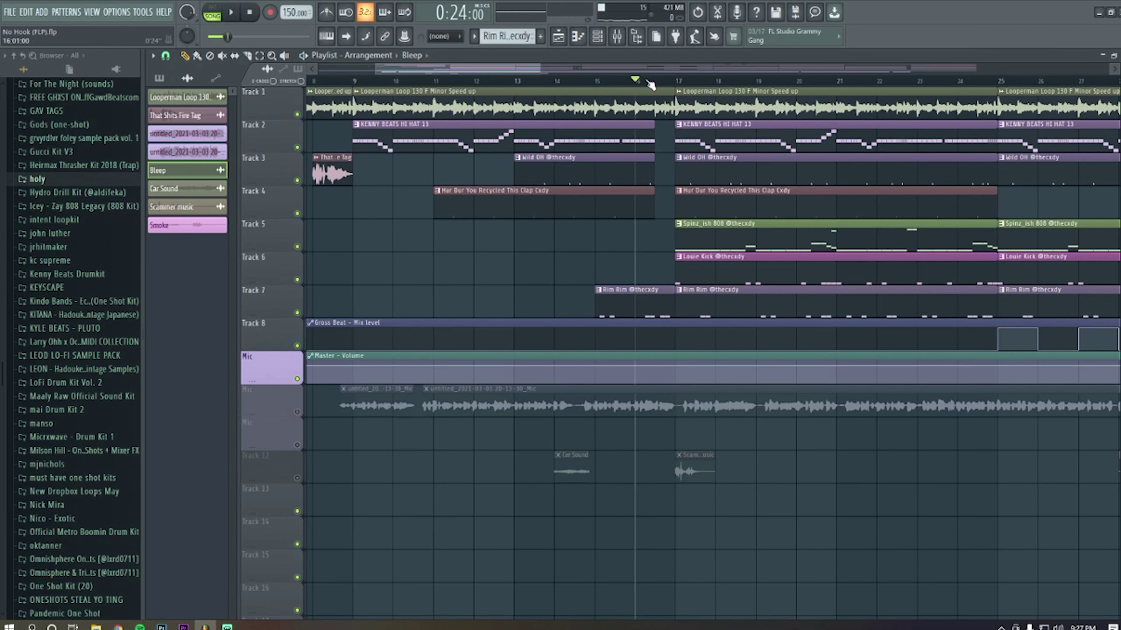
{"action": "scroll", "coordinate": [645, 106], "scroll_direction": "up", "scroll_amount": 4}
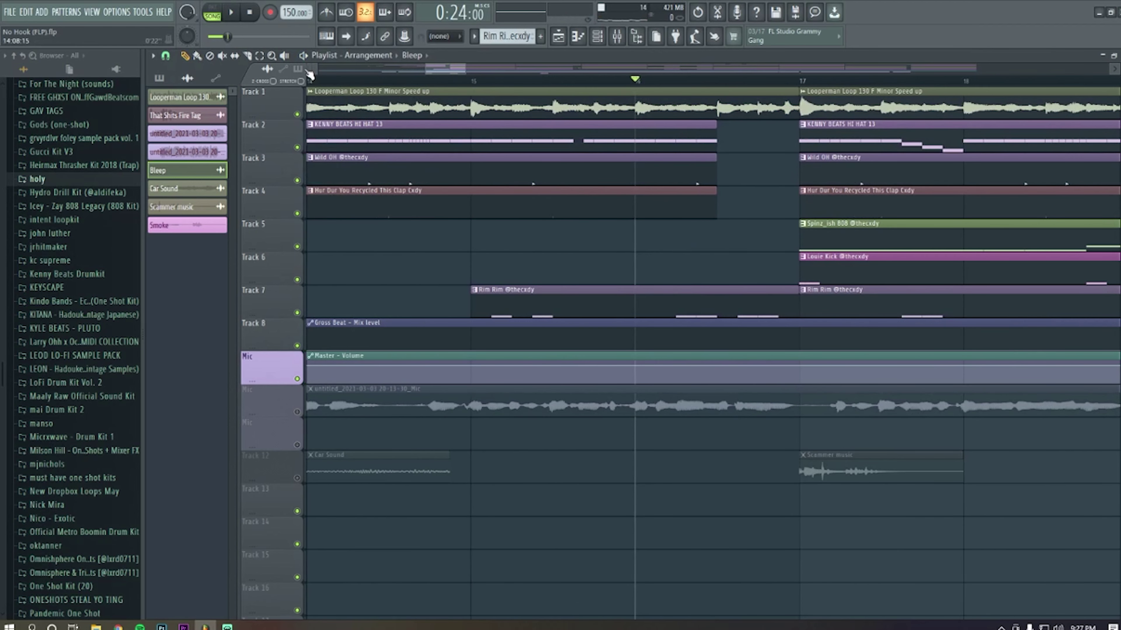
{"action": "left_click", "coordinate": [167, 56]}
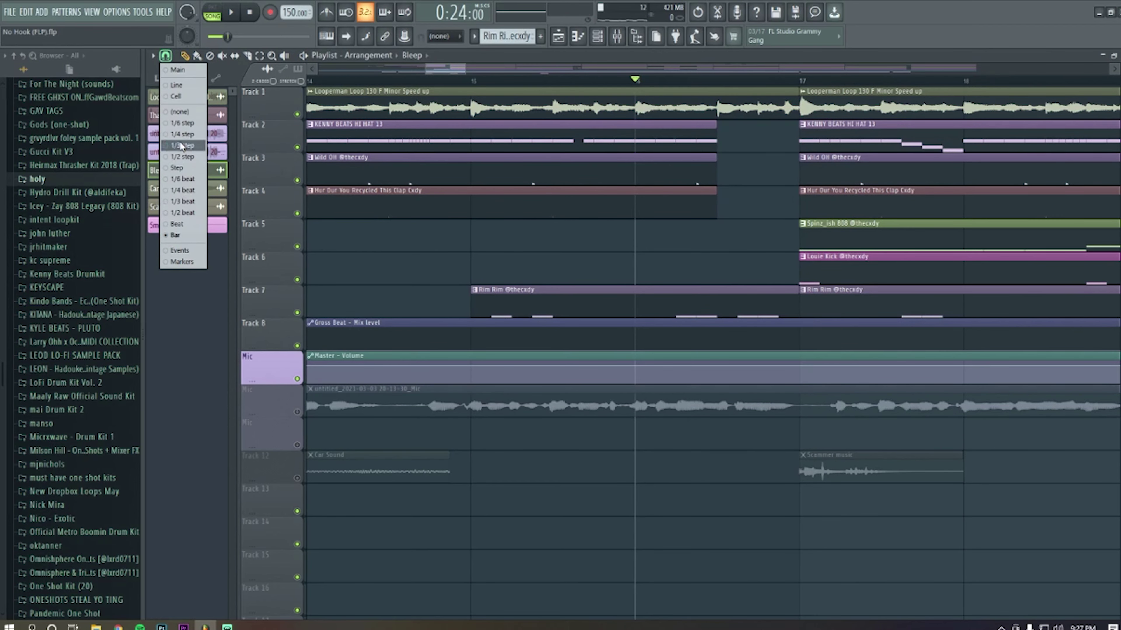
{"action": "left_click", "coordinate": [187, 171]}
{"action": "scroll", "coordinate": [695, 308], "scroll_direction": "up", "scroll_amount": 3}
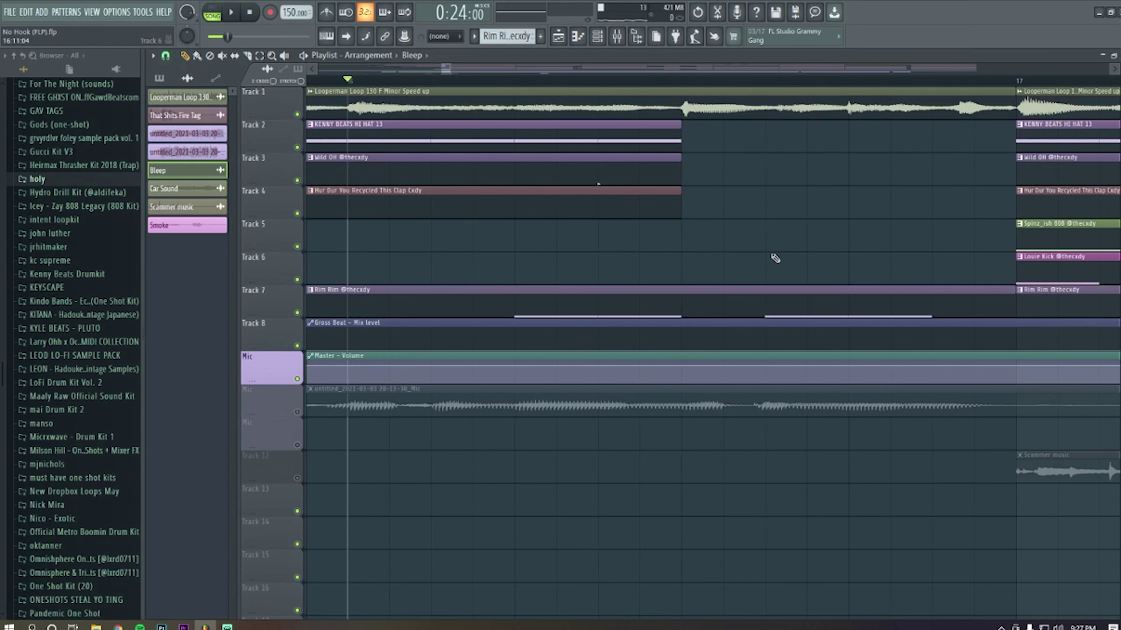
{"action": "scroll", "coordinate": [775, 258], "scroll_direction": "down", "scroll_amount": 3}
{"action": "scroll", "coordinate": [773, 155], "scroll_direction": "down", "scroll_amount": 3}
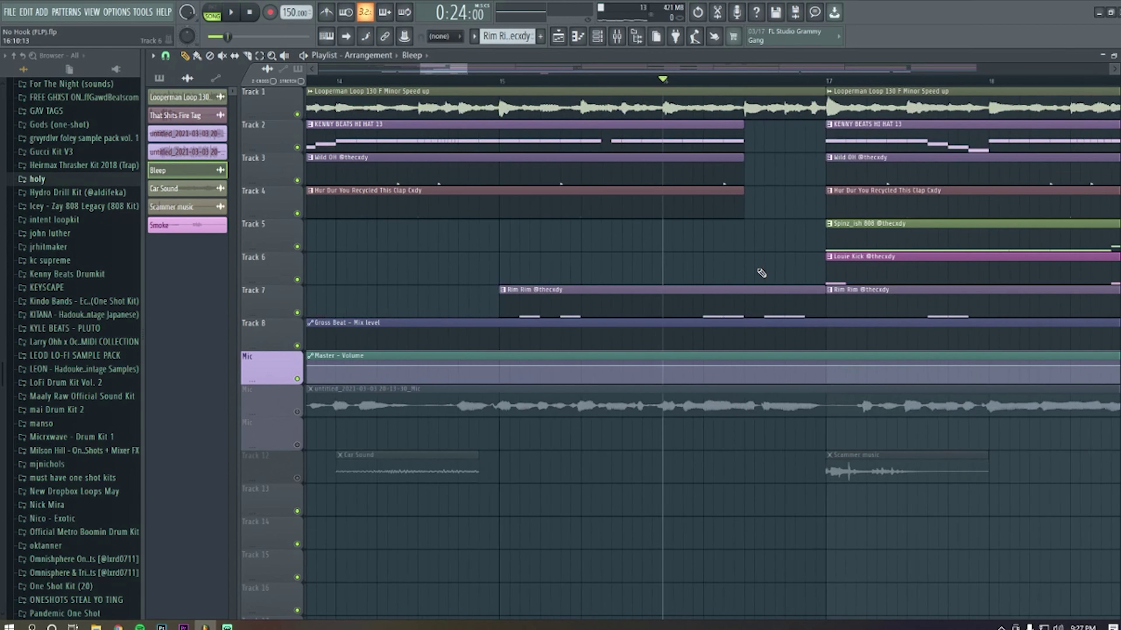
{"action": "key", "text": "space"}
{"action": "key", "text": "space"}
Step: Show the patterns in the picker and set the playlist snap to Bar
{"action": "scroll", "coordinate": [690, 258], "scroll_direction": "down", "scroll_amount": 3}
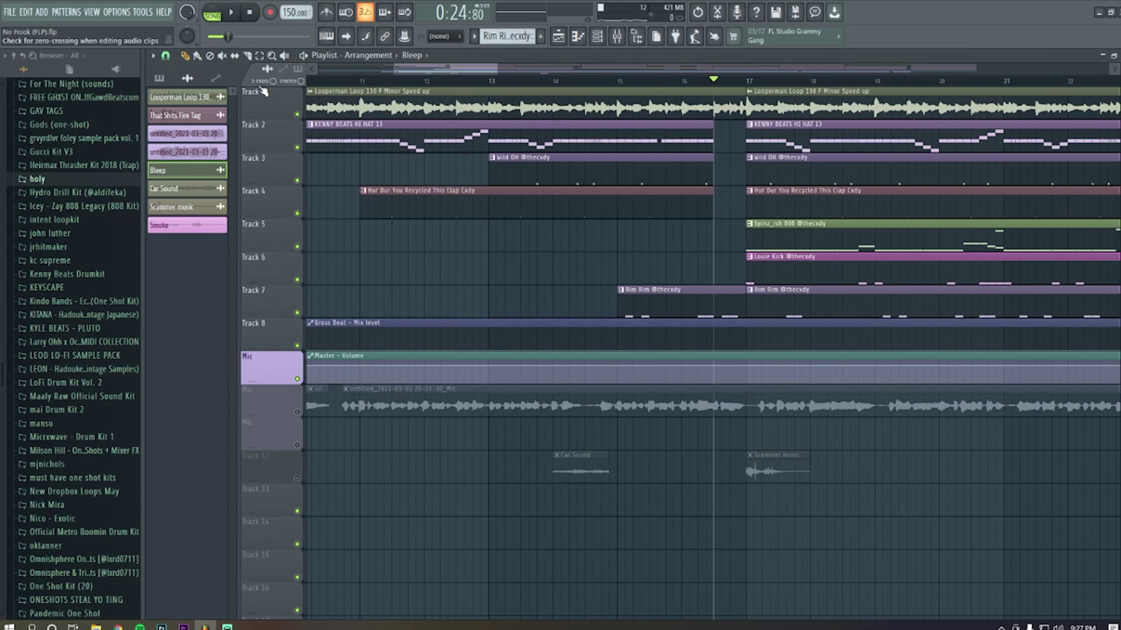
{"action": "left_click", "coordinate": [171, 78]}
{"action": "left_click", "coordinate": [165, 55]}
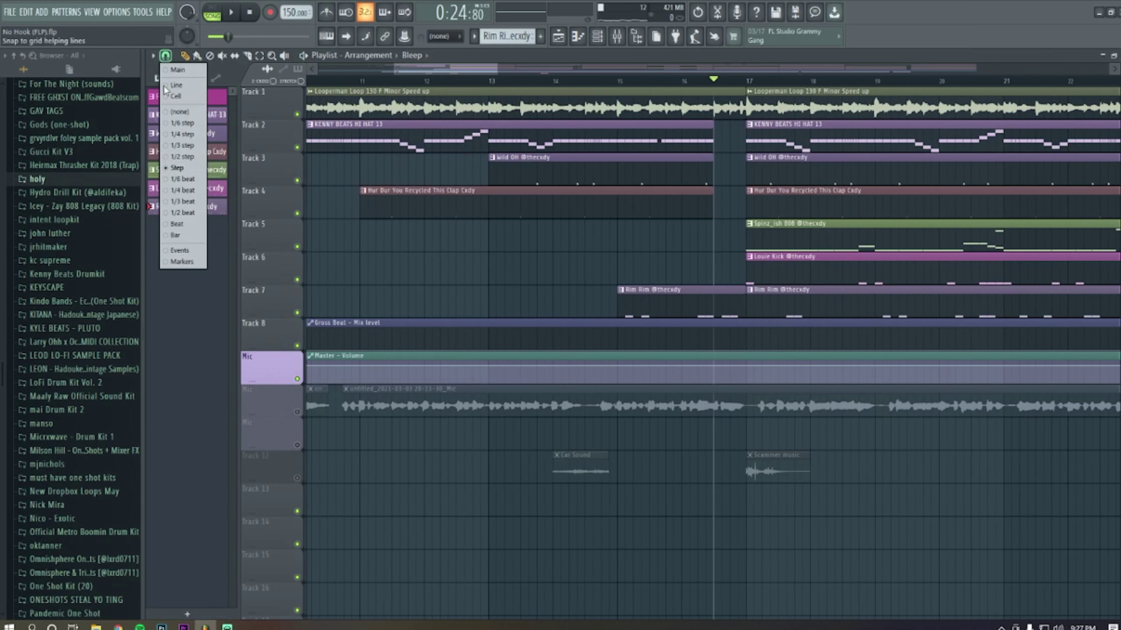
{"action": "left_click", "coordinate": [183, 234]}
Step: Play the arrangement from bar 15 to hear the drum gap leading into bar 17
{"action": "scroll", "coordinate": [660, 281], "scroll_direction": "down", "scroll_amount": 3}
{"action": "scroll", "coordinate": [659, 281], "scroll_direction": "up", "scroll_amount": 1}
{"action": "left_click", "coordinate": [549, 81]}
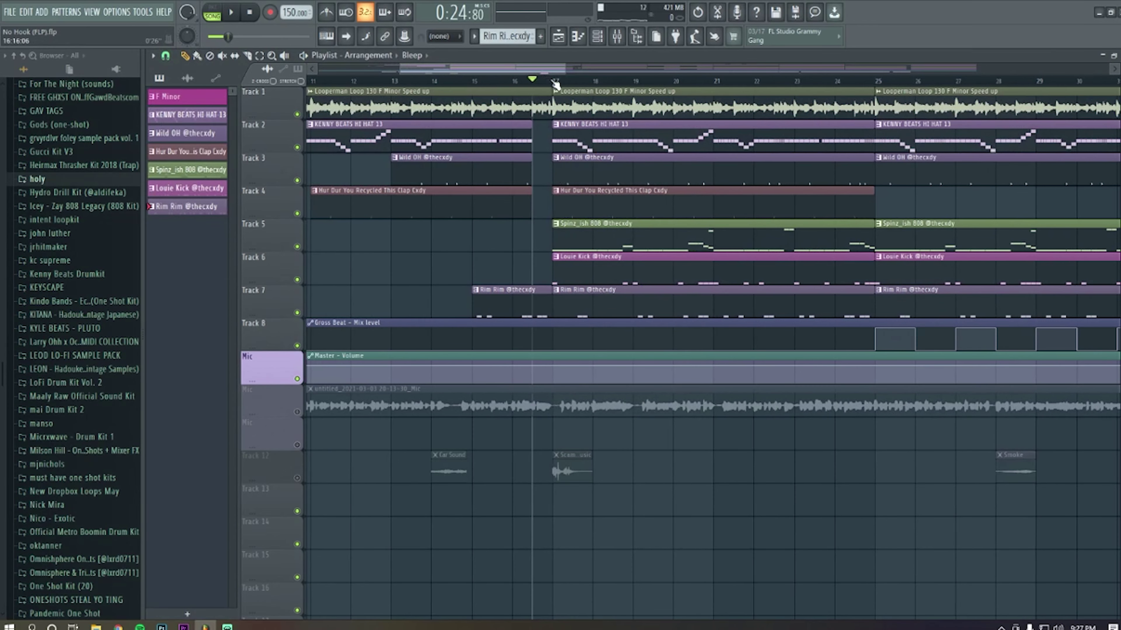
{"action": "scroll", "coordinate": [534, 240], "scroll_direction": "up", "scroll_amount": 3}
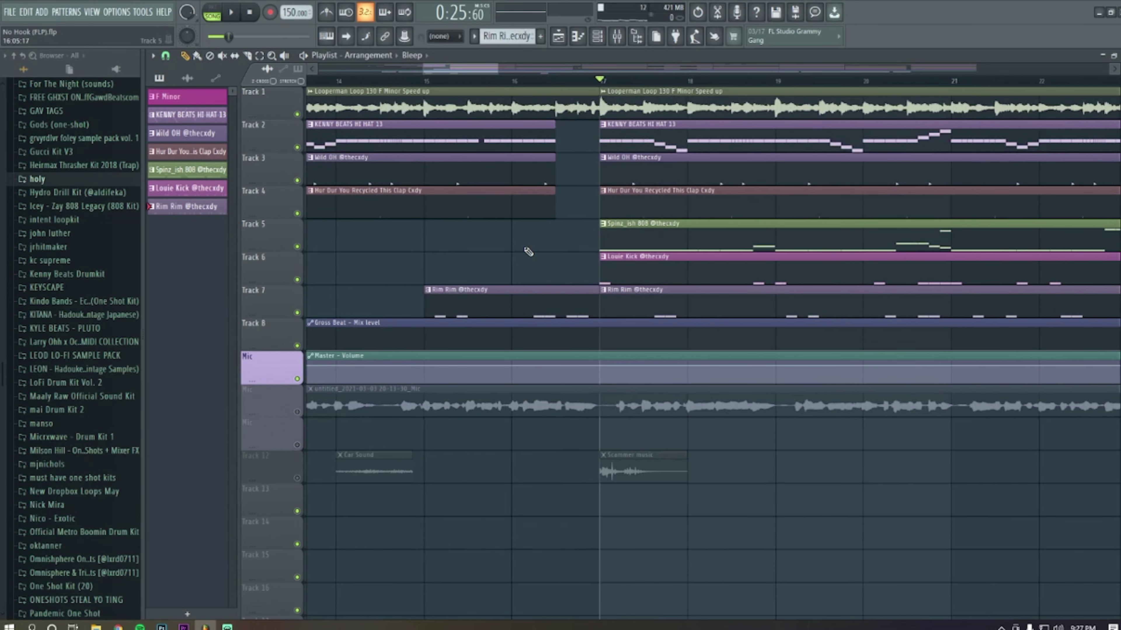
{"action": "left_click", "coordinate": [424, 81]}
{"action": "key", "text": "space"}
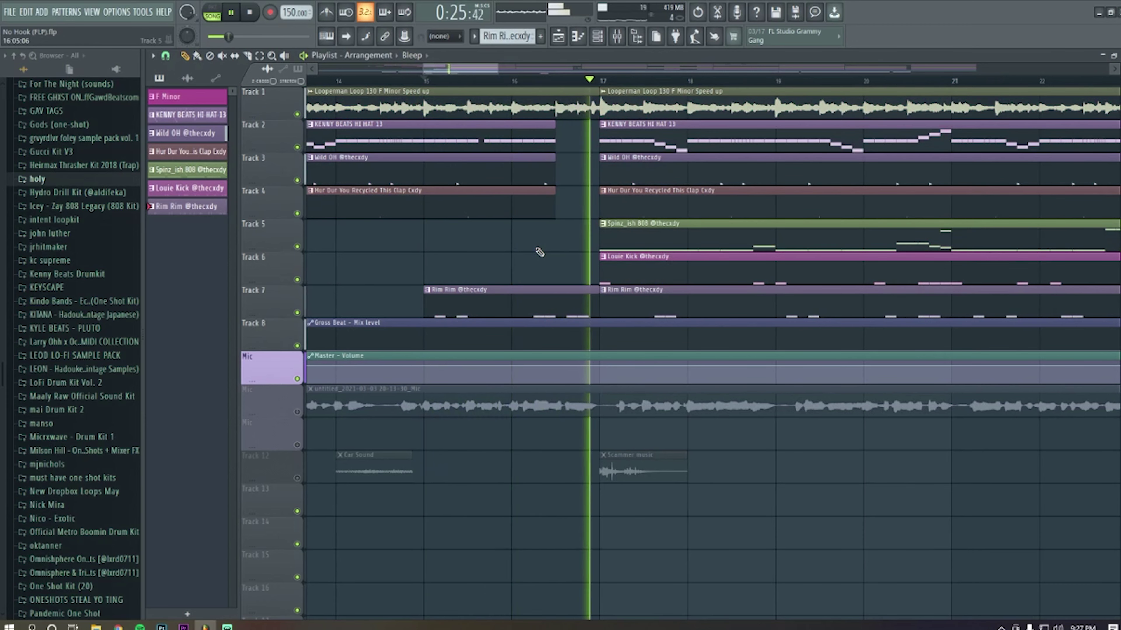
{"action": "scroll", "coordinate": [586, 326], "scroll_direction": "down", "scroll_amount": 3}
{"action": "key", "text": "space"}
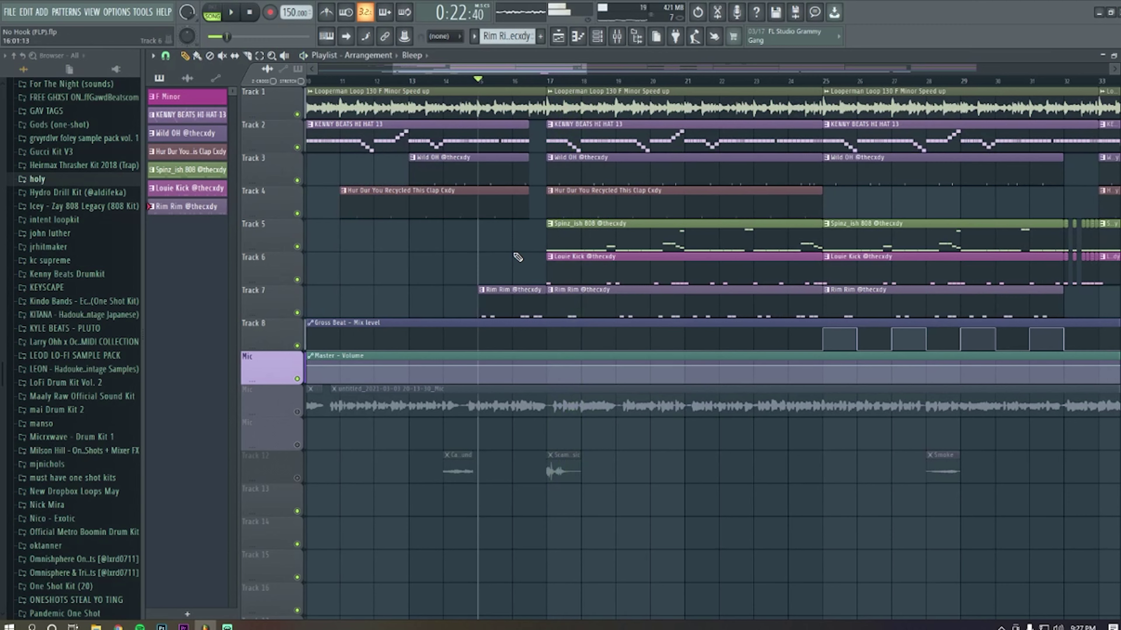
Step: Unmute the two Mic tracks above Track 12 and Track 12 itself, and play from bar 15 with the vocals and sound effects
{"action": "scroll", "coordinate": [524, 259], "scroll_direction": "up", "scroll_amount": 3}
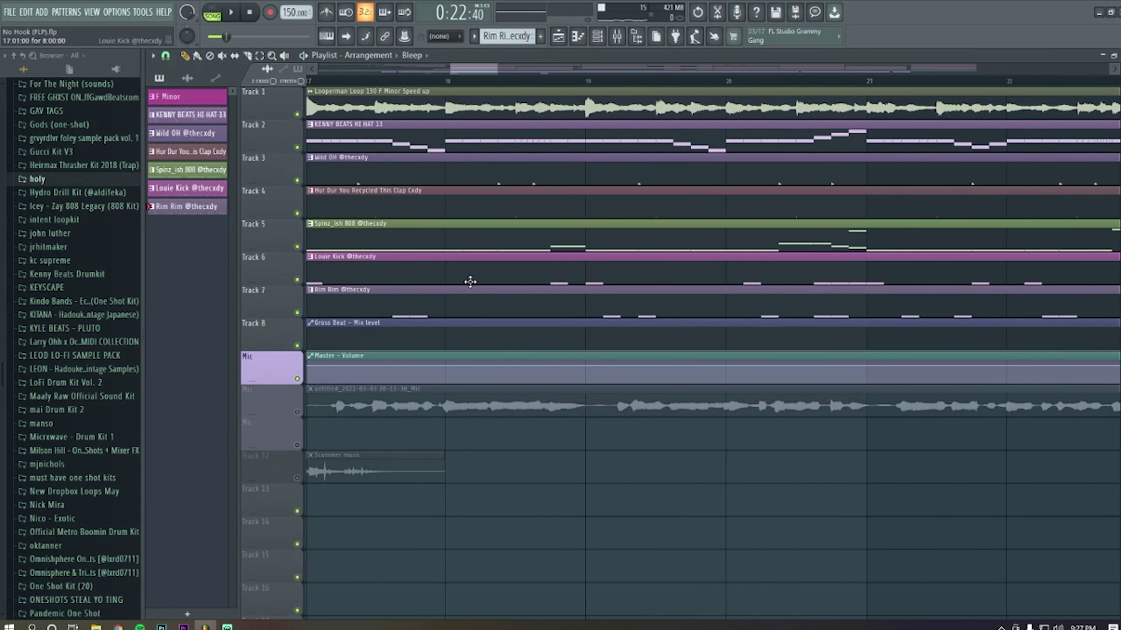
{"action": "scroll", "coordinate": [409, 281], "scroll_direction": "down", "scroll_amount": 3}
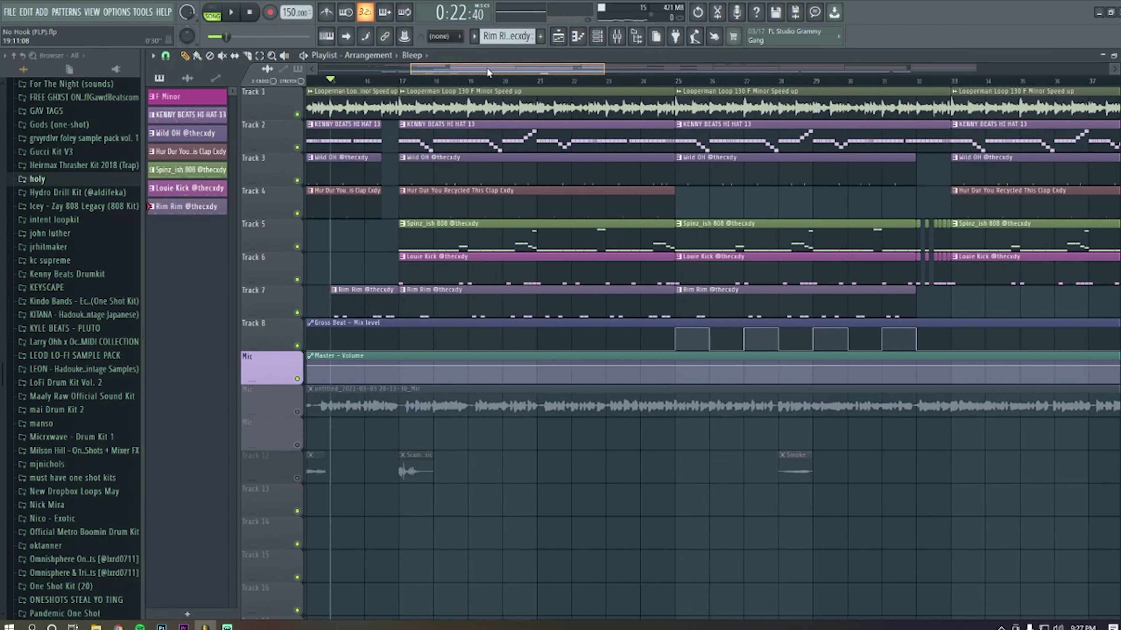
{"action": "scroll", "coordinate": [532, 276], "scroll_direction": "up", "scroll_amount": 2}
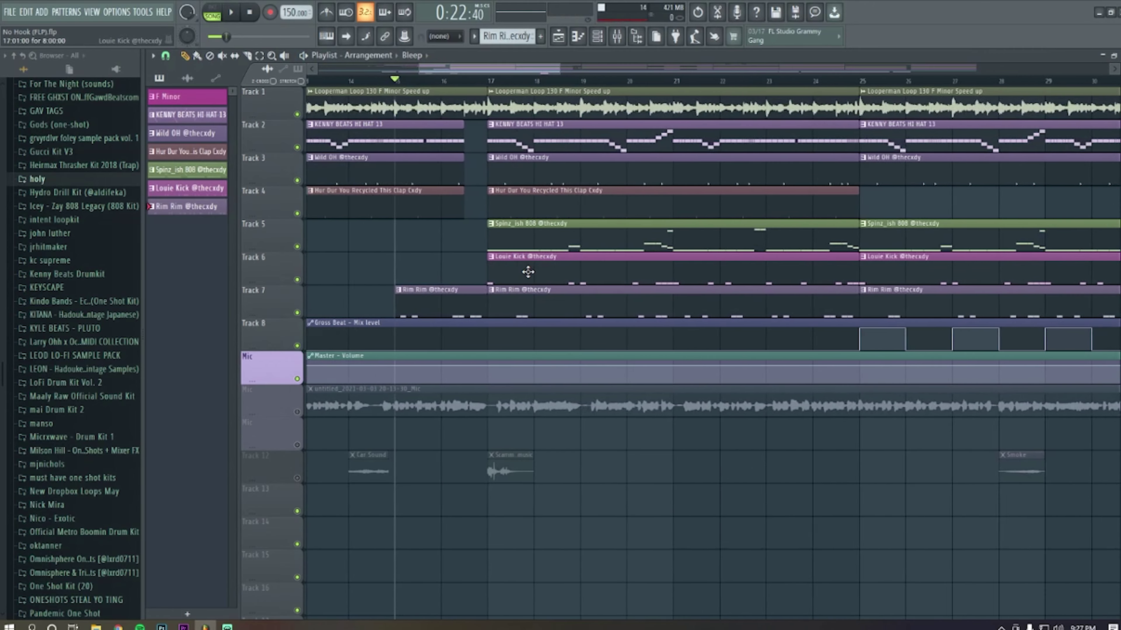
{"action": "scroll", "coordinate": [491, 225], "scroll_direction": "down", "scroll_amount": 3}
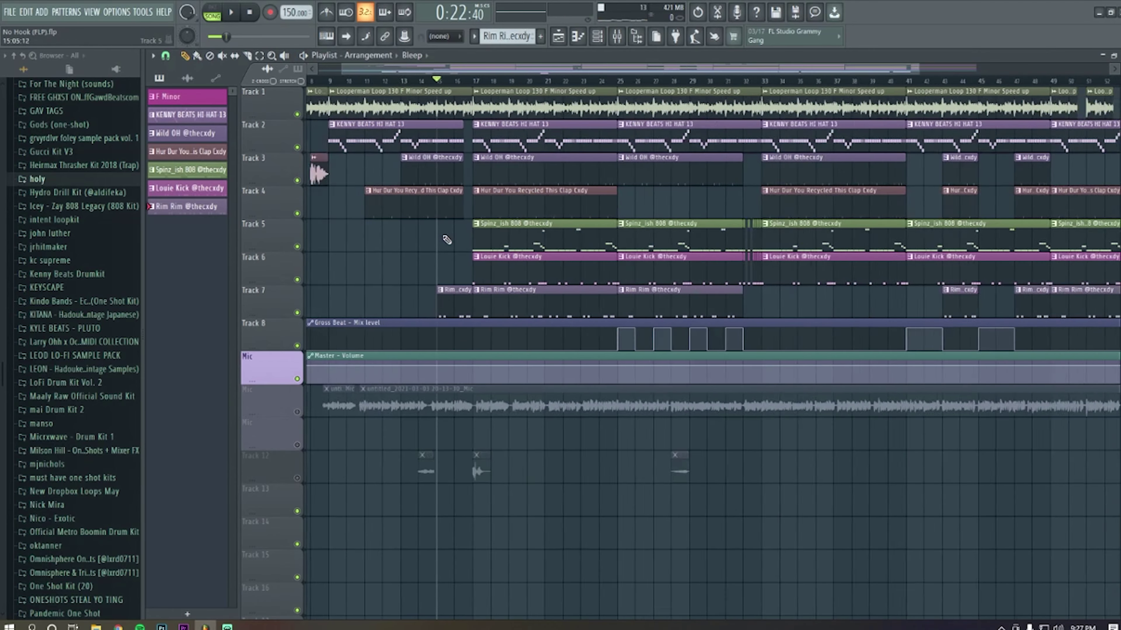
{"action": "scroll", "coordinate": [418, 365], "scroll_direction": "down", "scroll_amount": 3}
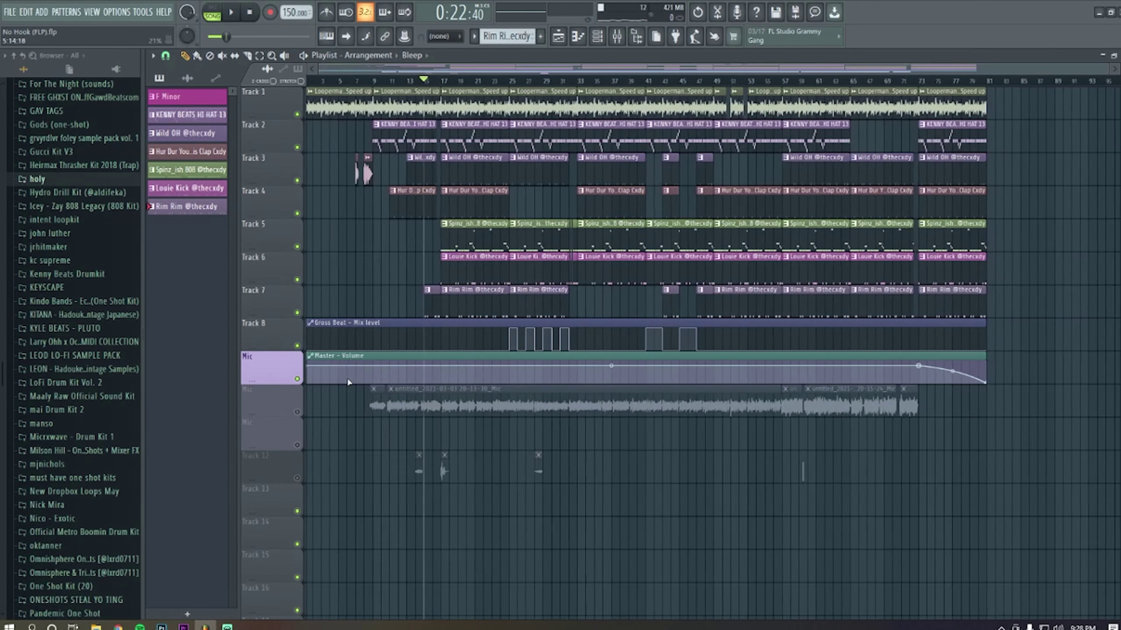
{"action": "left_click", "coordinate": [297, 413]}
{"action": "left_click", "coordinate": [297, 478]}
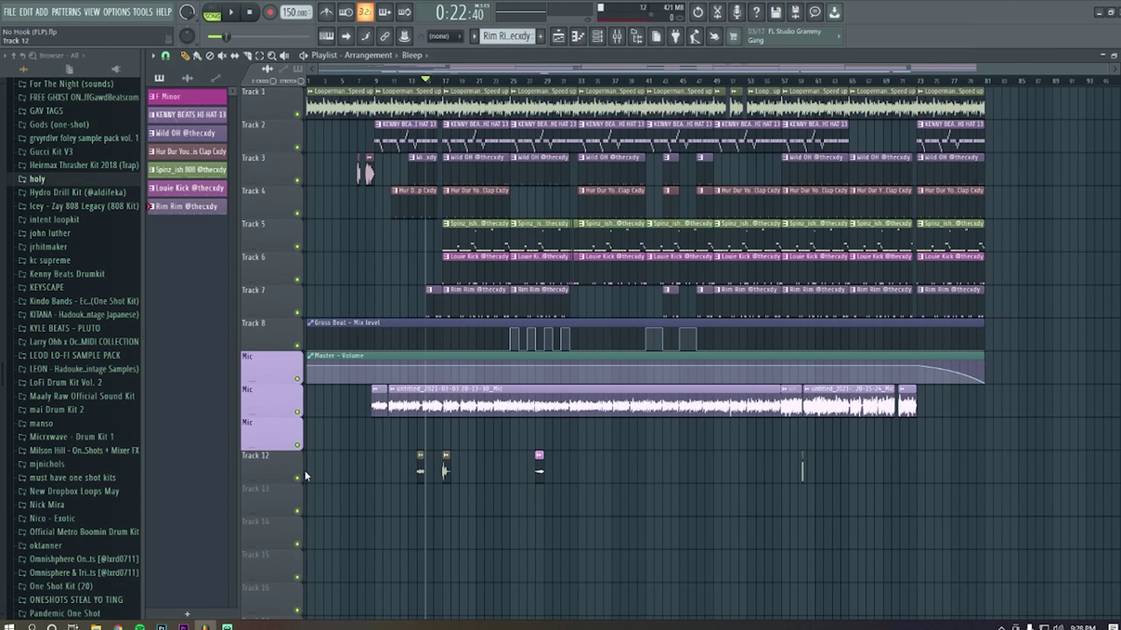
{"action": "key", "text": "space"}
{"action": "scroll", "coordinate": [462, 457], "scroll_direction": "up", "scroll_amount": 3}
{"action": "scroll", "coordinate": [546, 440], "scroll_direction": "up", "scroll_amount": 2}
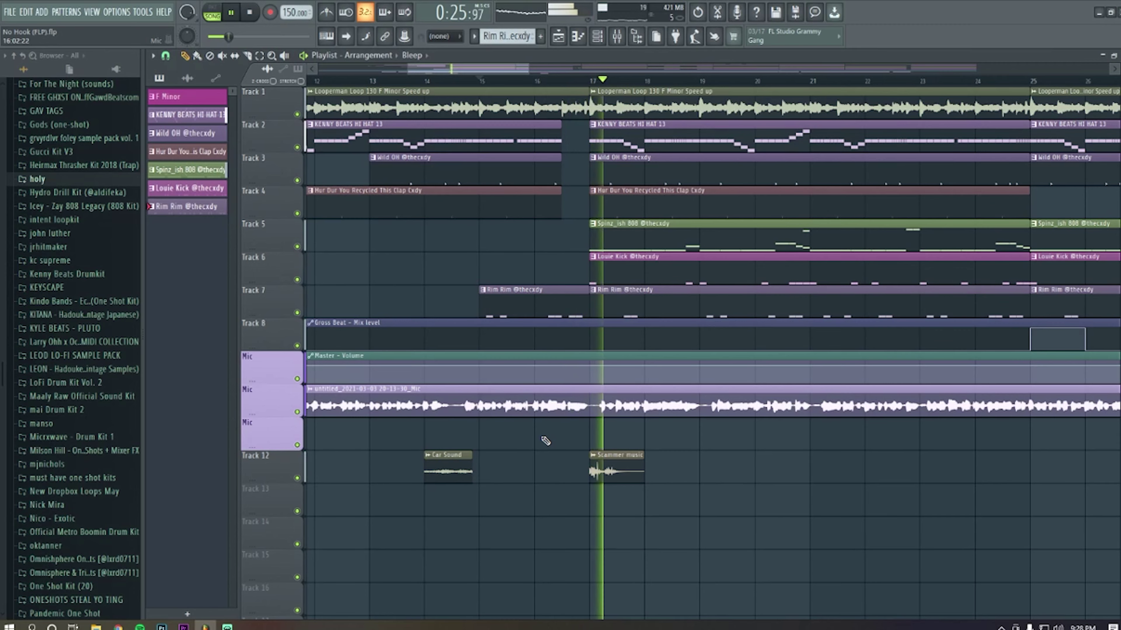
{"action": "key", "text": "space"}
Step: Review the drum gap before bar 17, and move the playhead to bar 24, ahead of the first Gross Beat automation block
{"action": "scroll", "coordinate": [547, 439], "scroll_direction": "up", "scroll_amount": 2}
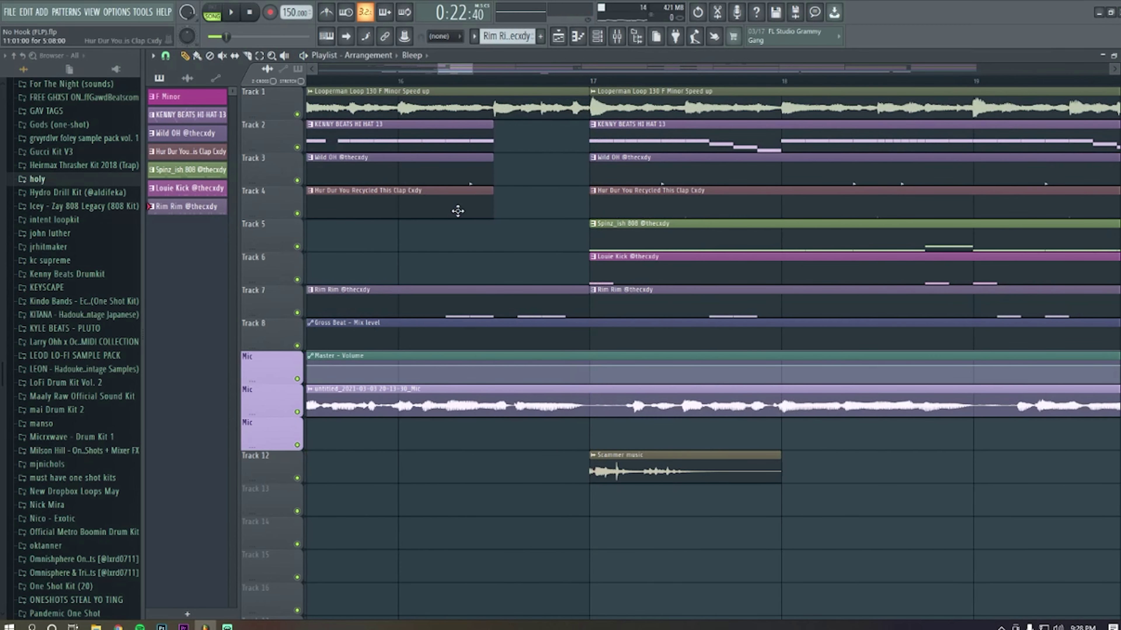
{"action": "scroll", "coordinate": [532, 265], "scroll_direction": "down", "scroll_amount": 3}
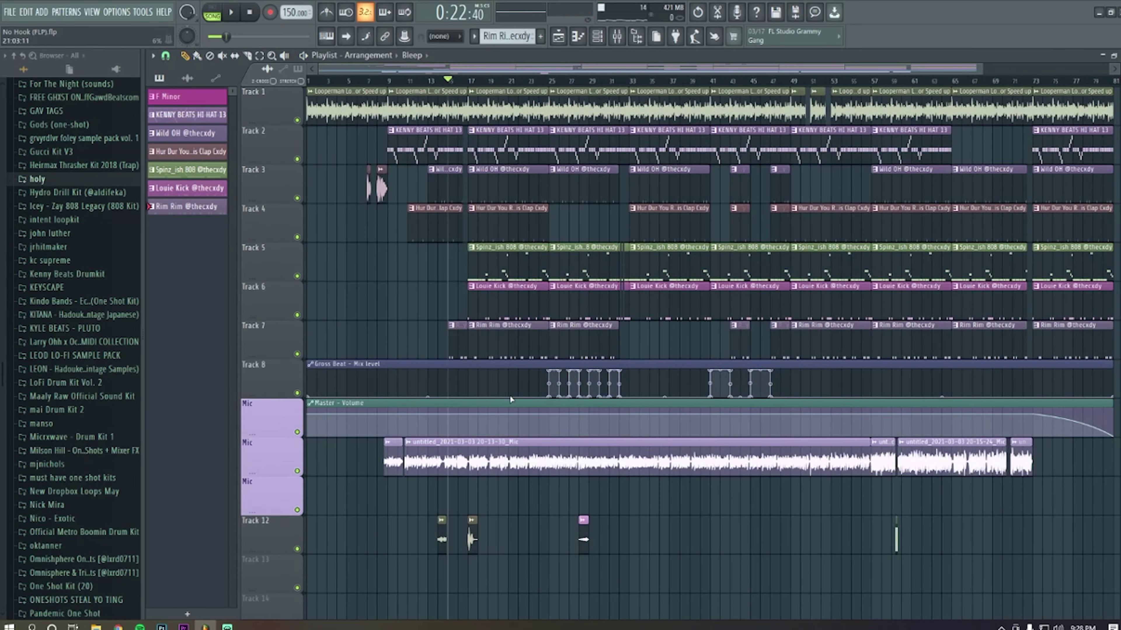
{"action": "scroll", "coordinate": [563, 398], "scroll_direction": "up", "scroll_amount": 3}
{"action": "scroll", "coordinate": [591, 477], "scroll_direction": "up", "scroll_amount": 2}
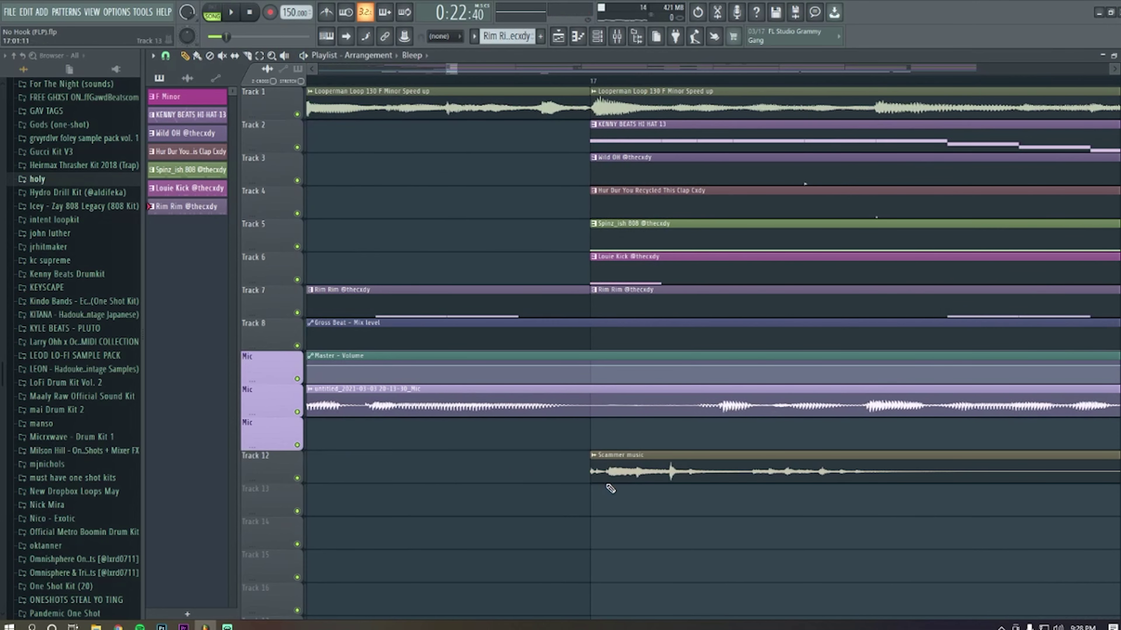
{"action": "scroll", "coordinate": [610, 489], "scroll_direction": "down", "scroll_amount": 4}
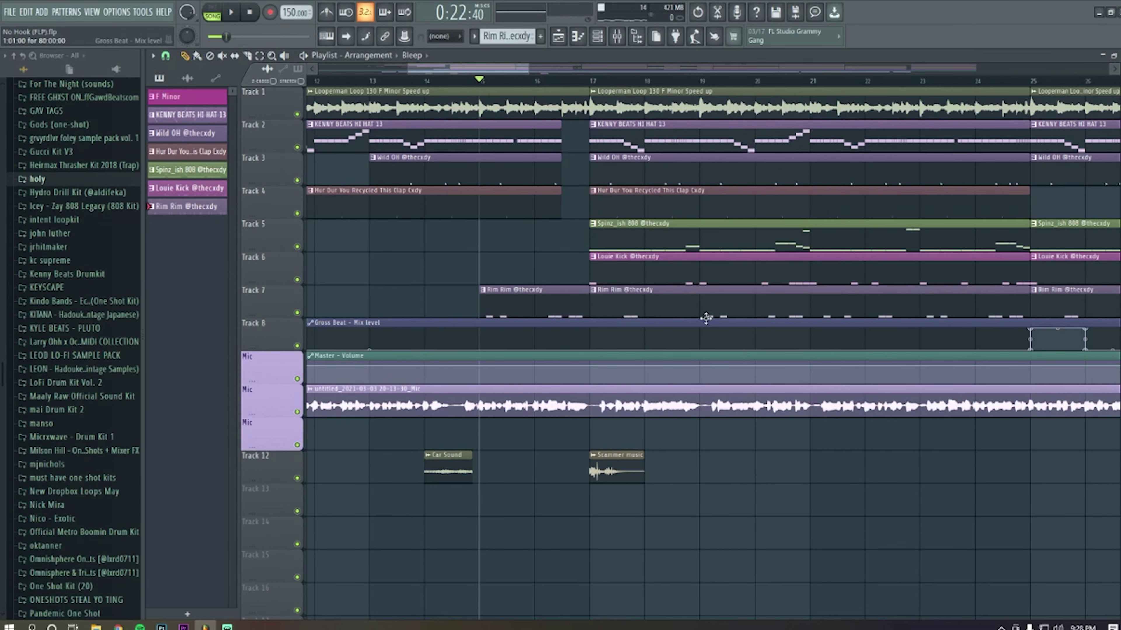
{"action": "scroll", "coordinate": [578, 309], "scroll_direction": "down", "scroll_amount": 5}
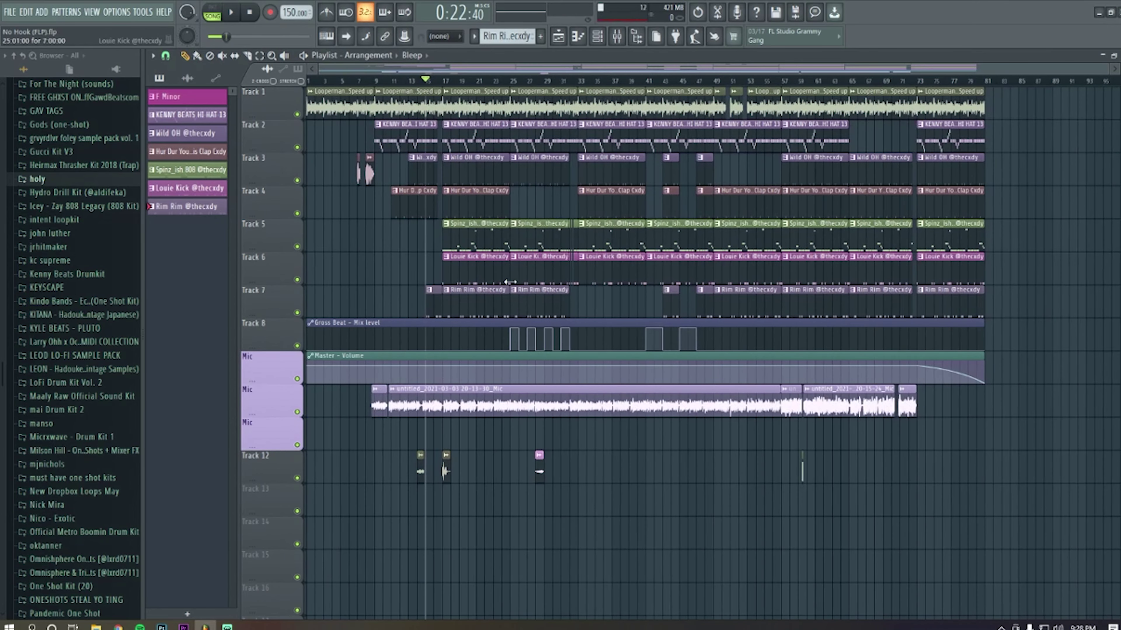
{"action": "scroll", "coordinate": [540, 81], "scroll_direction": "up", "scroll_amount": 4}
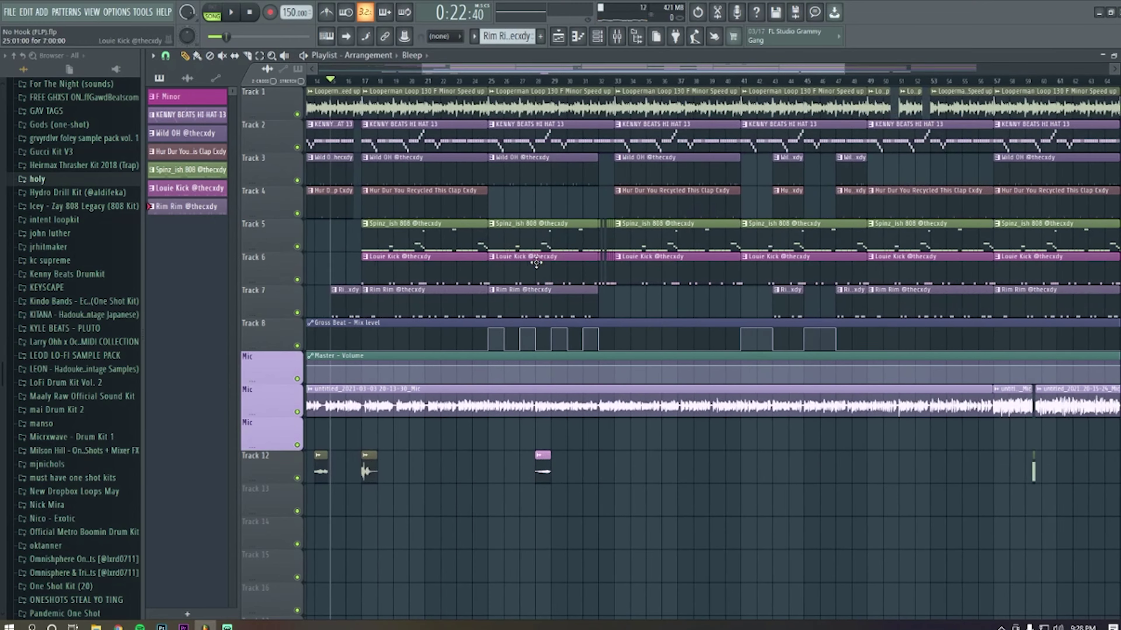
{"action": "left_click", "coordinate": [472, 82]}
{"action": "scroll", "coordinate": [446, 326], "scroll_direction": "up", "scroll_amount": 6}
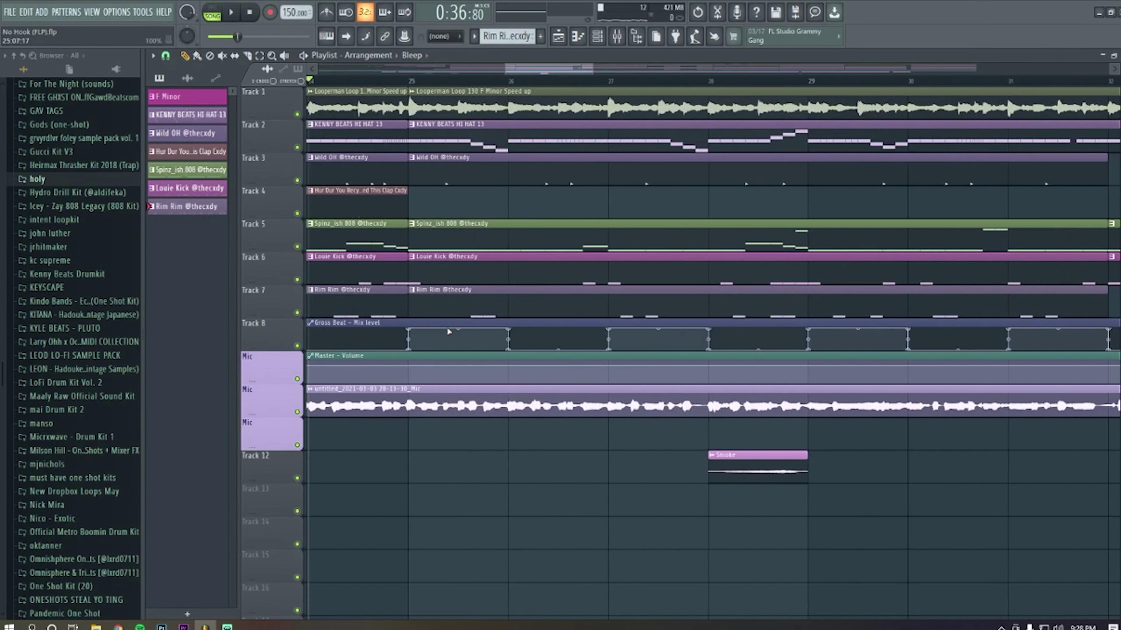
Step: Mute the vocal Mic track, the empty Mic track below it and Track 12
{"action": "scroll", "coordinate": [455, 327], "scroll_direction": "down", "scroll_amount": 5}
{"action": "left_click", "coordinate": [297, 412]}
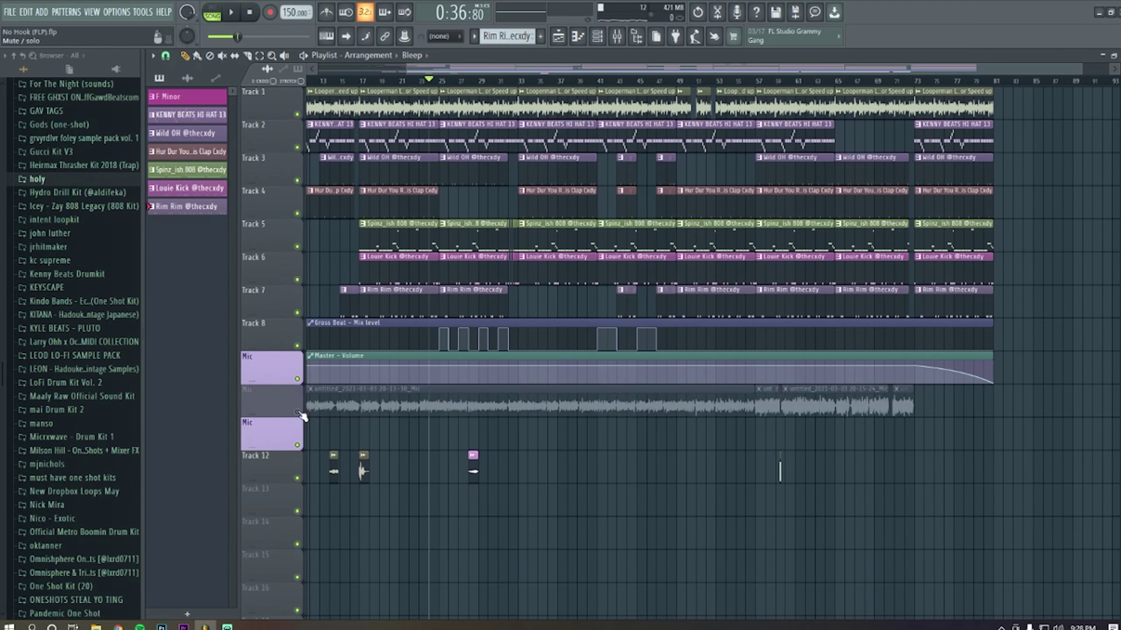
{"action": "left_click", "coordinate": [296, 445]}
{"action": "left_click", "coordinate": [297, 478]}
Step: Mute Tracks 2 through 7 and play from bar 24 to hear the Gross Beat mix level automation on the loop alone
{"action": "scroll", "coordinate": [485, 181], "scroll_direction": "up", "scroll_amount": 4}
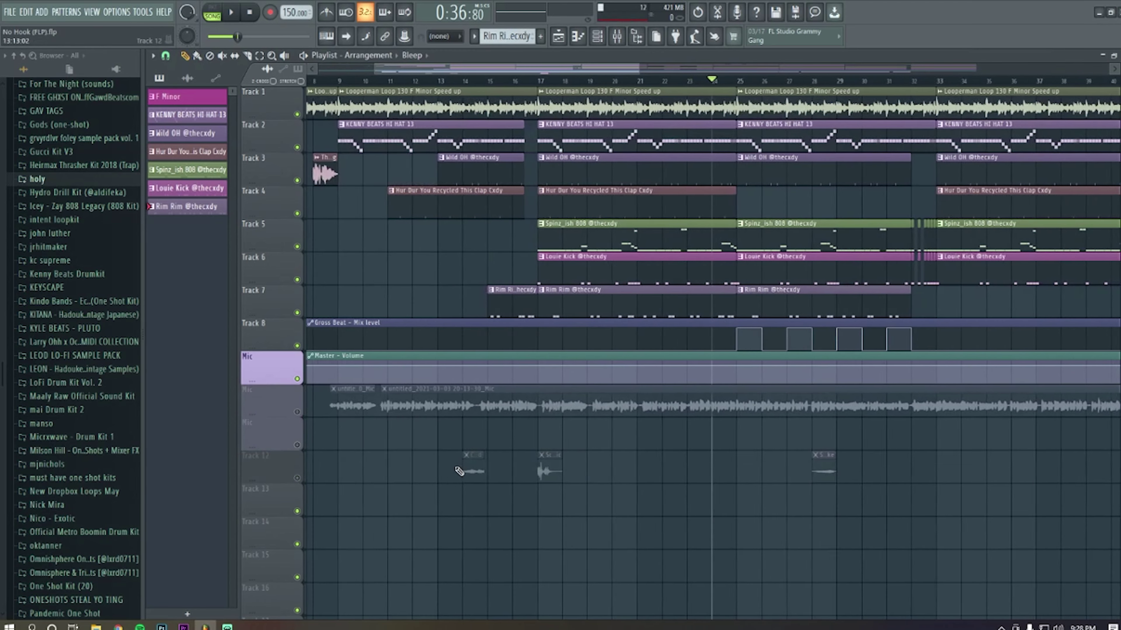
{"action": "scroll", "coordinate": [548, 159], "scroll_direction": "right", "scroll_amount": 4}
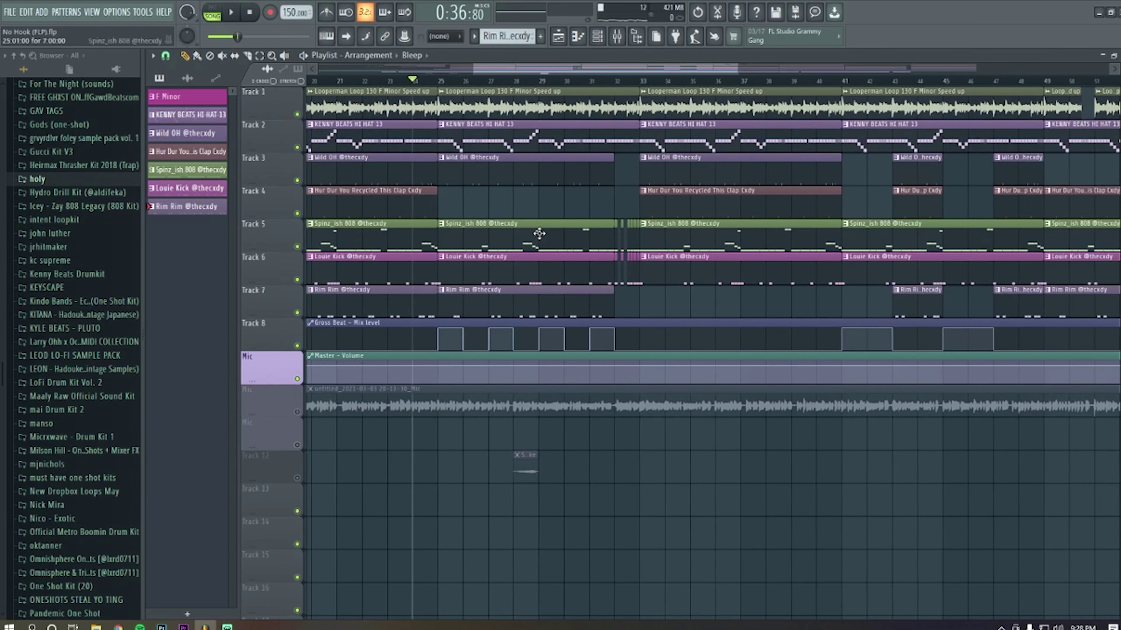
{"action": "scroll", "coordinate": [449, 462], "scroll_direction": "up", "scroll_amount": 3}
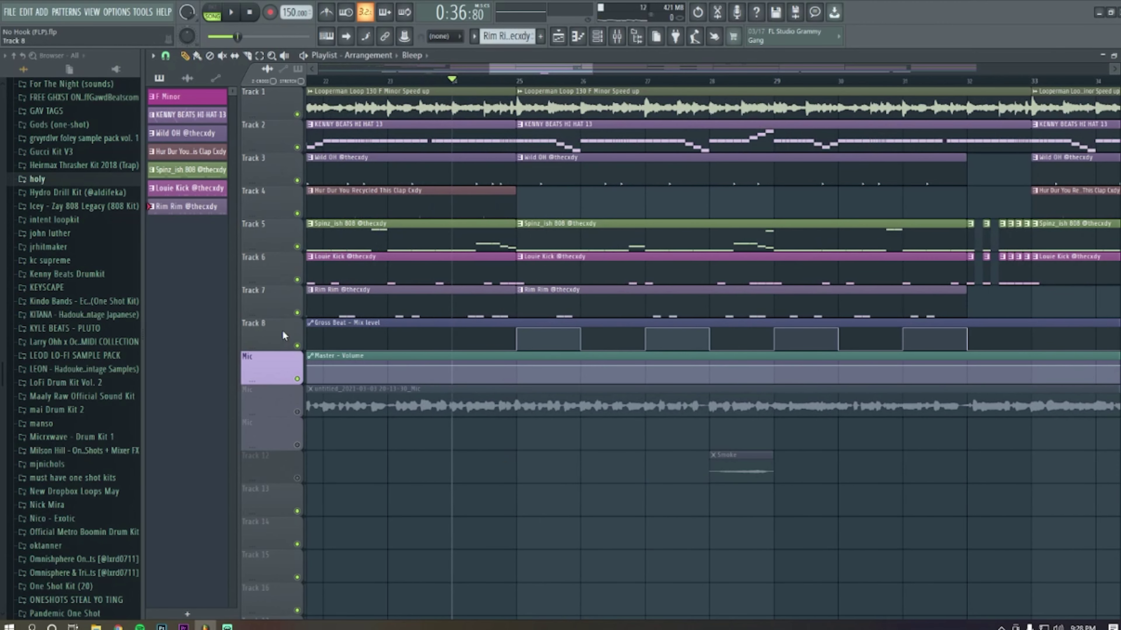
{"action": "left_click", "coordinate": [297, 313]}
{"action": "left_click", "coordinate": [297, 280]}
{"action": "left_click", "coordinate": [297, 246]}
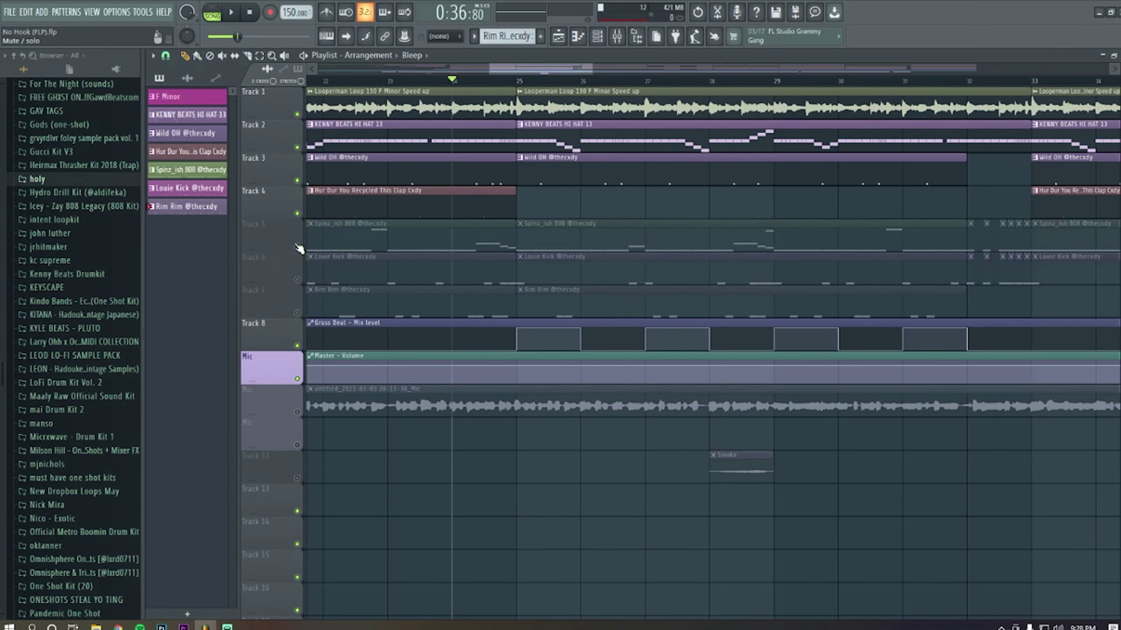
{"action": "left_click", "coordinate": [296, 213]}
{"action": "left_click", "coordinate": [297, 180]}
{"action": "left_click", "coordinate": [297, 147]}
{"action": "key", "text": "space"}
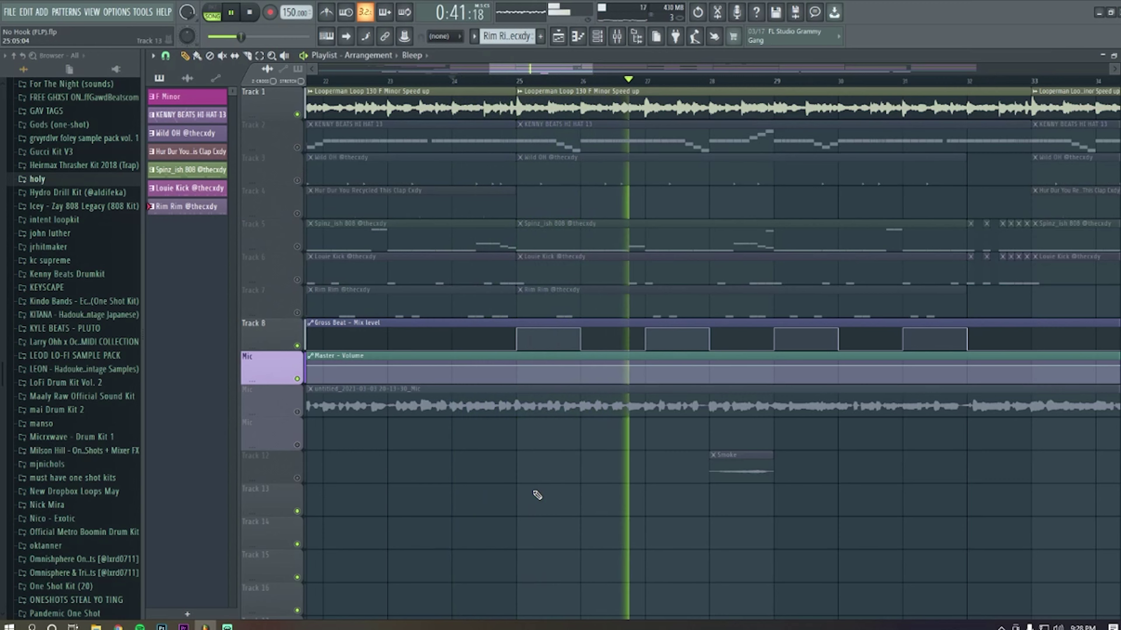
Step: Briefly unmute the vocal Mic track during playback, mute it again and stop the song
{"action": "scroll", "coordinate": [537, 496], "scroll_direction": "down", "scroll_amount": 5}
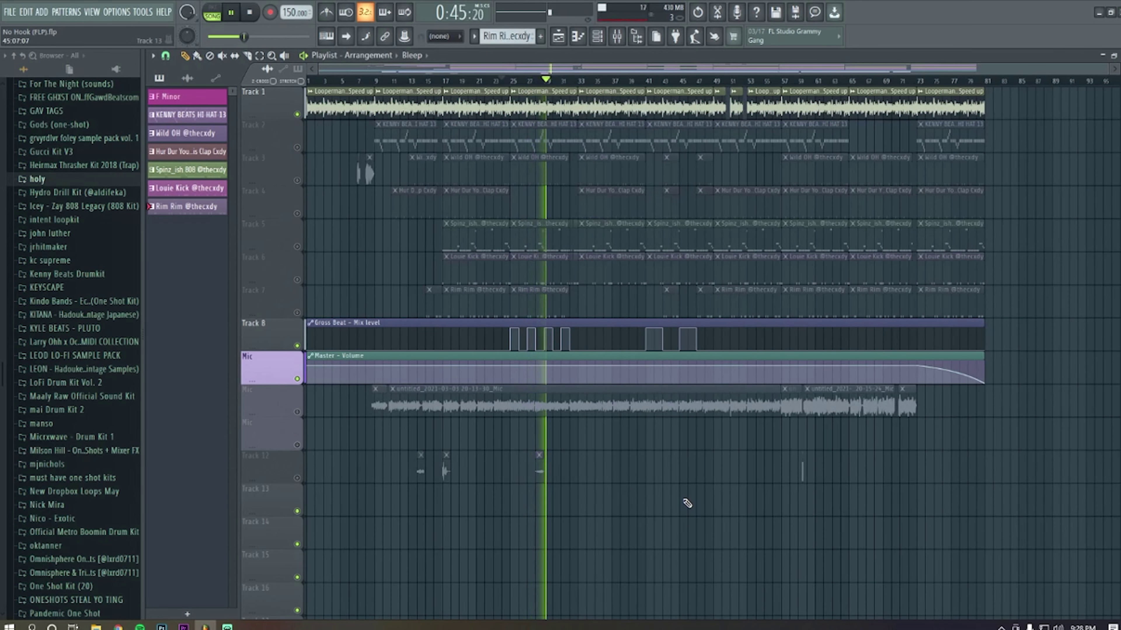
{"action": "left_click", "coordinate": [297, 413]}
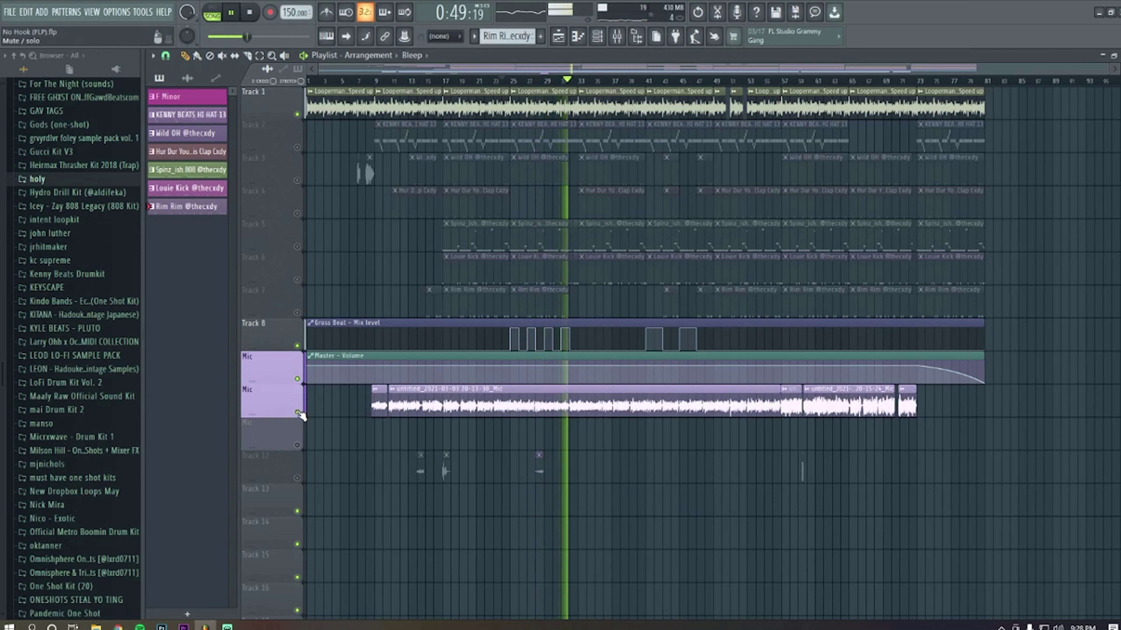
{"action": "left_click", "coordinate": [297, 413]}
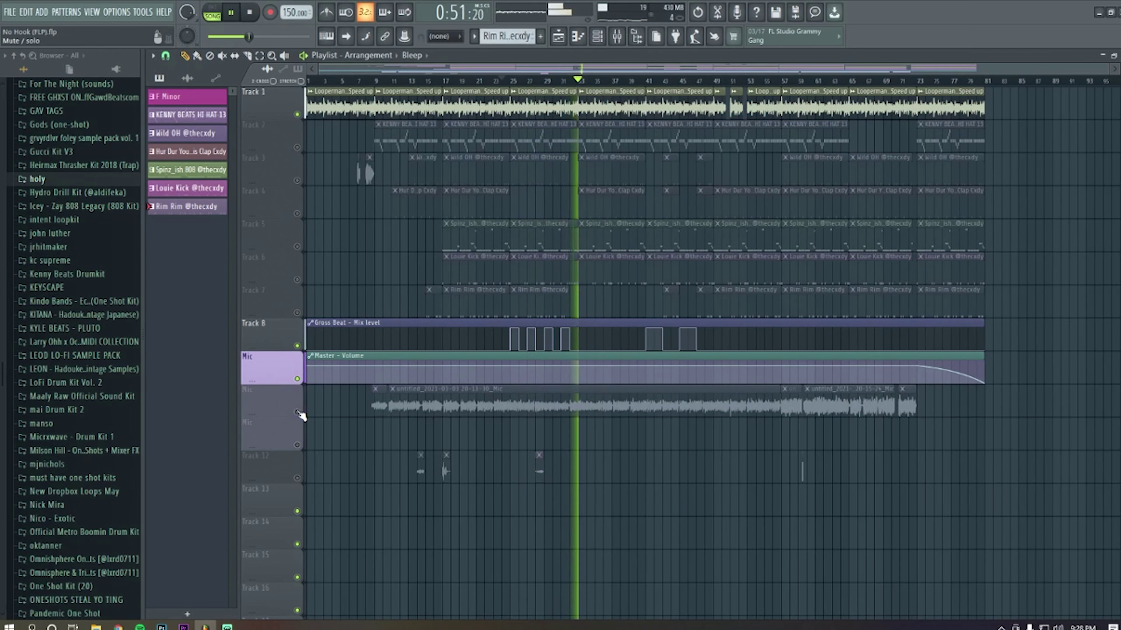
{"action": "key", "text": "space"}
Step: Unmute Tracks 5 and 6, and restore all the other muted playlist tracks, including drums, vocals and Track 12
{"action": "scroll", "coordinate": [466, 330], "scroll_direction": "up", "scroll_amount": 5}
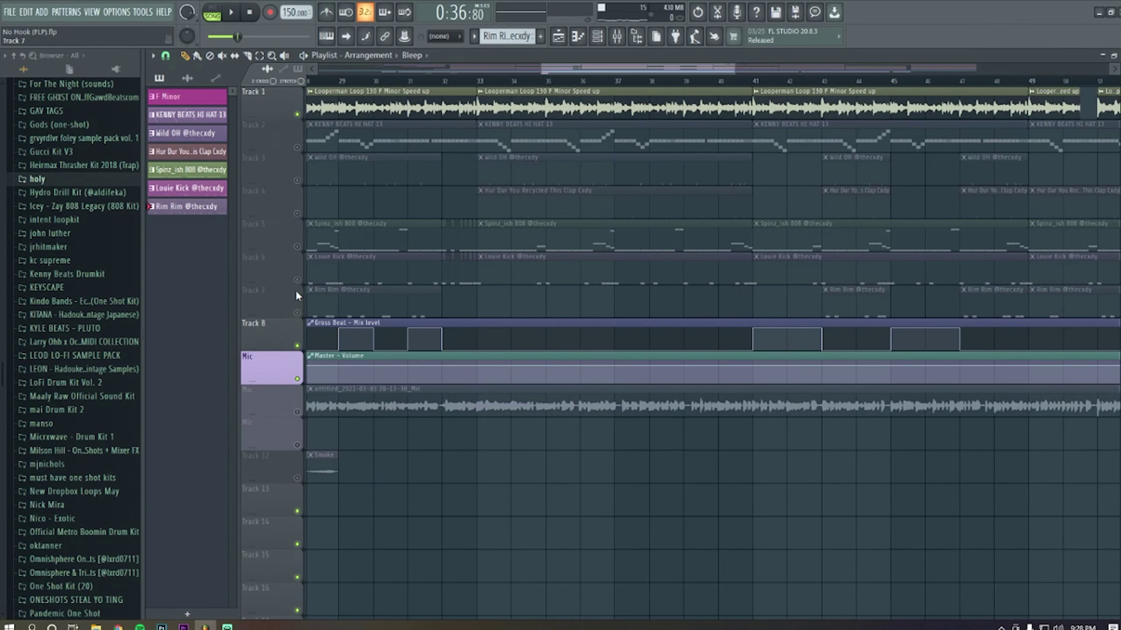
{"action": "left_click", "coordinate": [296, 279]}
{"action": "left_click", "coordinate": [297, 246]}
{"action": "scroll", "coordinate": [407, 287], "scroll_direction": "up", "scroll_amount": 3}
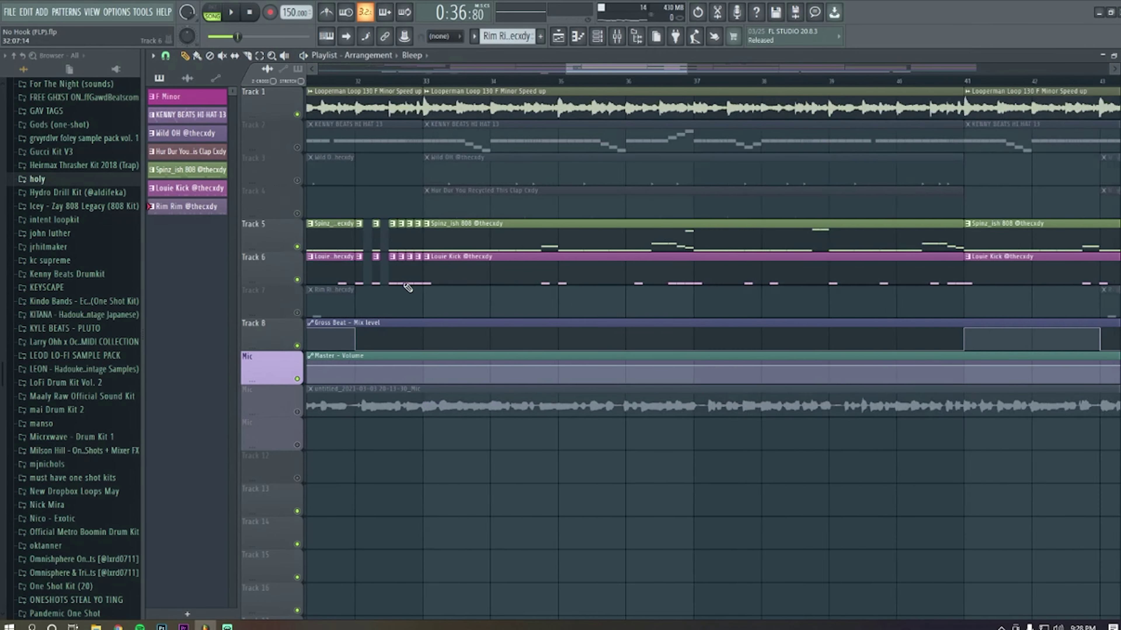
{"action": "scroll", "coordinate": [407, 287], "scroll_direction": "down", "scroll_amount": 8}
{"action": "right_click", "coordinate": [297, 247]}
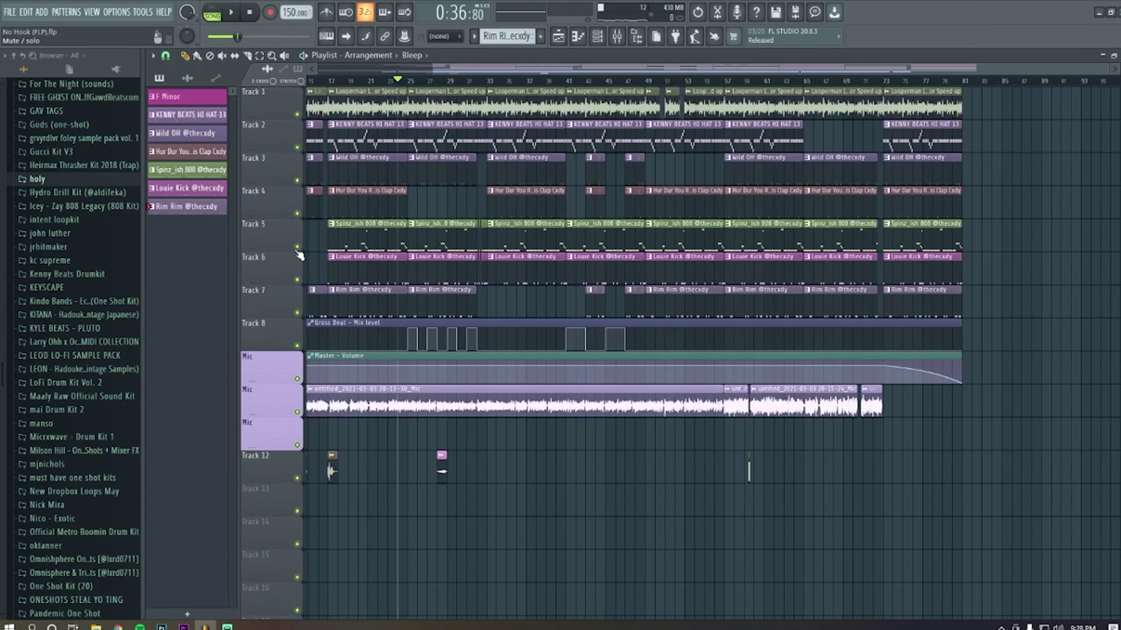
Step: Play from bar 31 with all tracks on to hear the chopped 808 and kick leading into bar 33
{"action": "scroll", "coordinate": [488, 213], "scroll_direction": "up", "scroll_amount": 5}
{"action": "left_click", "coordinate": [516, 81]}
{"action": "key", "text": "space"}
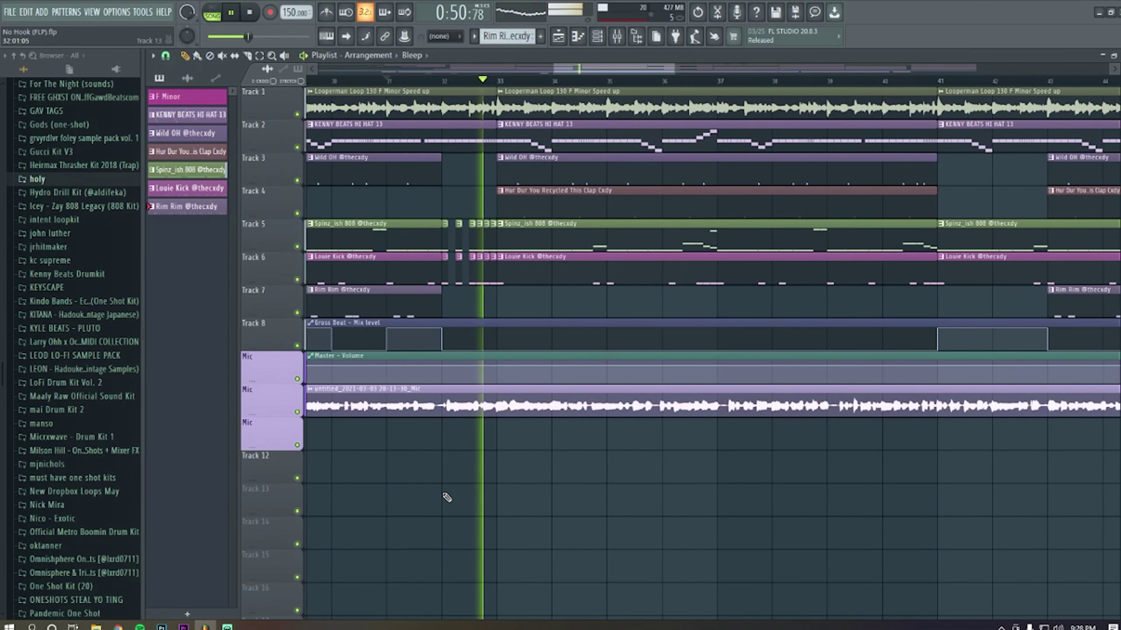
{"action": "key", "text": "space"}
Step: Examine the chopped 808 and kick clips between bars 32 and 33 and how they sit in the whole arrangement
{"action": "scroll", "coordinate": [446, 497], "scroll_direction": "down", "scroll_amount": 3}
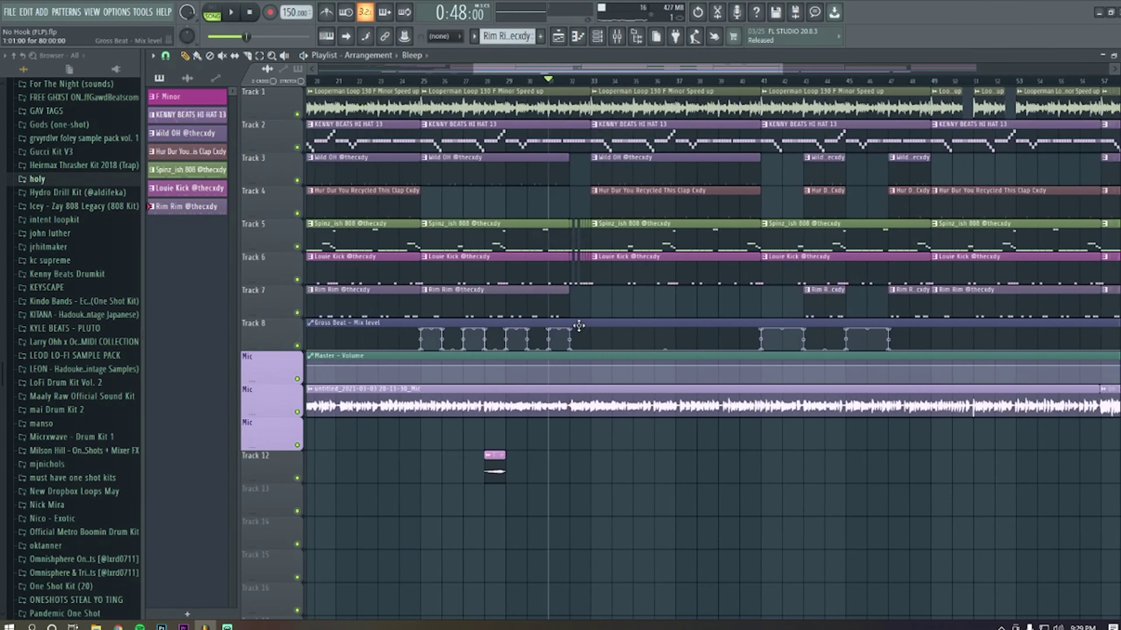
{"action": "scroll", "coordinate": [576, 327], "scroll_direction": "up", "scroll_amount": 5}
{"action": "left_click_drag", "start_coordinate": [538, 276], "coordinate": [538, 229]}
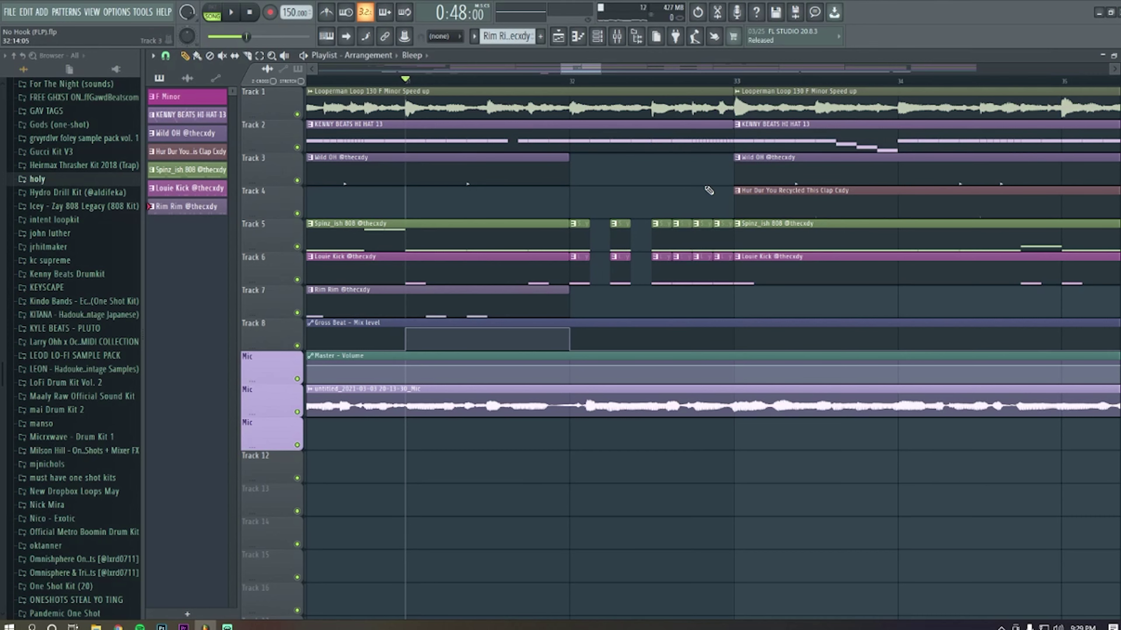
{"action": "scroll", "coordinate": [709, 317], "scroll_direction": "down", "scroll_amount": 5}
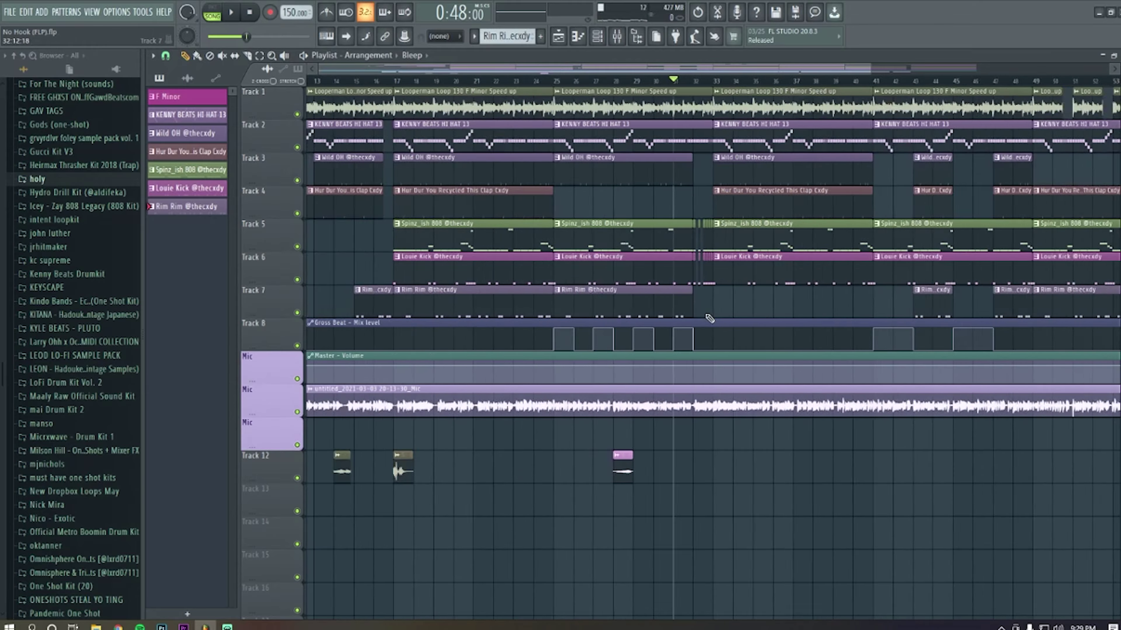
{"action": "scroll", "coordinate": [708, 317], "scroll_direction": "down", "scroll_amount": 3}
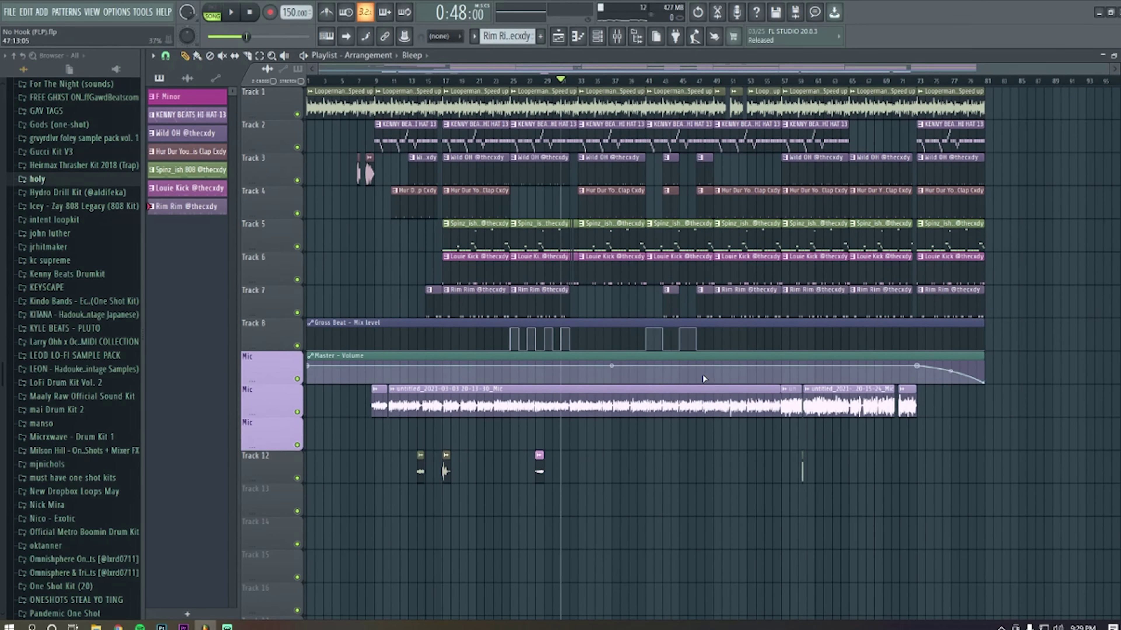
Step: Move the playhead to bar 41 and play the section with the last two Gross Beat automation blocks
{"action": "scroll", "coordinate": [600, 346], "scroll_direction": "up", "scroll_amount": 5}
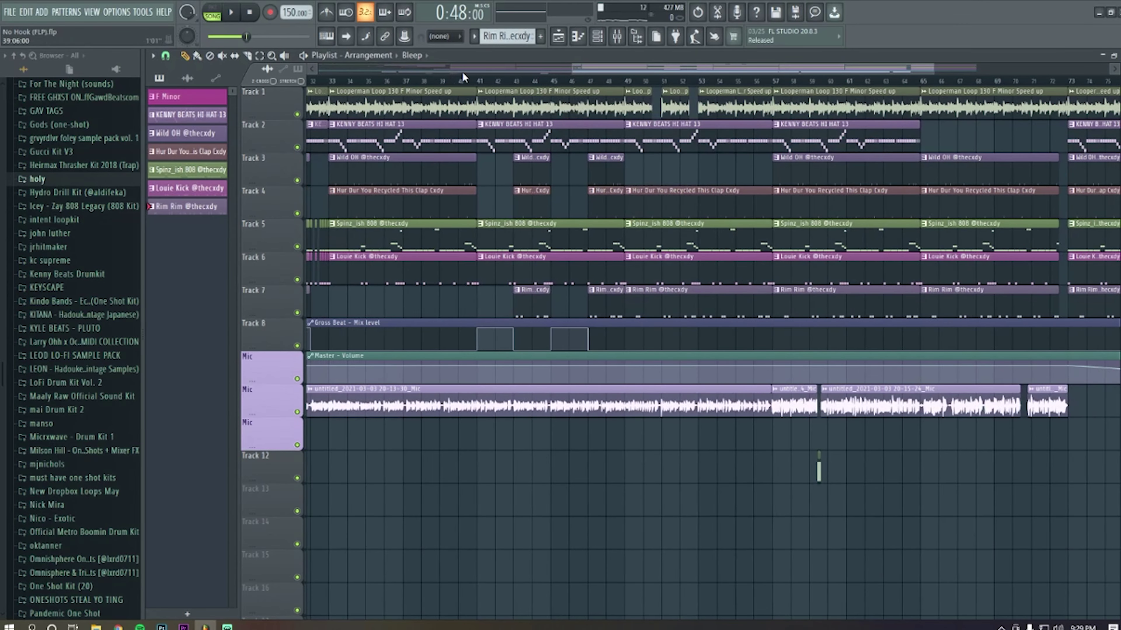
{"action": "left_click", "coordinate": [463, 76]}
{"action": "scroll", "coordinate": [607, 353], "scroll_direction": "up", "scroll_amount": 2}
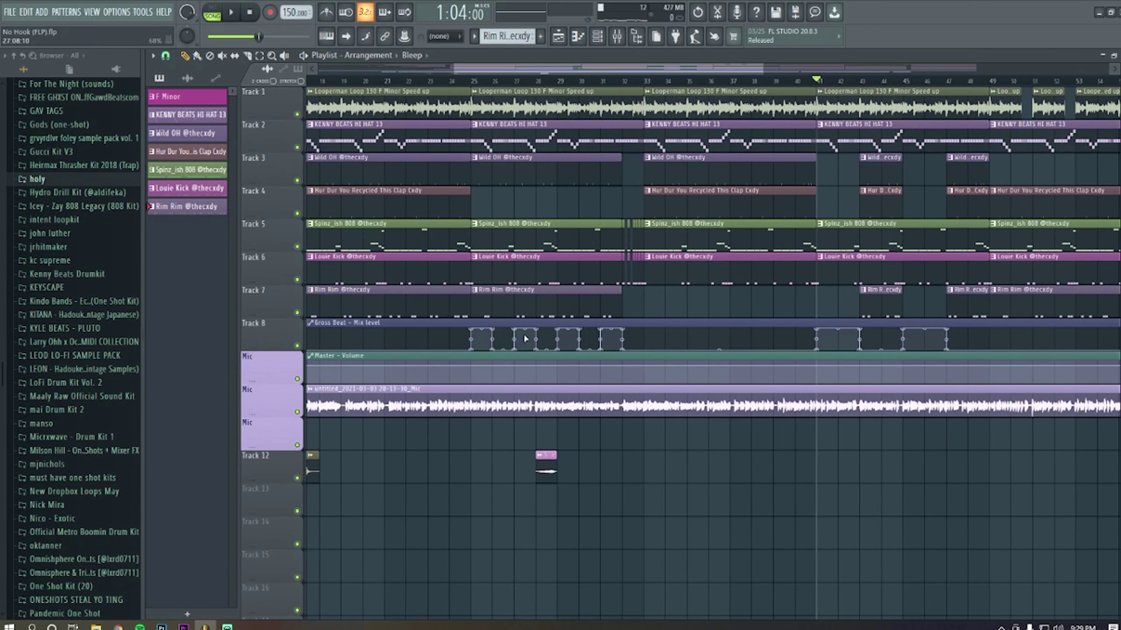
{"action": "scroll", "coordinate": [610, 342], "scroll_direction": "up", "scroll_amount": 3}
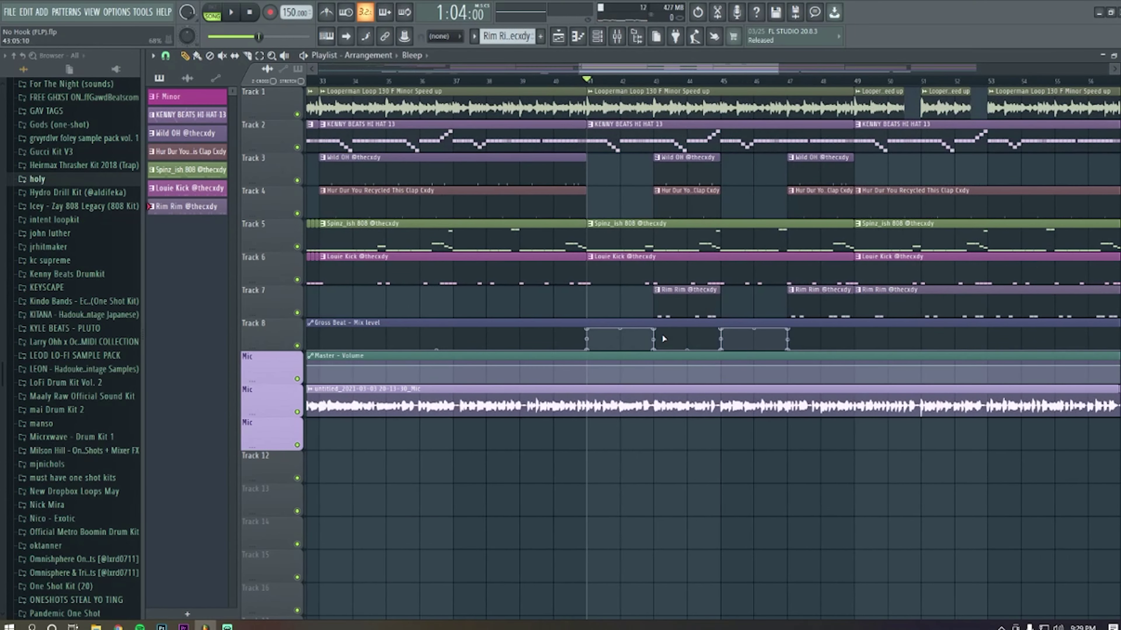
{"action": "scroll", "coordinate": [440, 458], "scroll_direction": "down", "scroll_amount": 2}
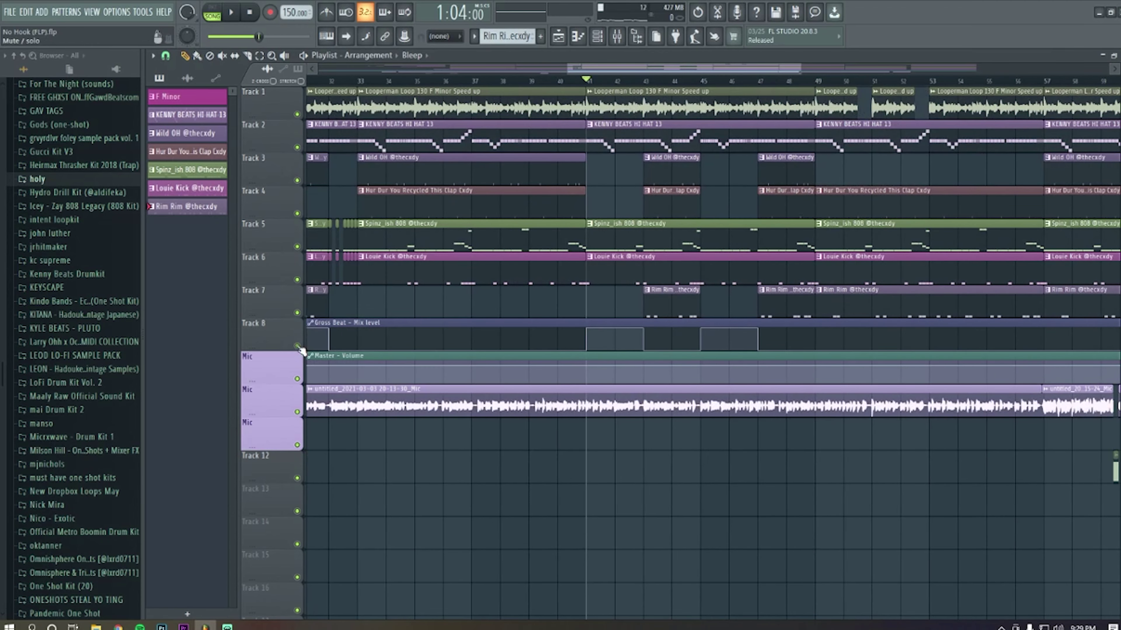
{"action": "key", "text": "space"}
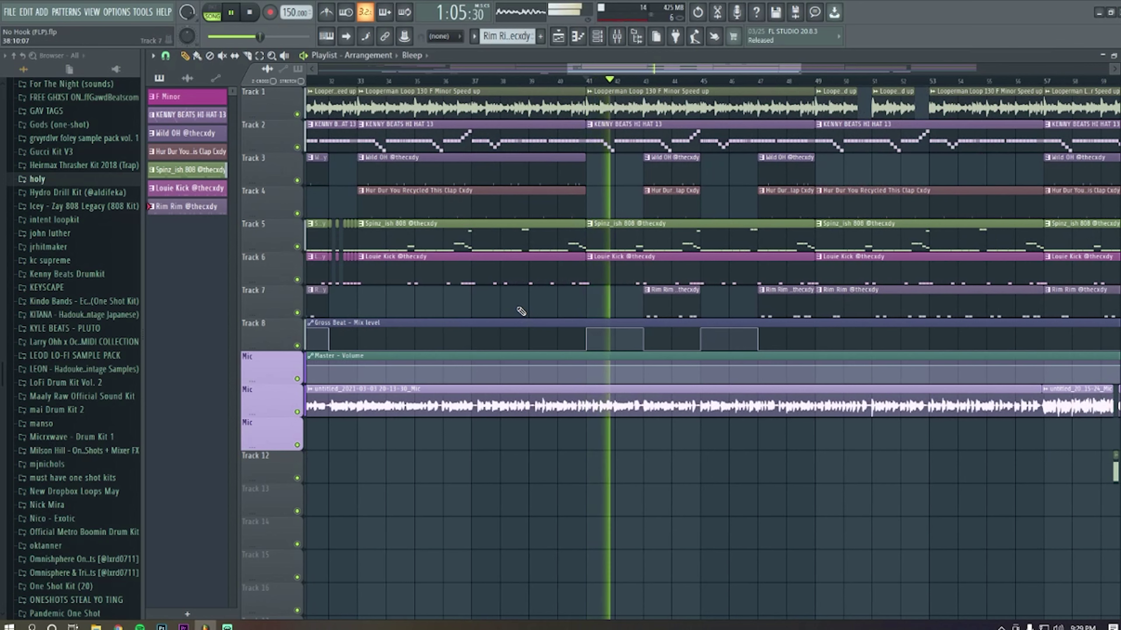
Step: Mute and unmute the vocal Mic track while the second Gross Beat block plays, and stop playback
{"action": "left_click", "coordinate": [297, 412]}
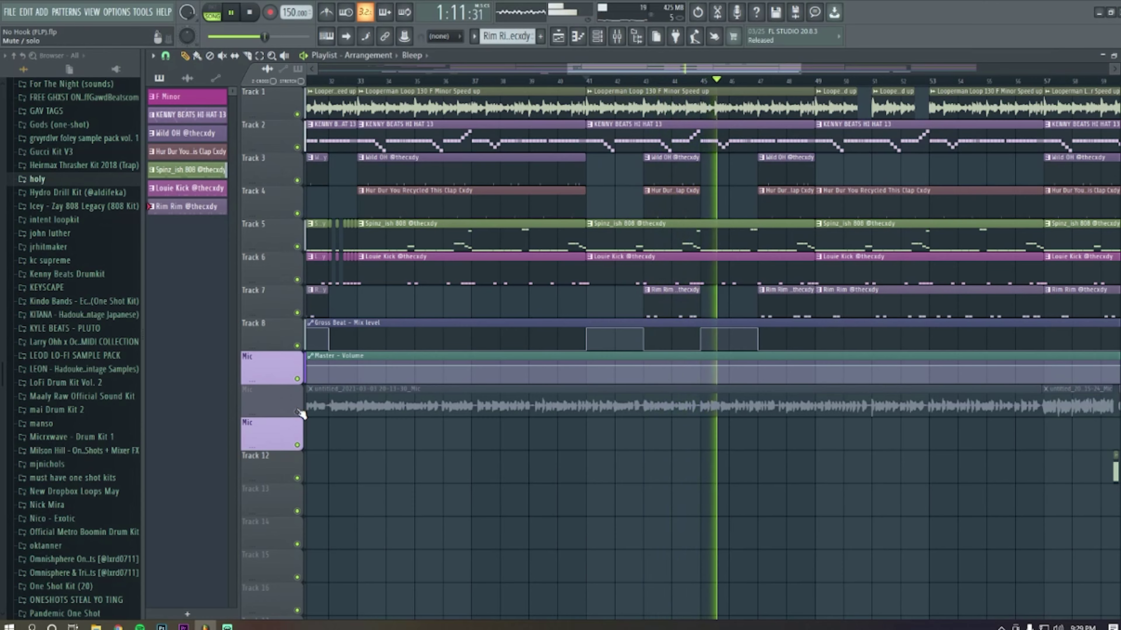
{"action": "left_click", "coordinate": [297, 412]}
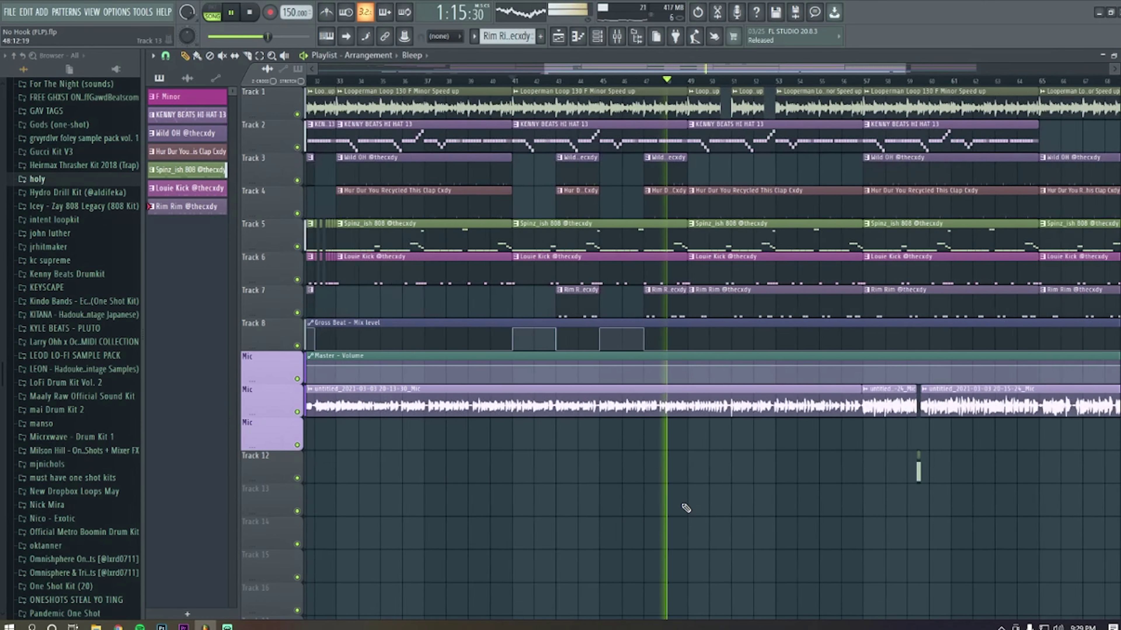
{"action": "scroll", "coordinate": [688, 499], "scroll_direction": "down", "scroll_amount": 2}
{"action": "key", "text": "space"}
Step: Play from bar 50 to hear the two gaps cut into the Track 1 loop before bar 53
{"action": "scroll", "coordinate": [750, 492], "scroll_direction": "up", "scroll_amount": 5}
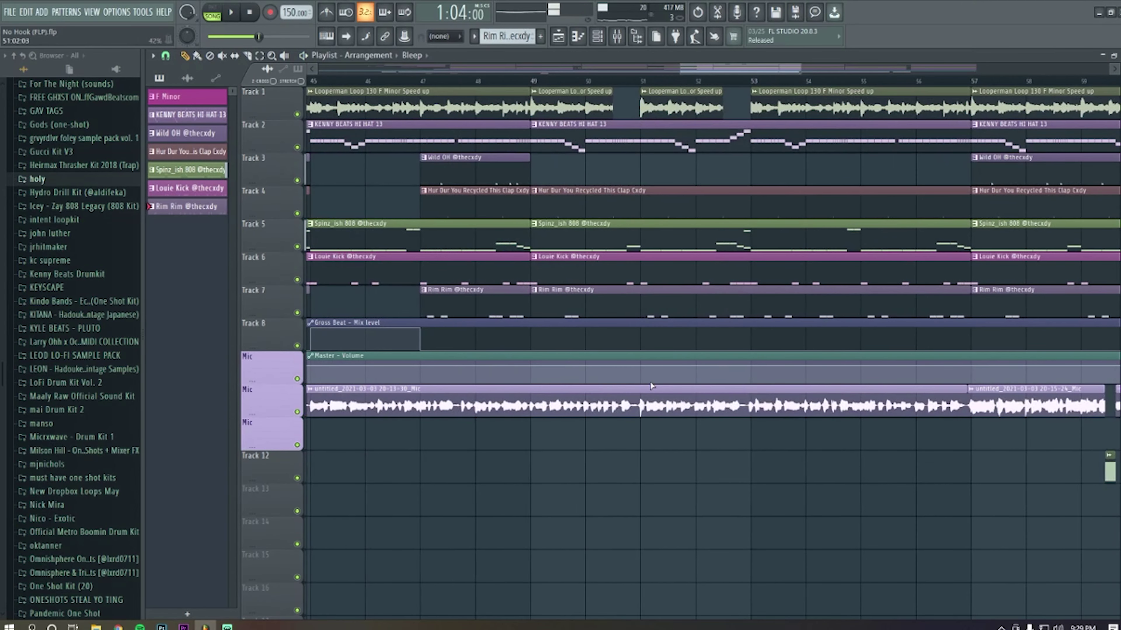
{"action": "left_click", "coordinate": [642, 83]}
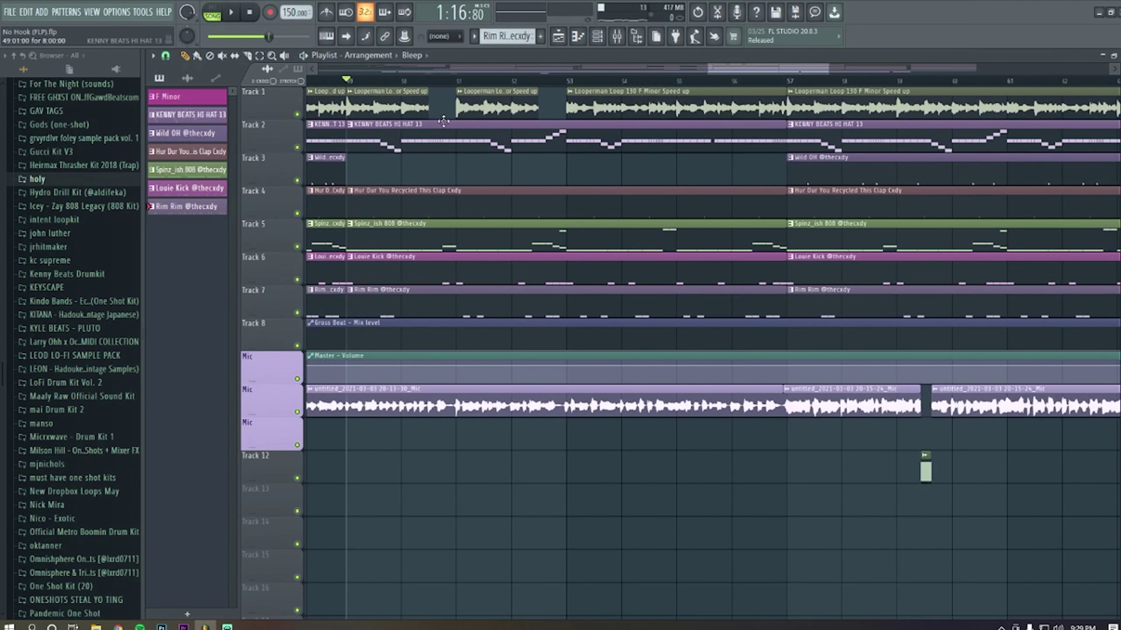
{"action": "left_click_drag", "start_coordinate": [727, 63], "coordinate": [697, 63]}
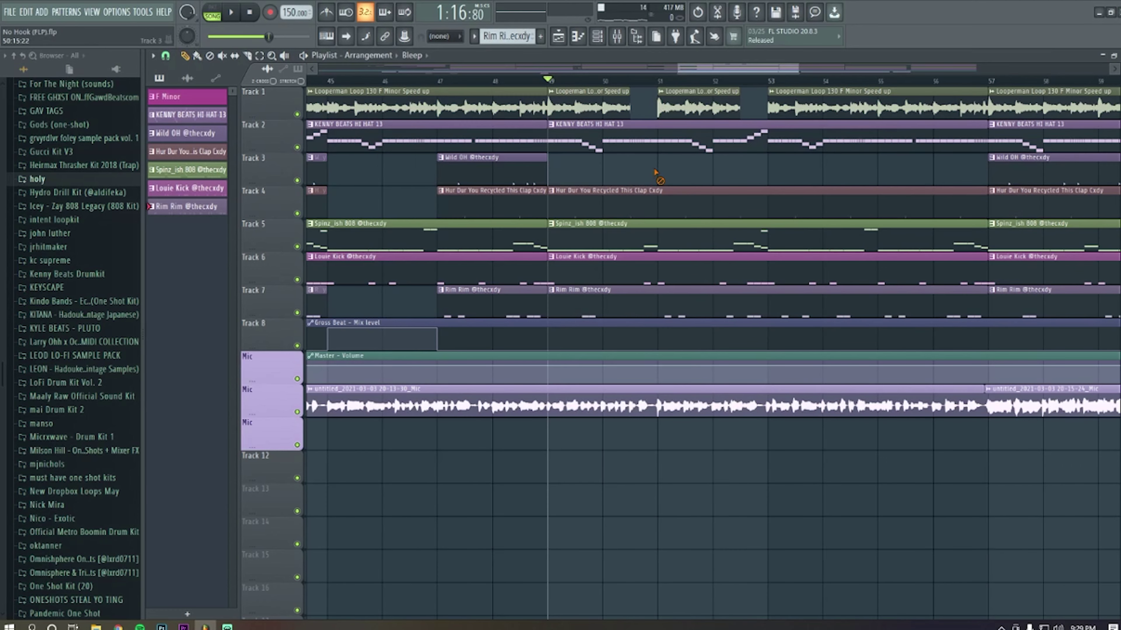
{"action": "left_click", "coordinate": [605, 82]}
{"action": "key", "text": "space"}
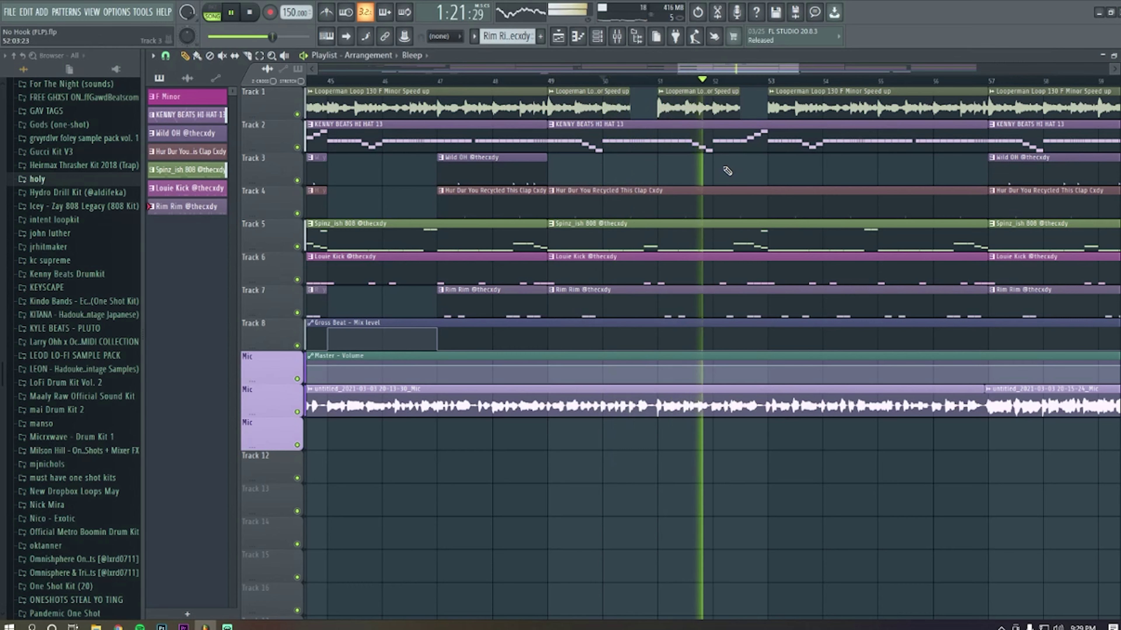
{"action": "scroll", "coordinate": [727, 171], "scroll_direction": "down", "scroll_amount": 8}
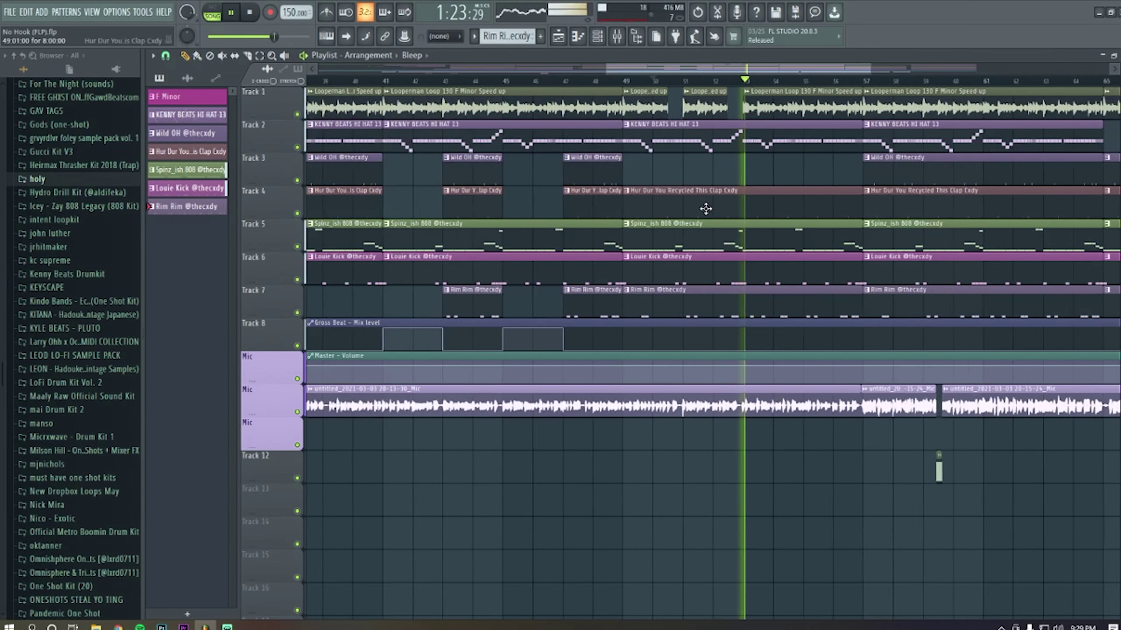
{"action": "key", "text": "space"}
Step: Review the end of the arrangement and briefly replay the song from bar 50
{"action": "scroll", "coordinate": [774, 279], "scroll_direction": "up", "scroll_amount": 4}
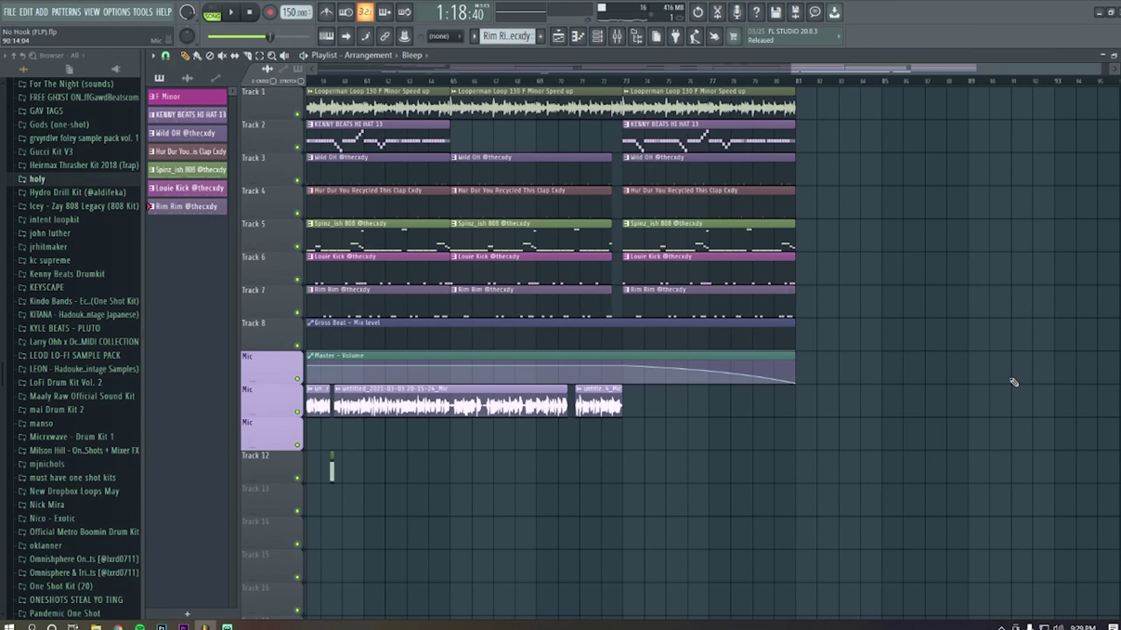
{"action": "scroll", "coordinate": [817, 454], "scroll_direction": "down", "scroll_amount": 4}
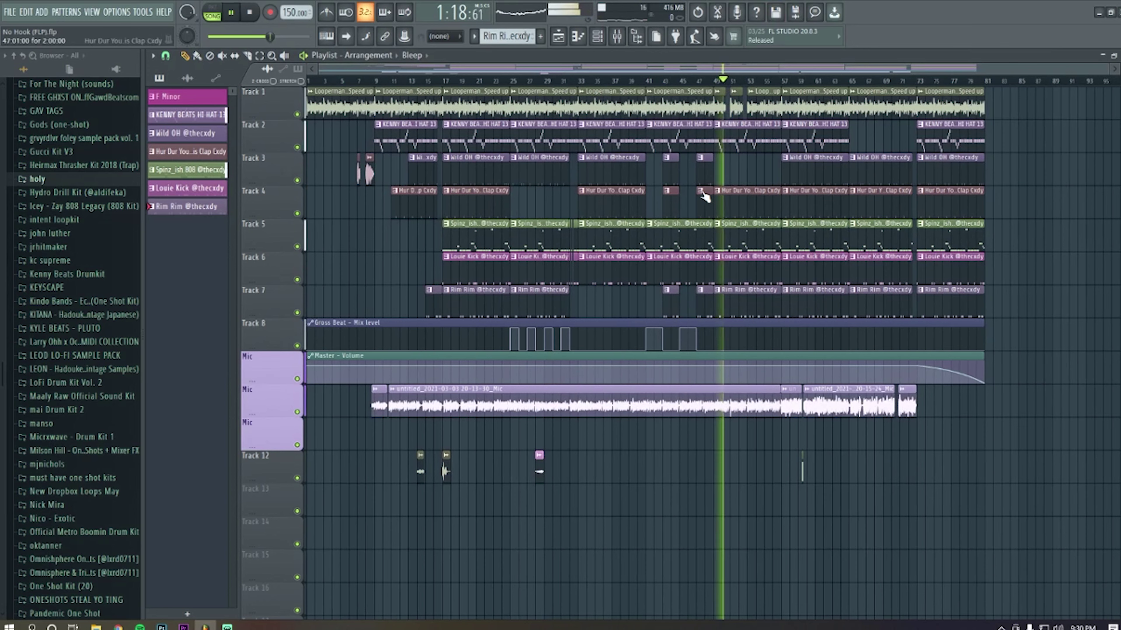
{"action": "key", "text": "space"}
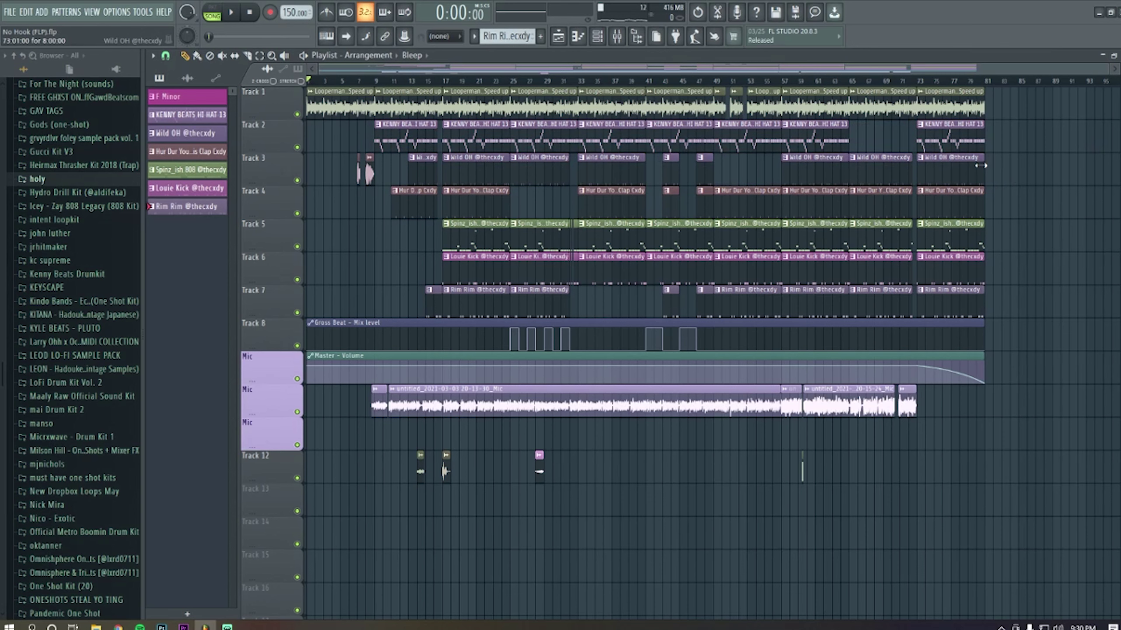
{"action": "left_click_drag", "start_coordinate": [479, 285], "coordinate": [1012, 218]}
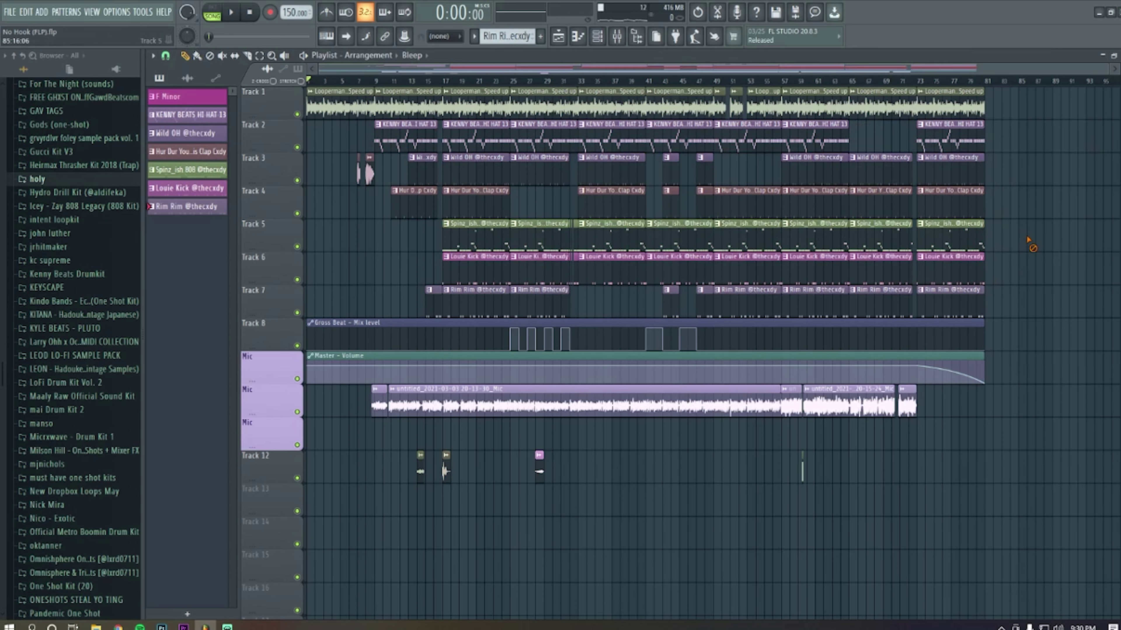
{"action": "left_click_drag", "start_coordinate": [437, 294], "coordinate": [1027, 342]}
{"action": "left_click", "coordinate": [1022, 332]}
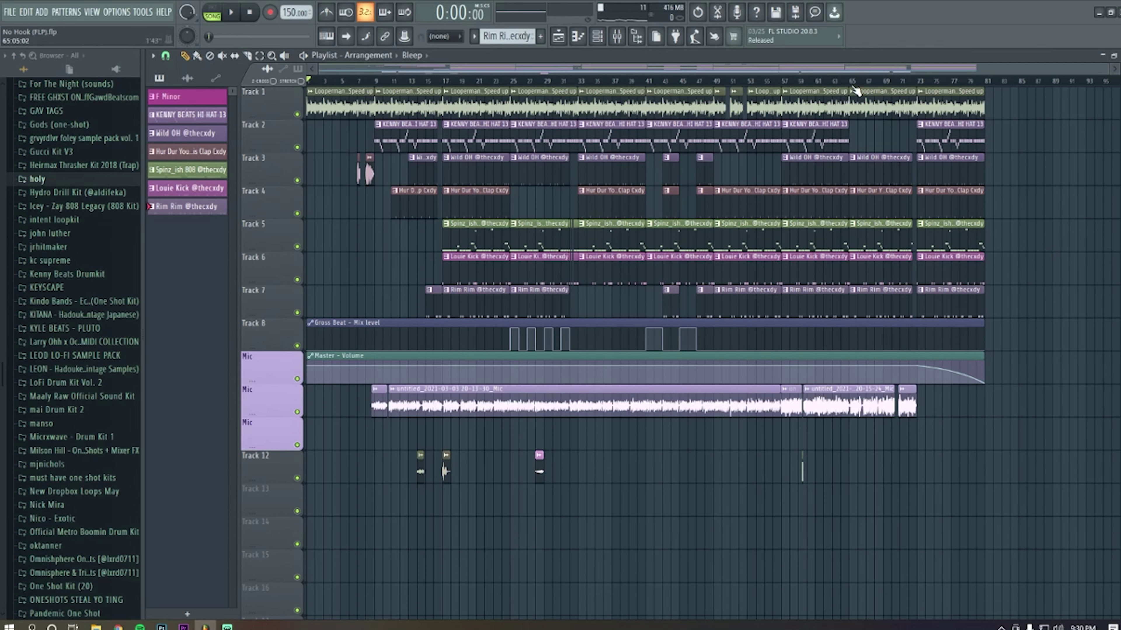
Step: Move the playhead to bar 65, and examine the hi-hat gap on Track 2 and the drum gap before bar 73
{"action": "left_click_drag", "start_coordinate": [807, 81], "coordinate": [849, 80]}
{"action": "scroll", "coordinate": [878, 165], "scroll_direction": "up", "scroll_amount": 6}
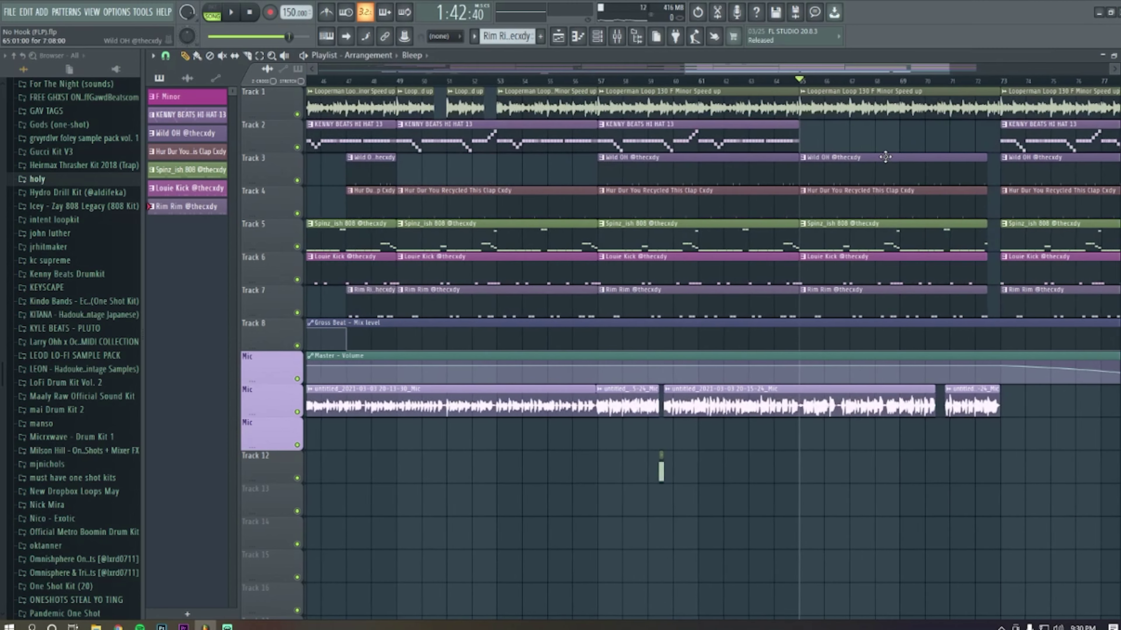
{"action": "scroll", "coordinate": [834, 221], "scroll_direction": "up", "scroll_amount": 2}
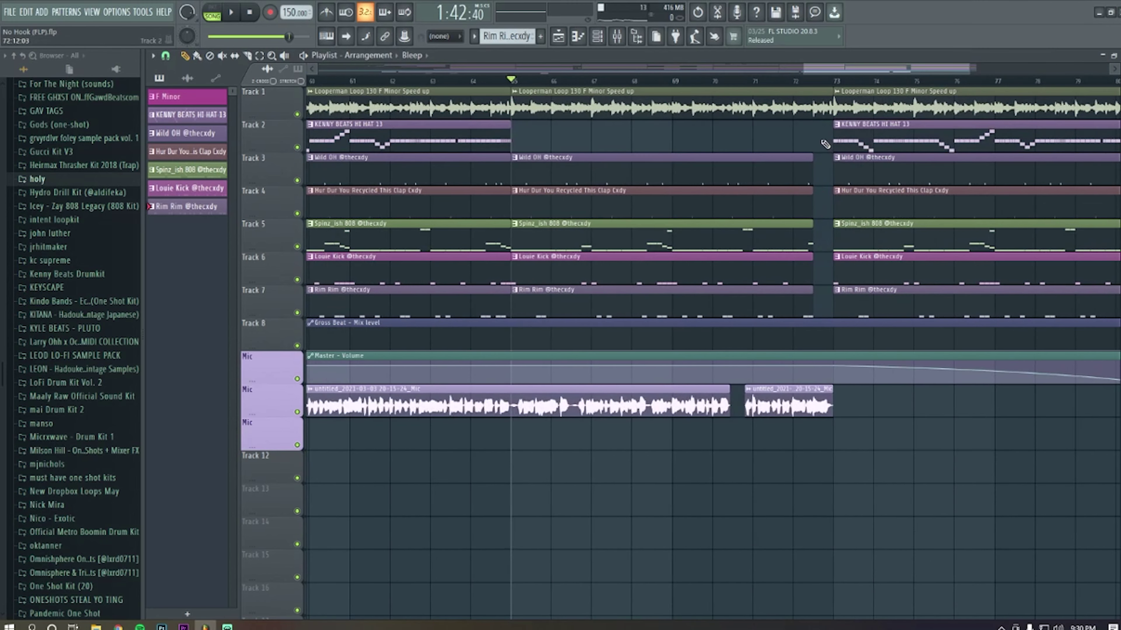
{"action": "scroll", "coordinate": [820, 174], "scroll_direction": "down", "scroll_amount": 4}
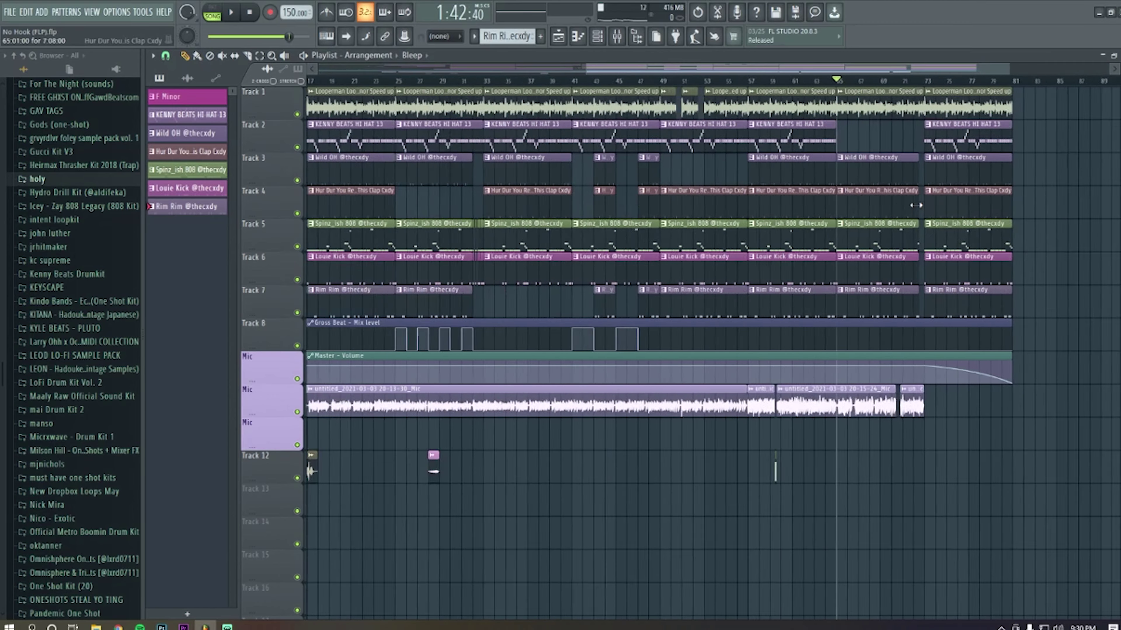
{"action": "scroll", "coordinate": [925, 219], "scroll_direction": "up", "scroll_amount": 4}
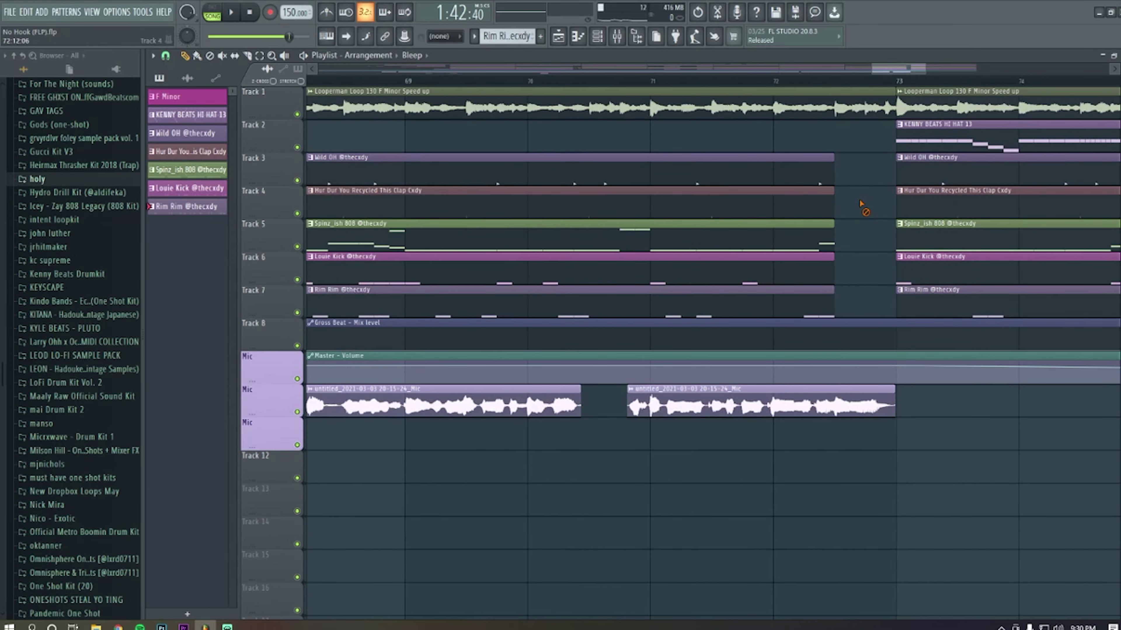
{"action": "scroll", "coordinate": [864, 250], "scroll_direction": "down", "scroll_amount": 2}
{"action": "scroll", "coordinate": [872, 238], "scroll_direction": "down", "scroll_amount": 2}
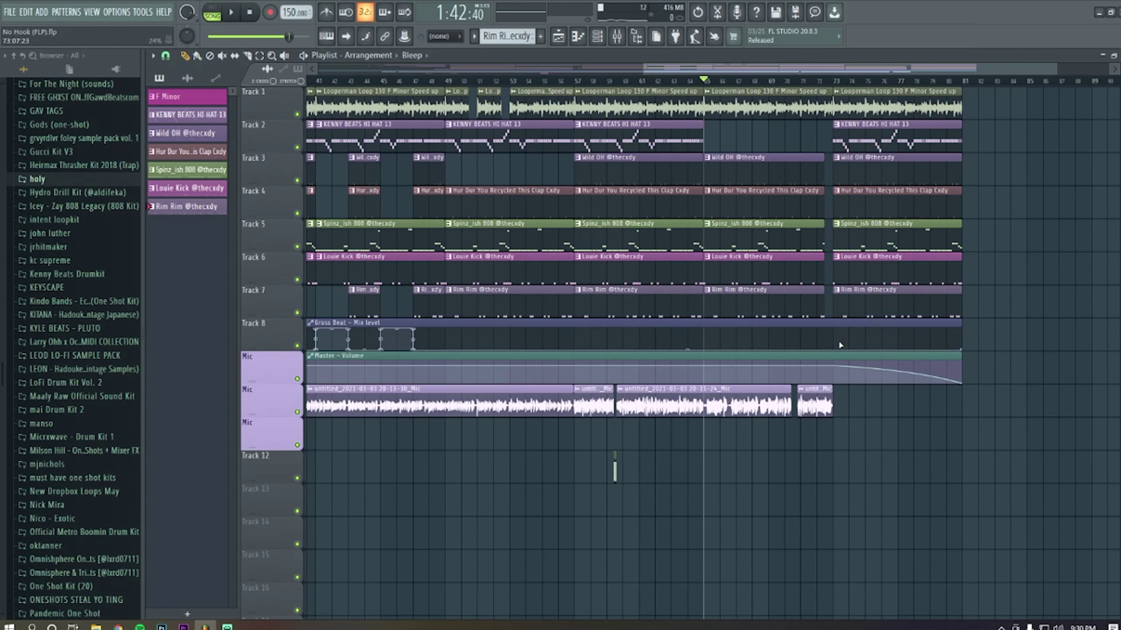
Step: Play from bar 65 to hear the section without hi-hats and the drum drop leading into bar 73
{"action": "scroll", "coordinate": [768, 291], "scroll_direction": "down", "scroll_amount": 2}
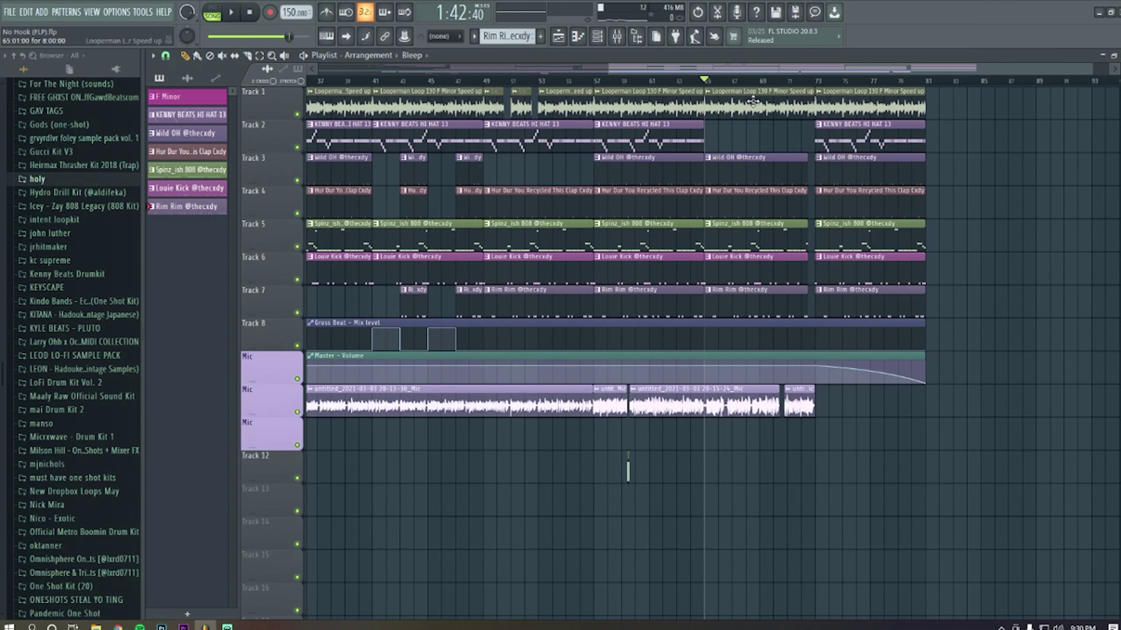
{"action": "key", "text": "space"}
{"action": "scroll", "coordinate": [973, 408], "scroll_direction": "up", "scroll_amount": 3}
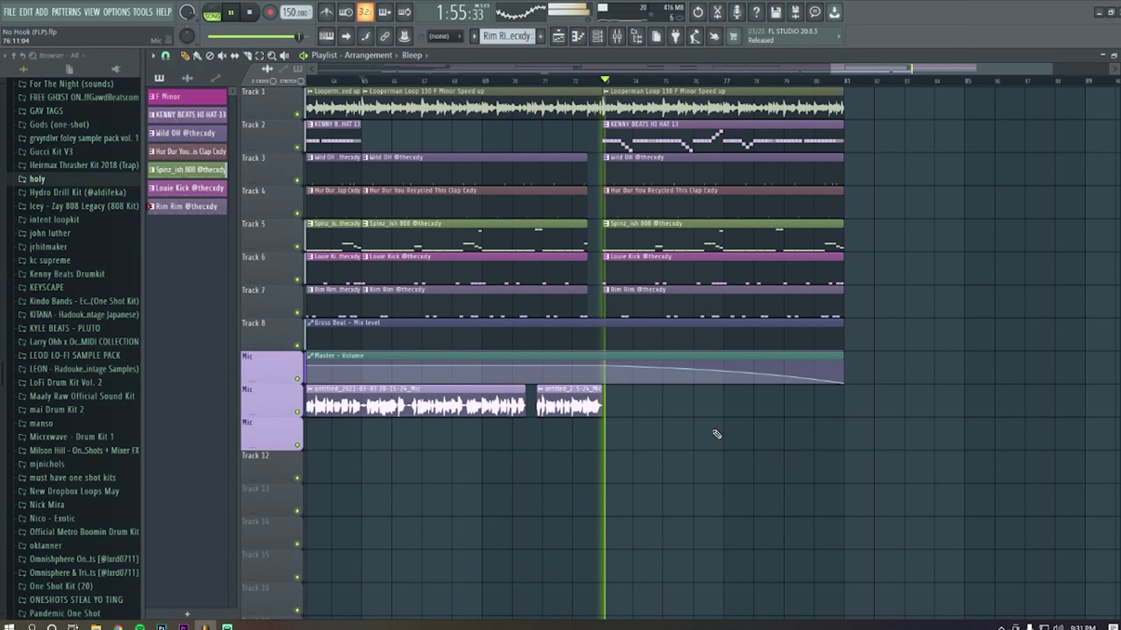
Step: Play the outro from bar 73 through the Master volume fade with the full arrangement in view, and stop playback
{"action": "scroll", "coordinate": [716, 434], "scroll_direction": "down", "scroll_amount": 2}
{"action": "scroll", "coordinate": [716, 434], "scroll_direction": "down", "scroll_amount": 3}
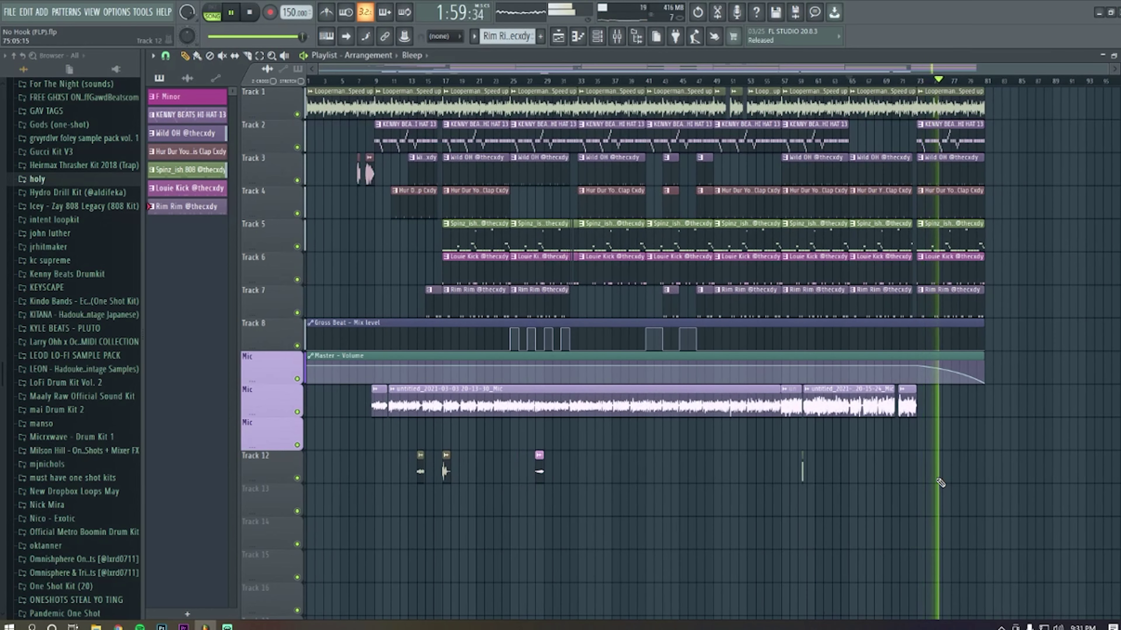
{"action": "key", "text": "space"}
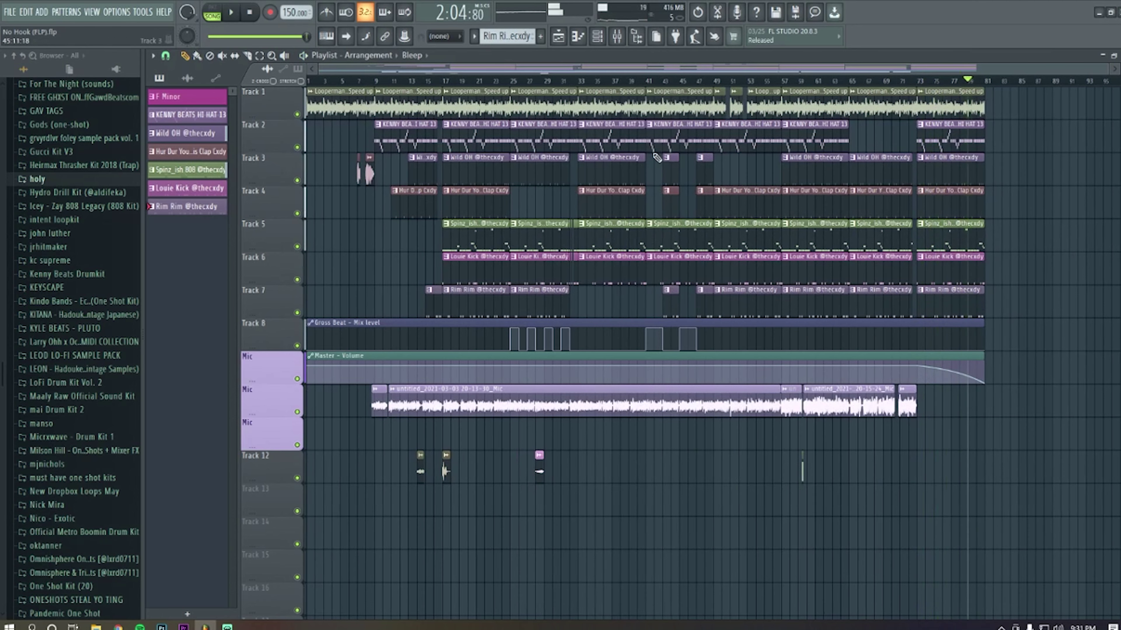
{"action": "key", "text": "space"}
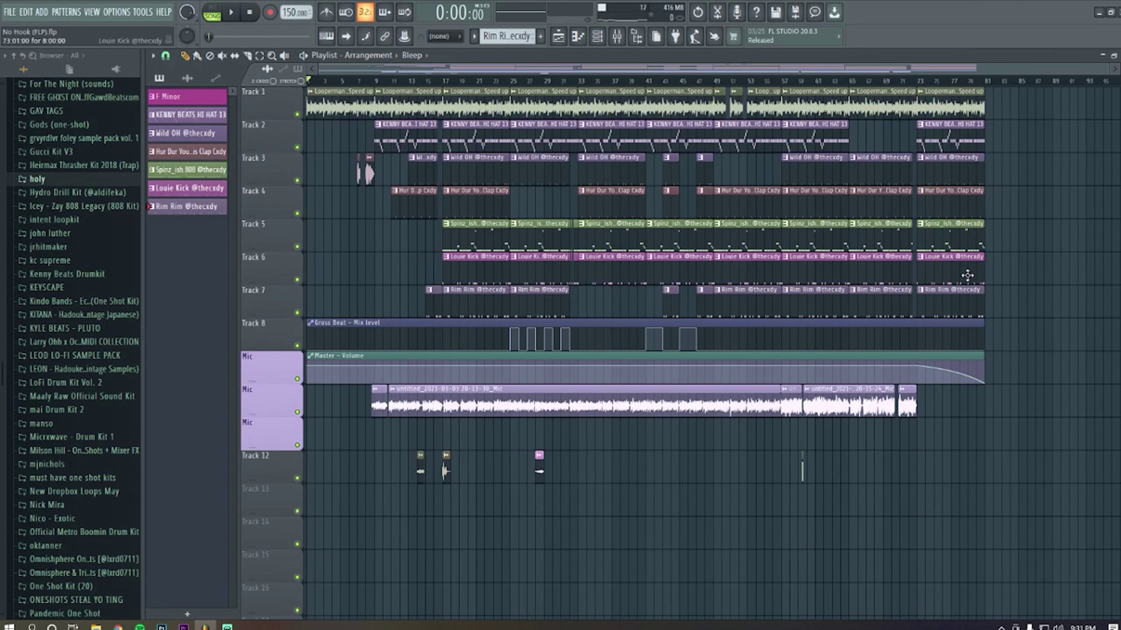
{"action": "scroll", "coordinate": [975, 338], "scroll_direction": "up", "scroll_amount": 3}
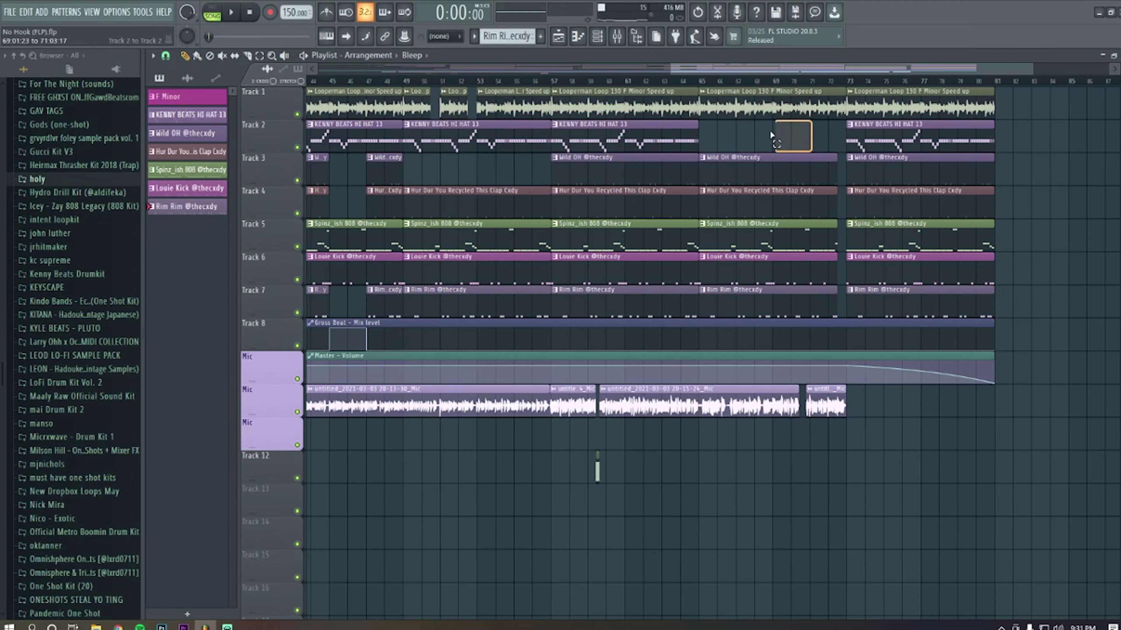
{"action": "scroll", "coordinate": [963, 308], "scroll_direction": "down", "scroll_amount": 5}
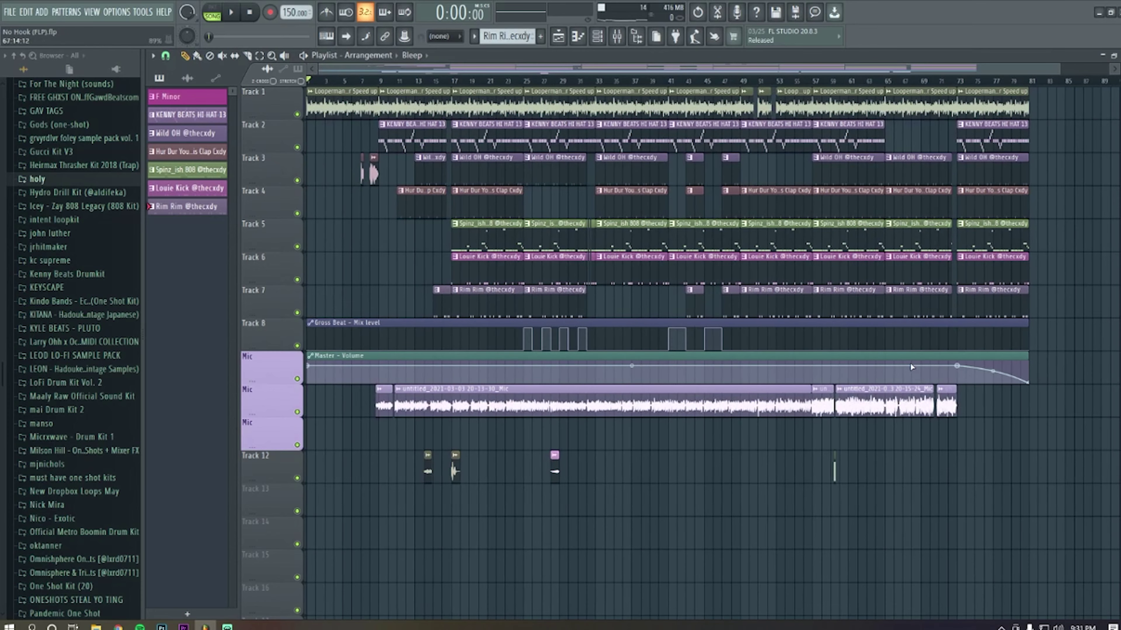
{"action": "scroll", "coordinate": [931, 252], "scroll_direction": "down", "scroll_amount": 2}
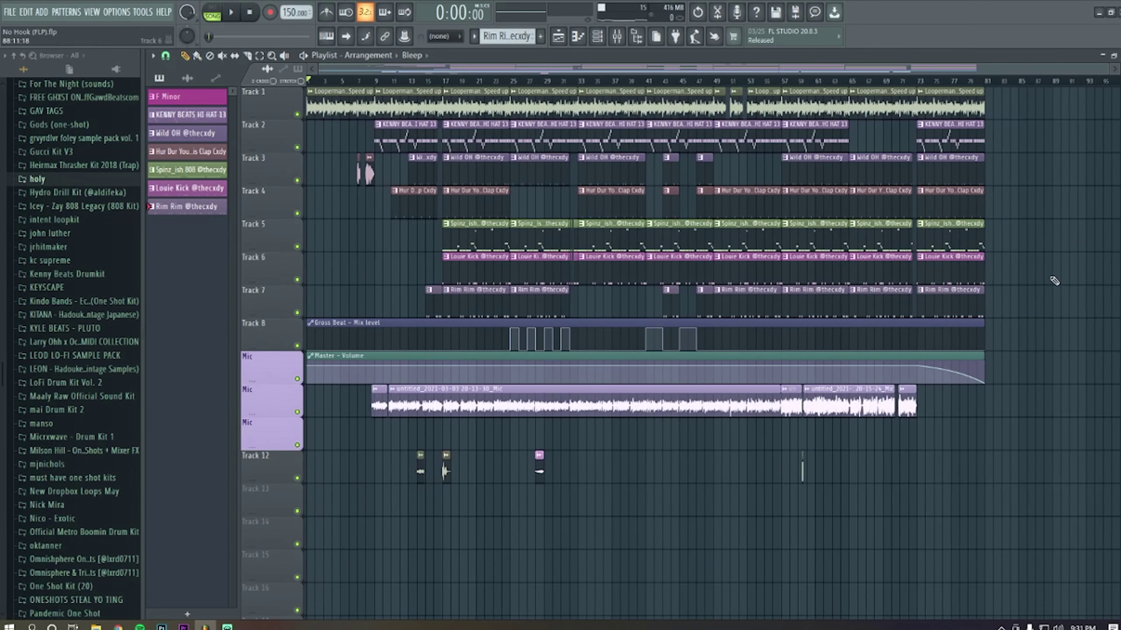